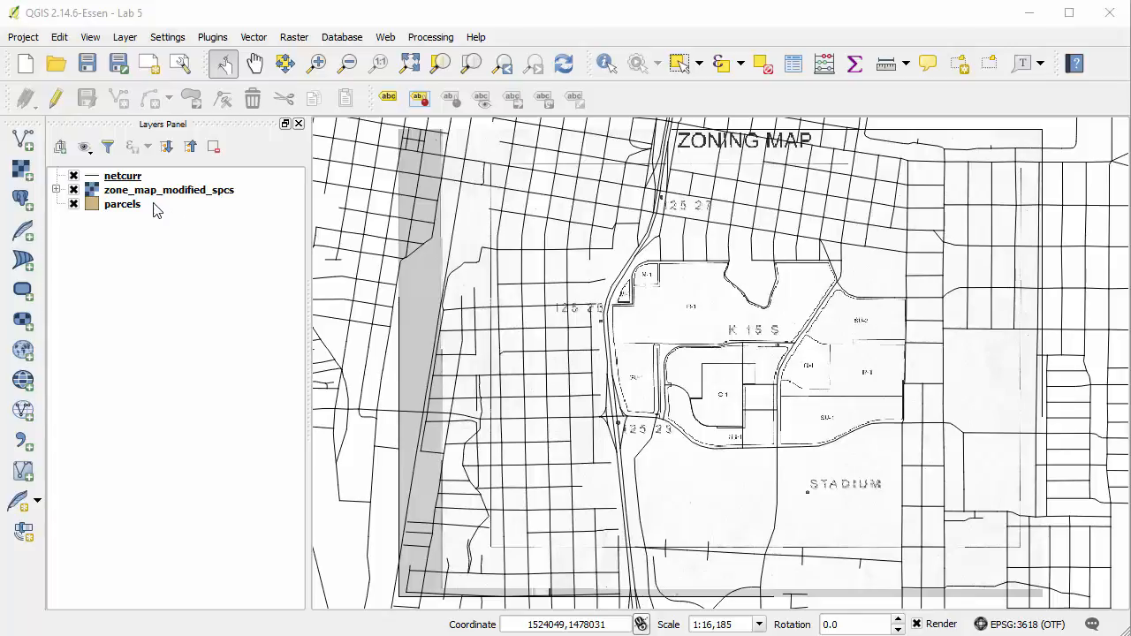
Move the parcels layer above zone_map_modified_spcs and turn on editing for it.
left_click_drag(129, 205, 133, 194)
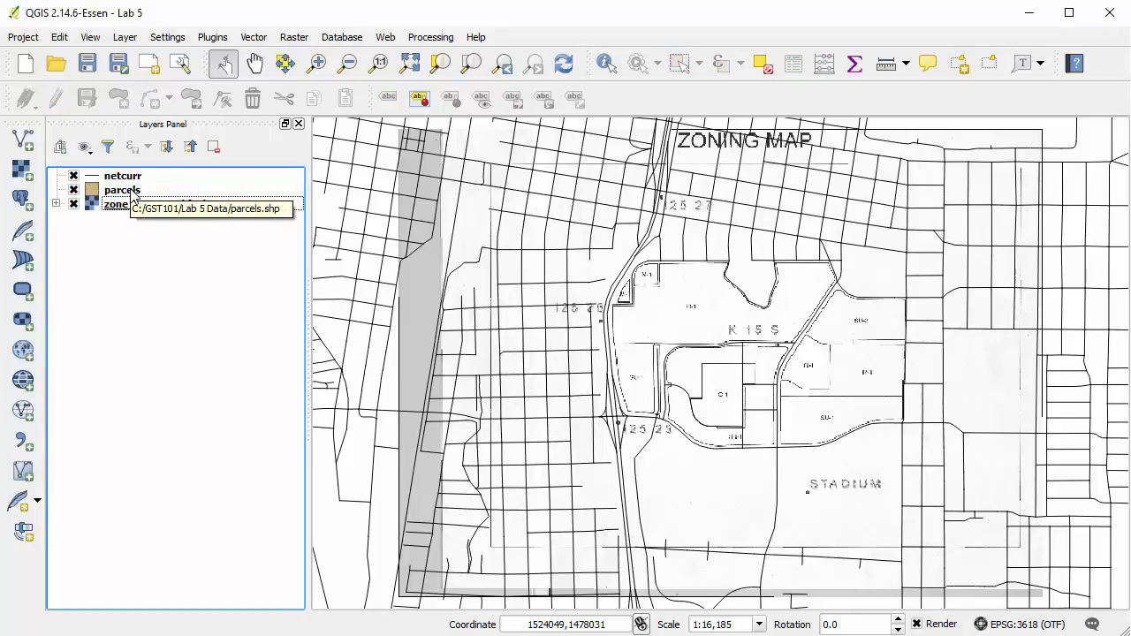
right_click(133, 193)
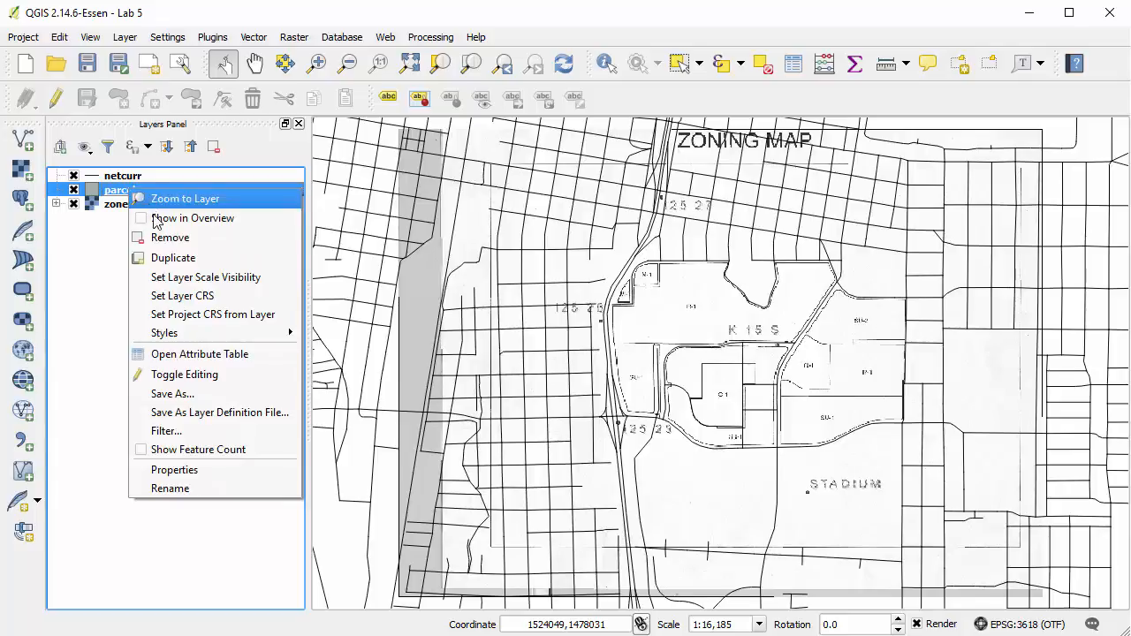
left_click(241, 375)
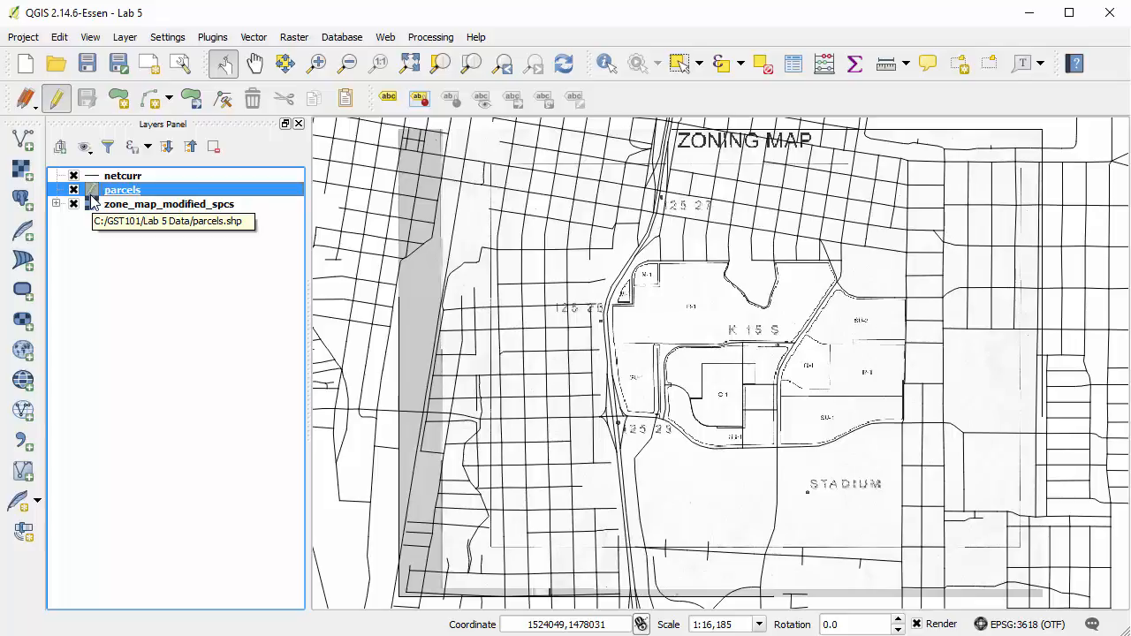
Hide the netcurr layer and bring the small triangular M-1 parcel on the zoning map into close view.
left_click(74, 177)
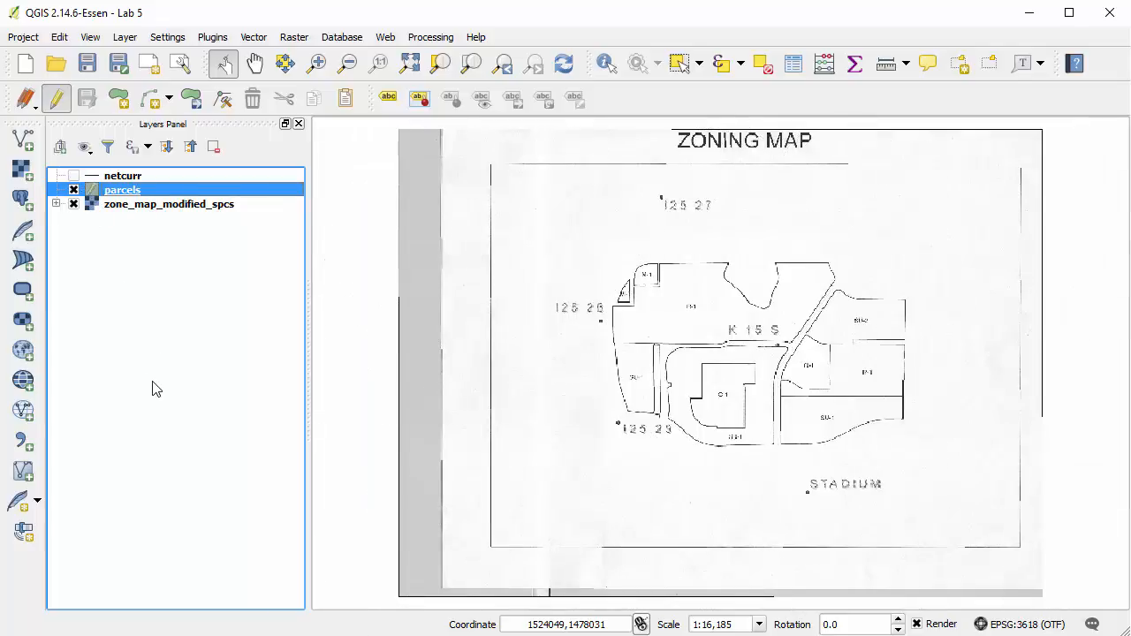
left_click(318, 71)
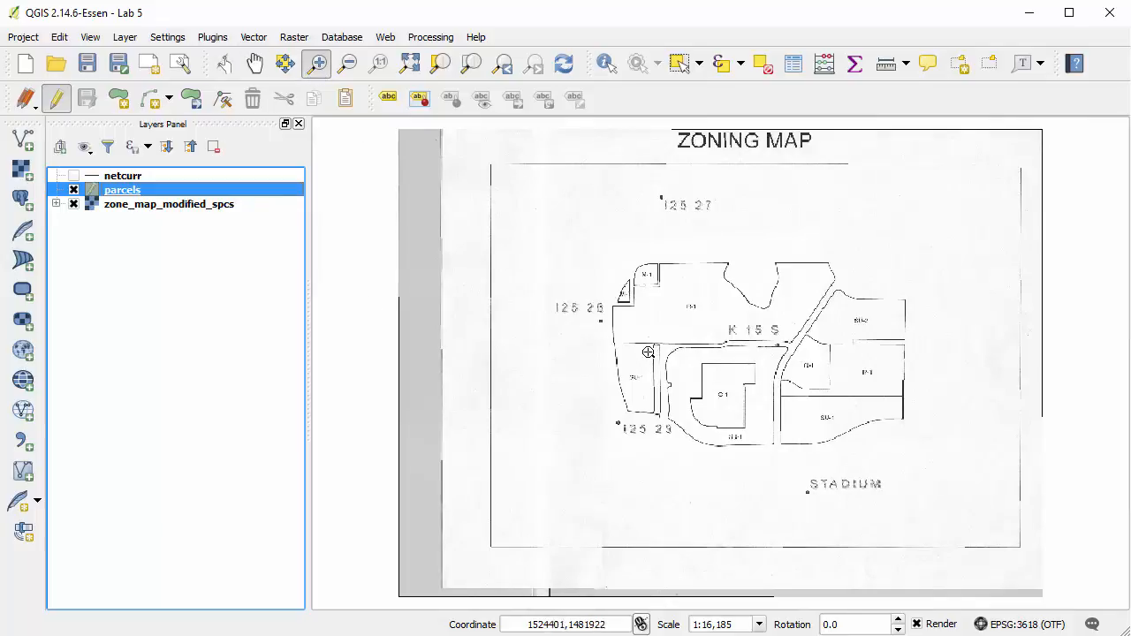
left_click_drag(608, 272, 655, 319)
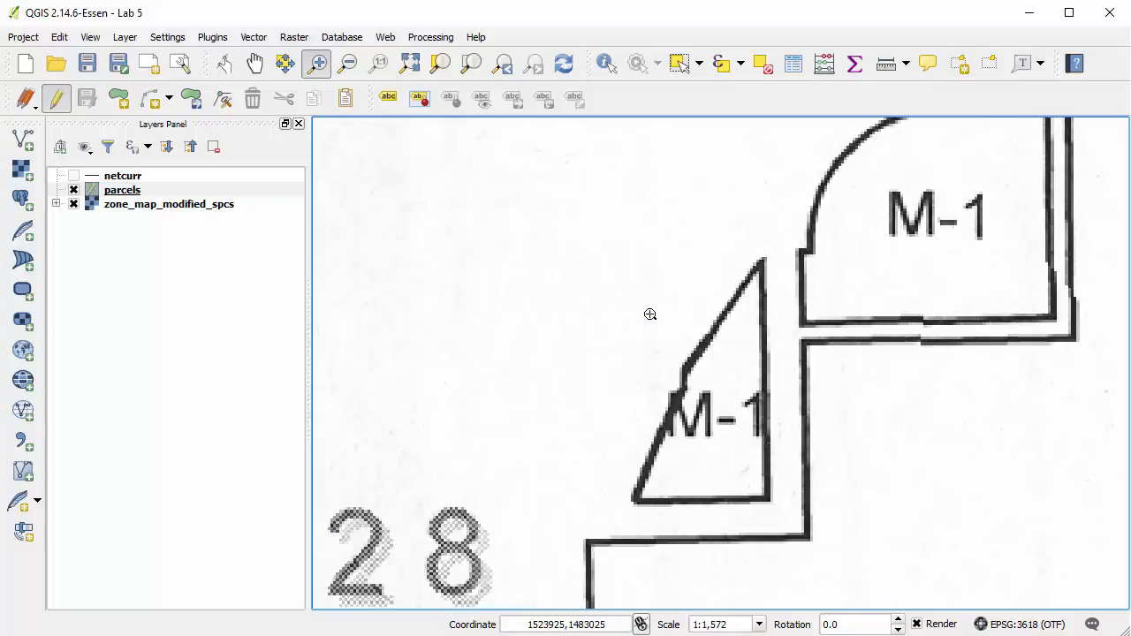
left_click_drag(530, 220, 860, 542)
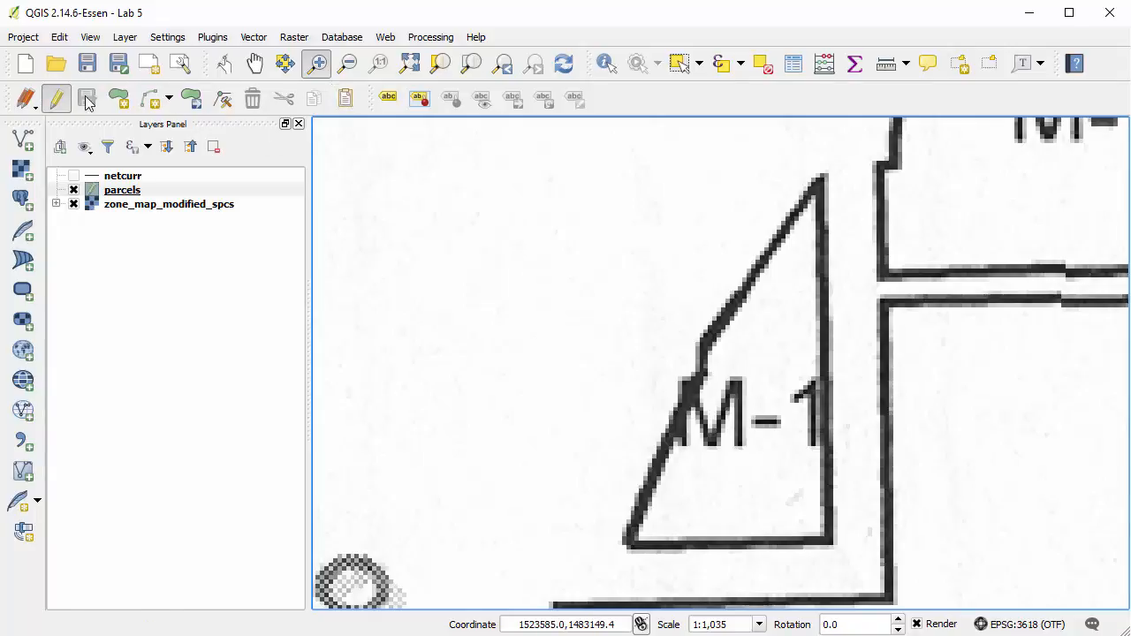
Check in the list of available toolbars whether the Digitizing Toolbar is enabled.
left_click(90, 38)
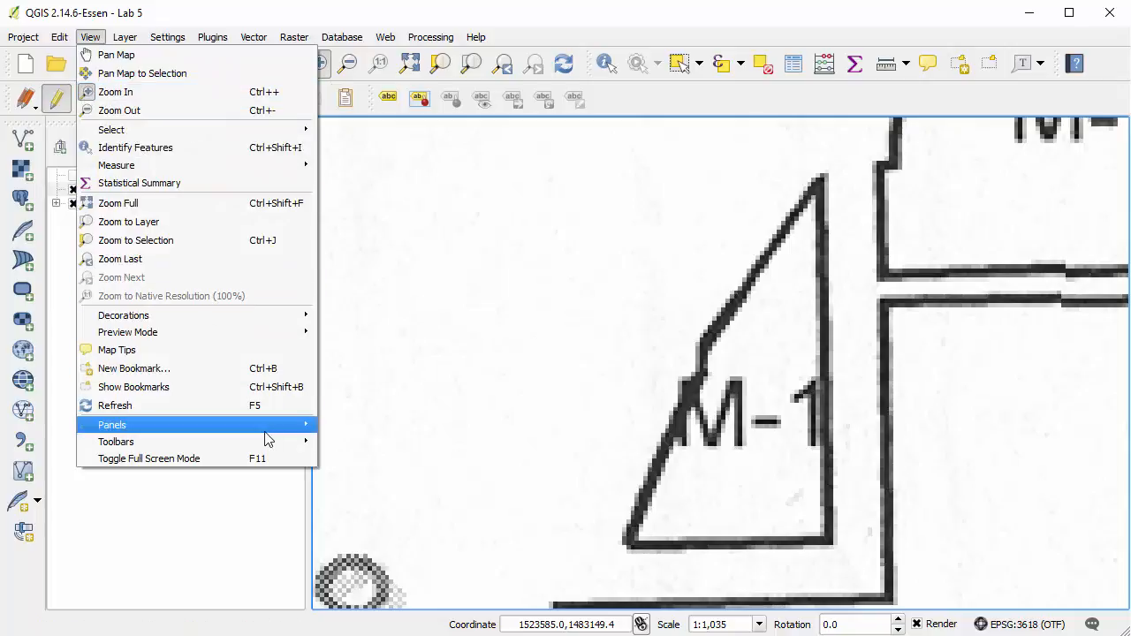
mouse_move(272, 444)
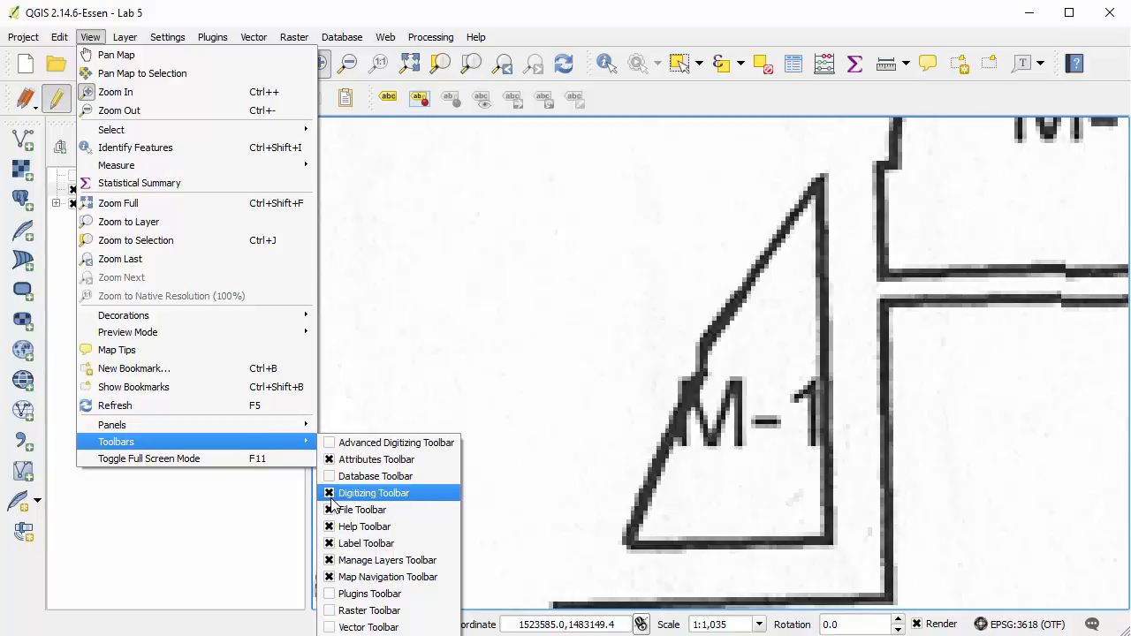
left_click(522, 14)
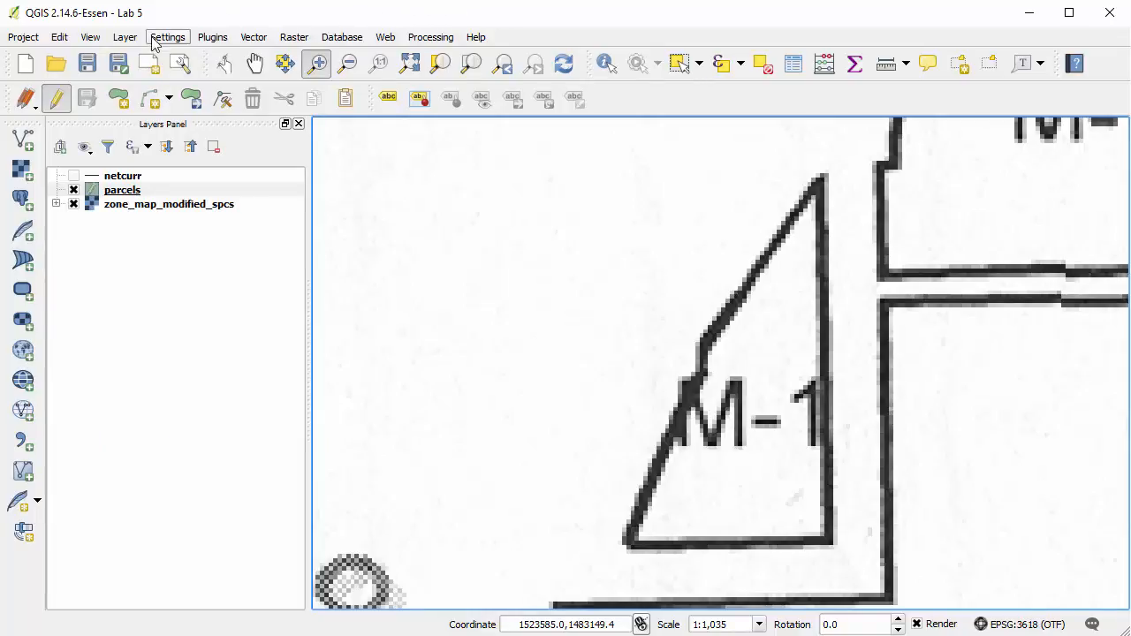
Digitize a polygon in the parcels layer along the outline of the triangular M-1 parcel, including the notch on its slanted side.
left_click(122, 108)
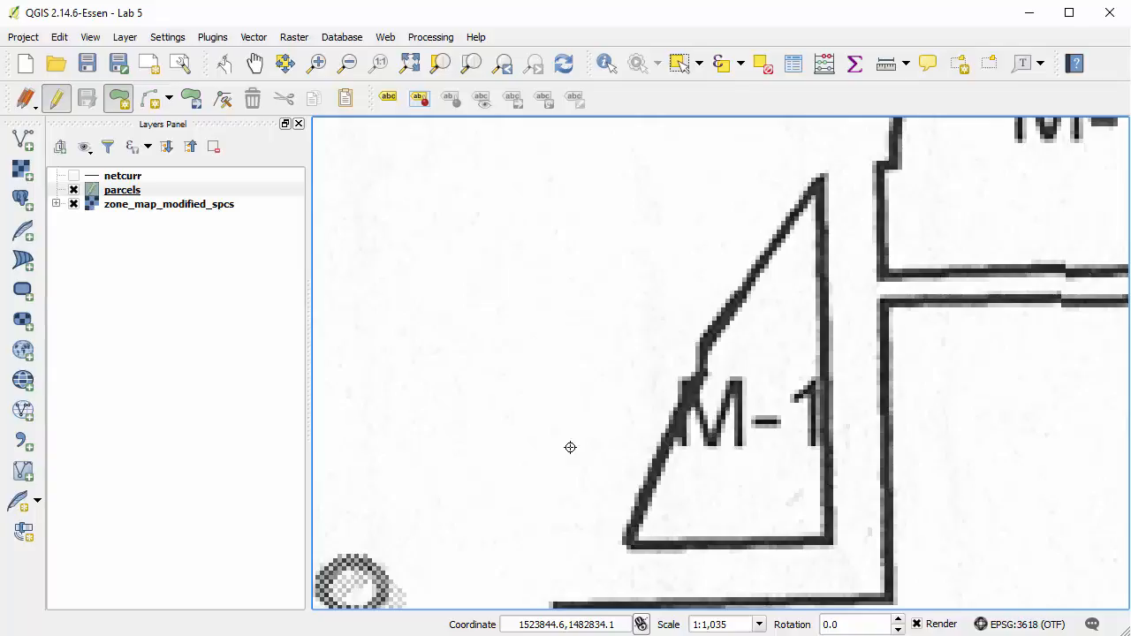
left_click(627, 541)
left_click(828, 538)
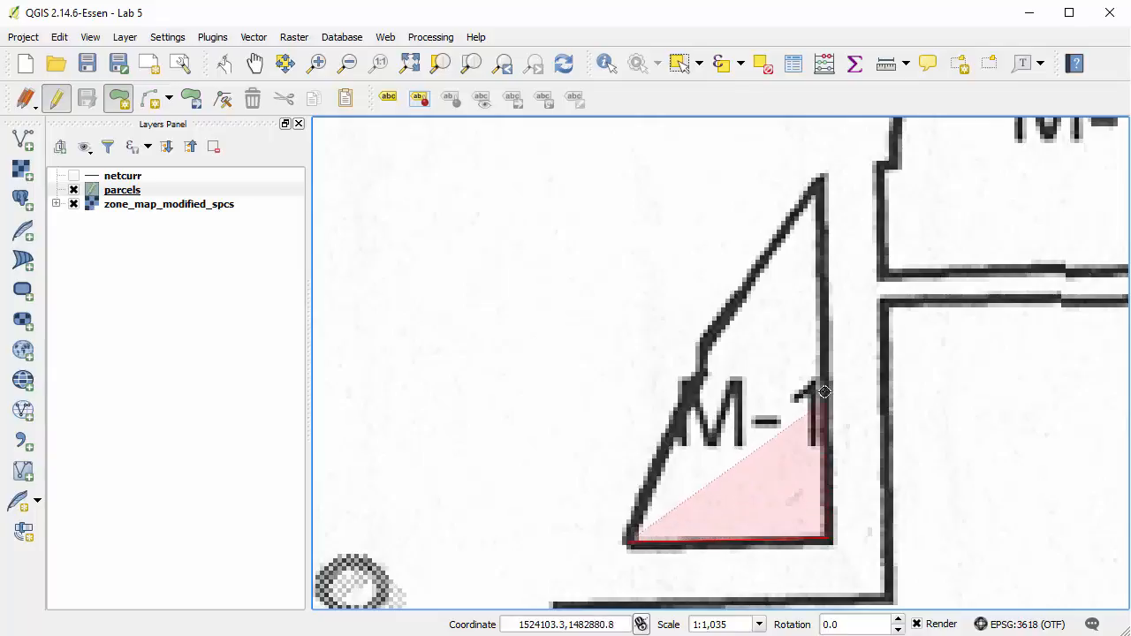
left_click(817, 182)
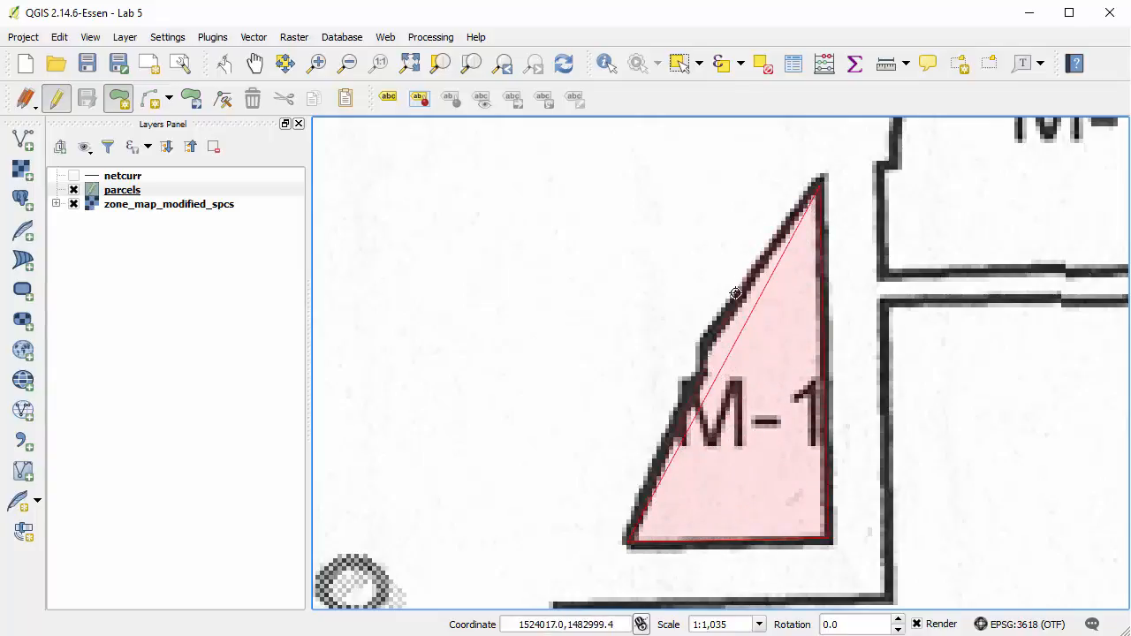
left_click(703, 355)
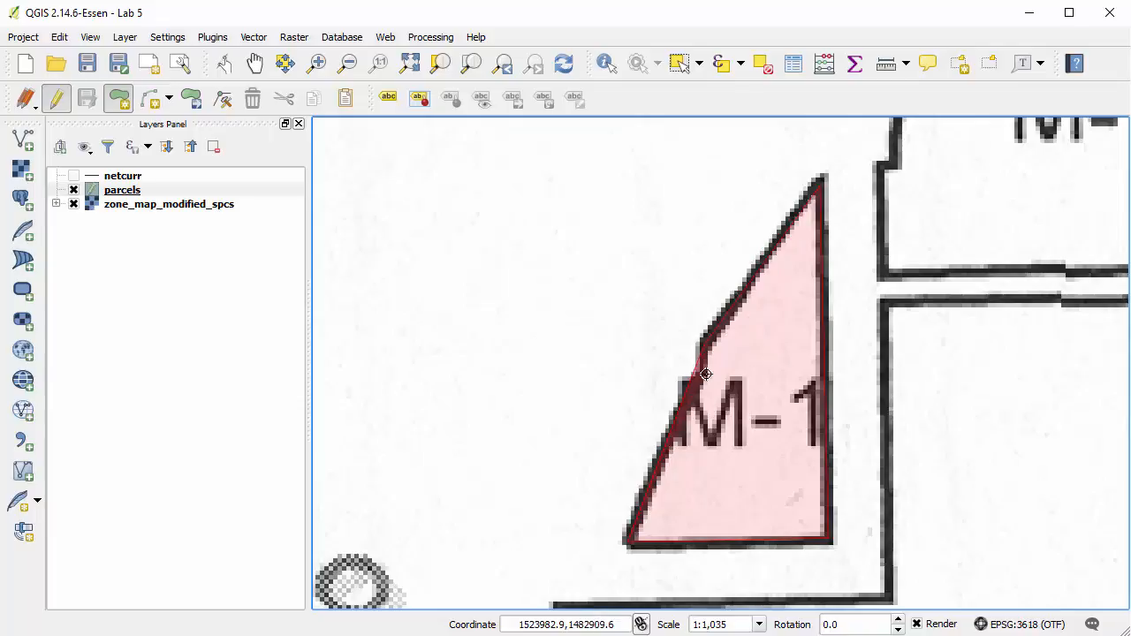
right_click(664, 398)
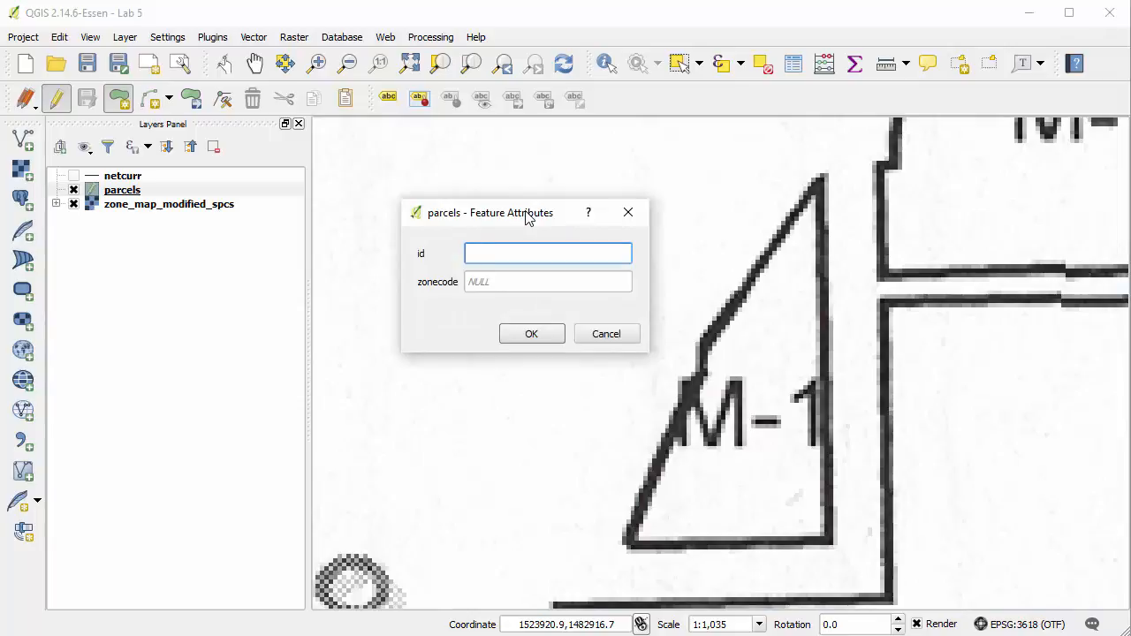
Give the new parcel feature the id 0 and the zonecode M-1.
left_click_drag(527, 216, 545, 221)
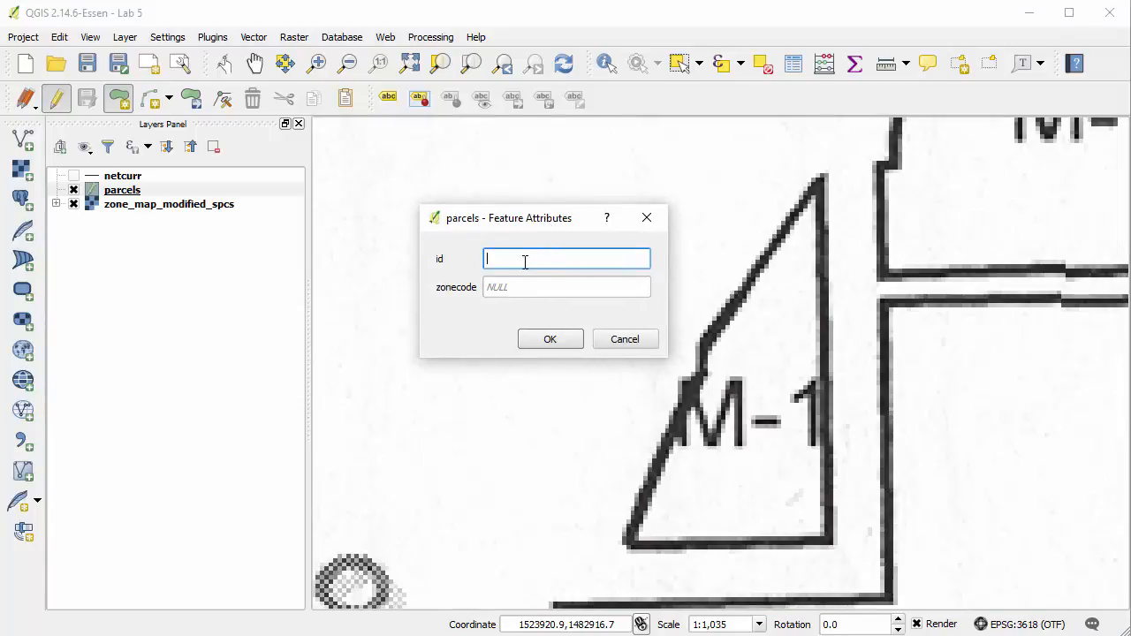
type("0")
key("Tab")
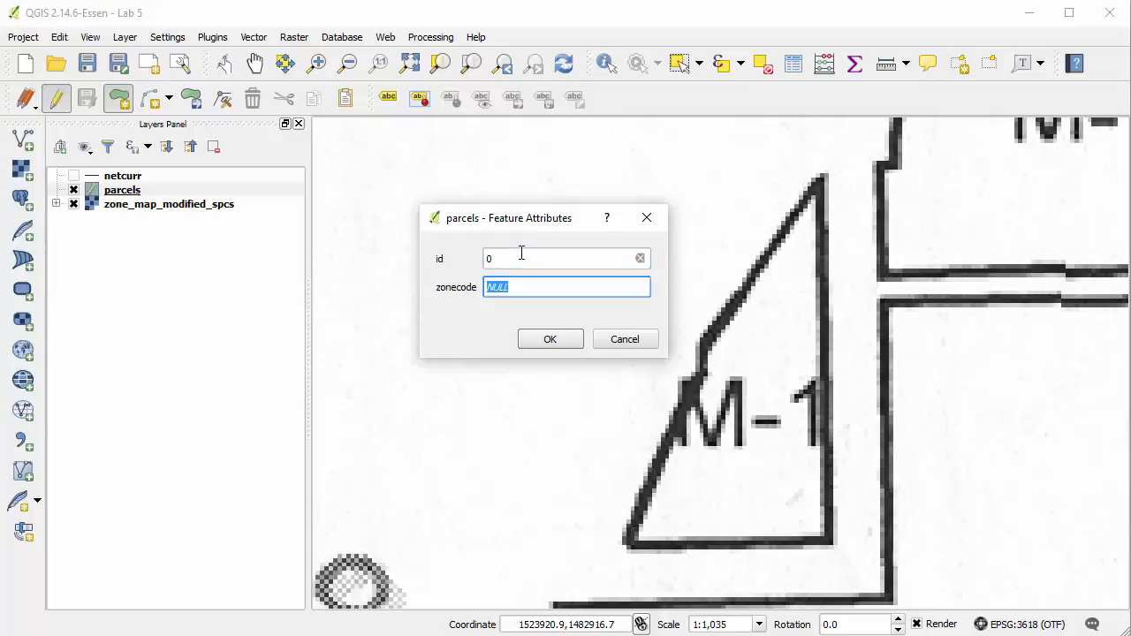
type("M-1")
left_click(549, 339)
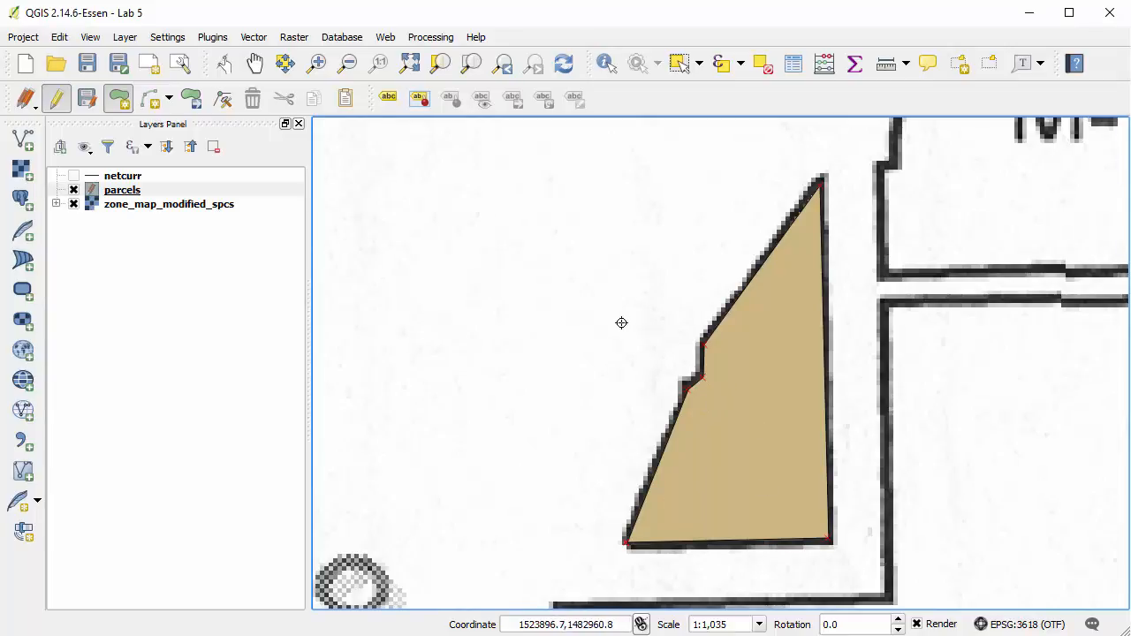
Review the save, rollback and cancel options for the current edits of the parcels layer.
left_click(131, 192)
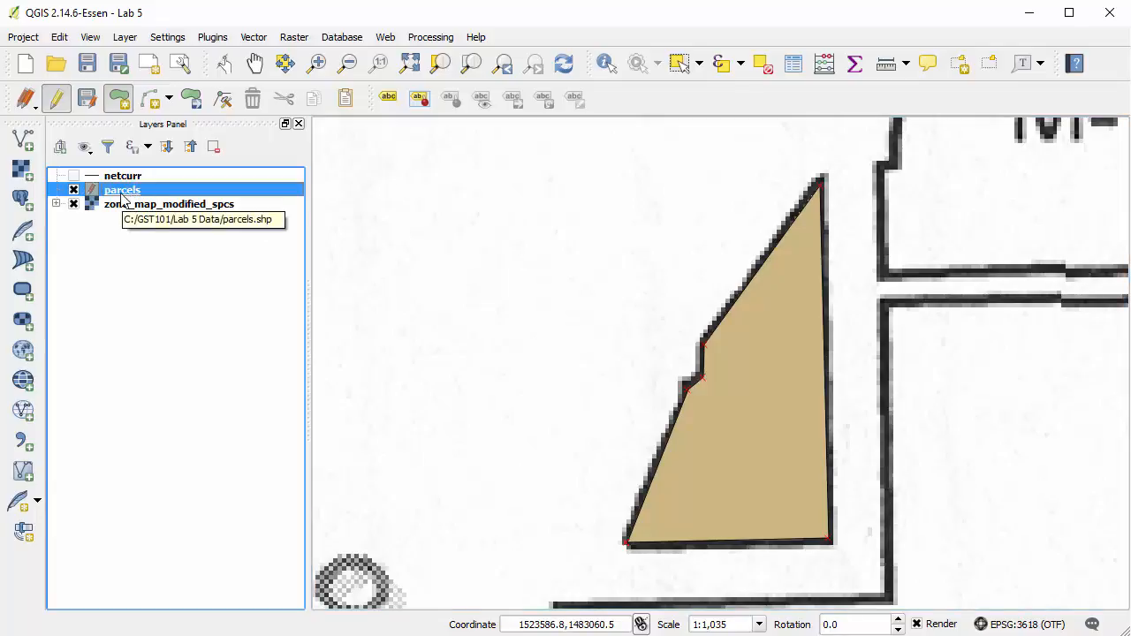
left_click(34, 112)
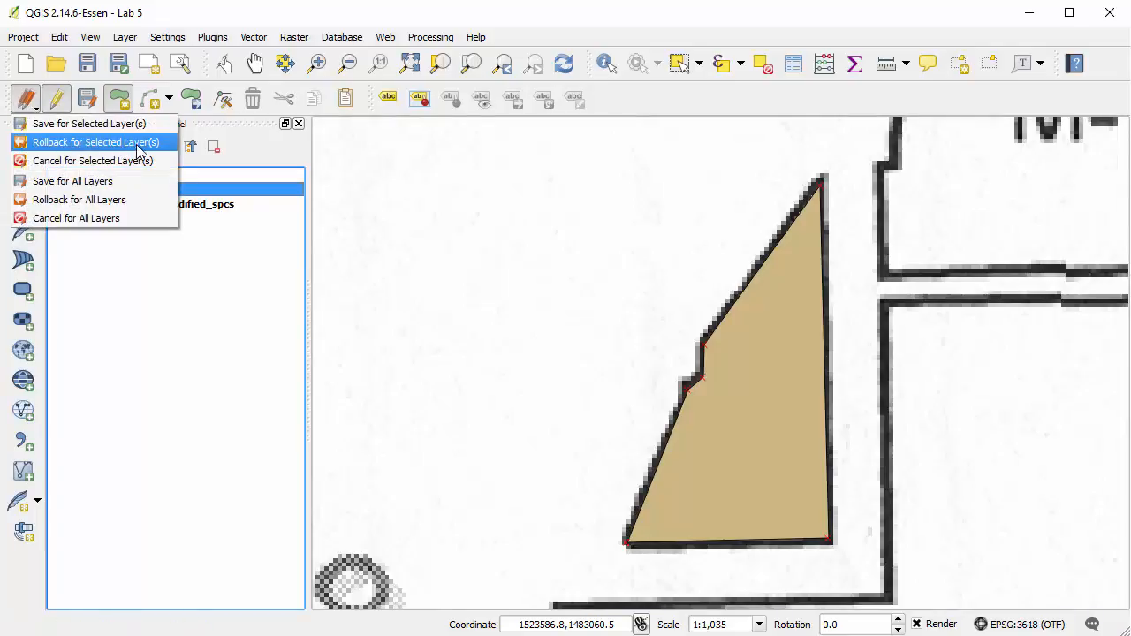
left_click(229, 313)
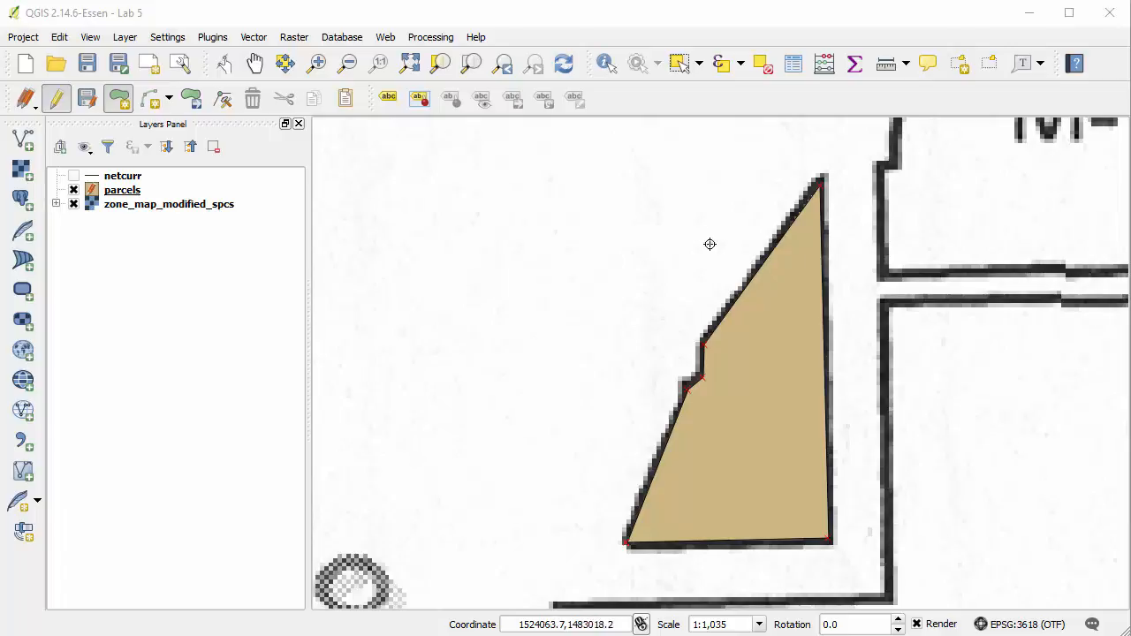
Set the symbol transparency of the parcels layer to 50%.
left_click(511, 76)
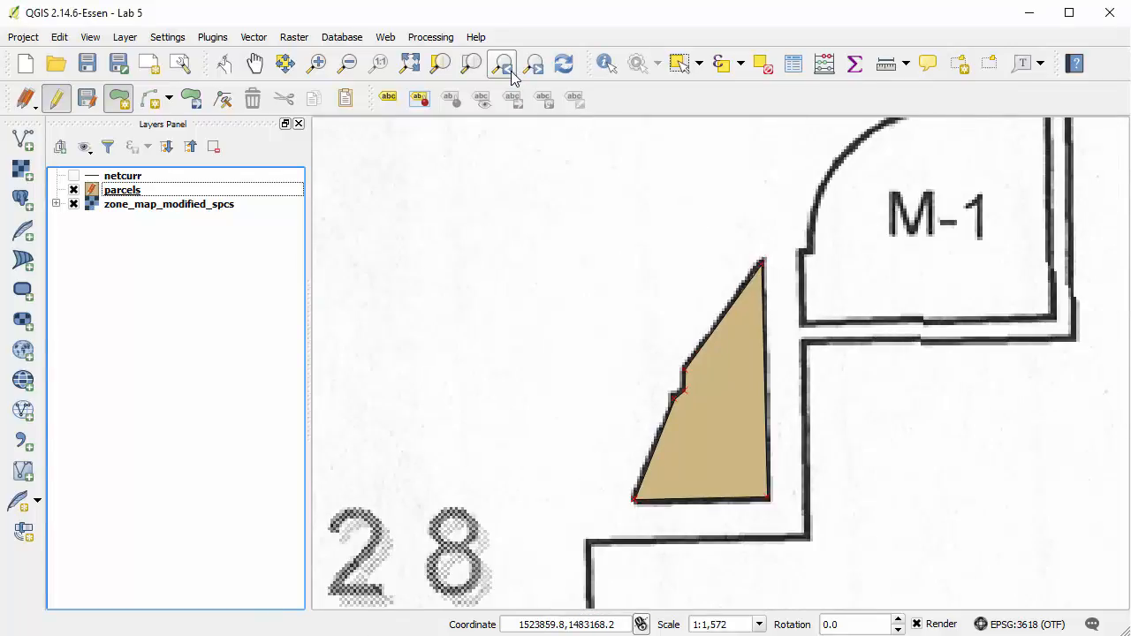
left_click(512, 76)
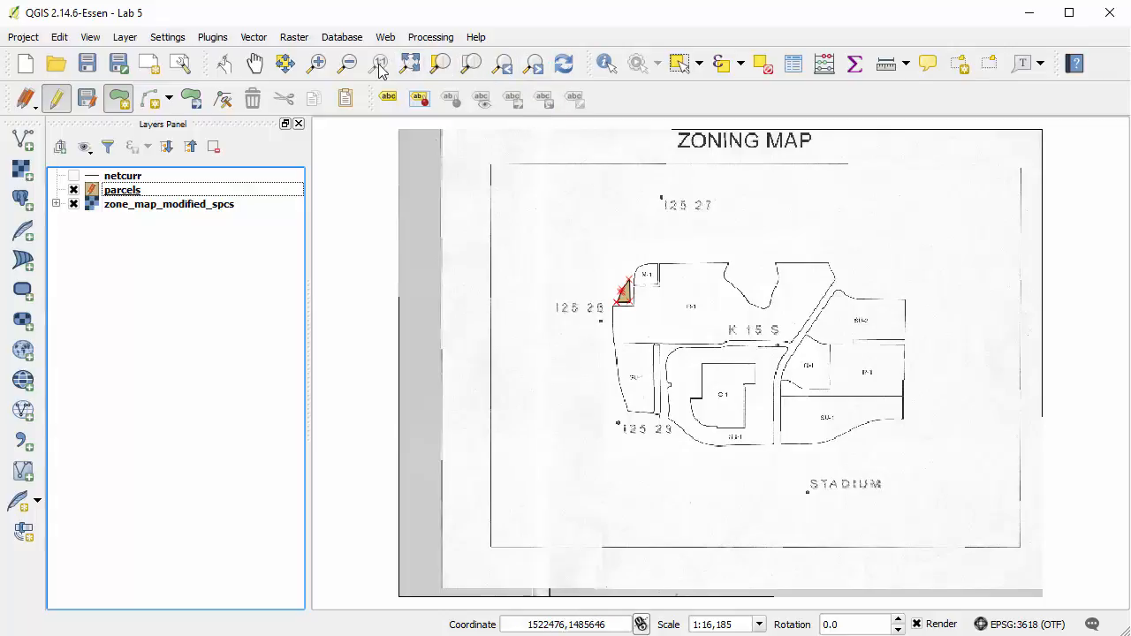
left_click(316, 64)
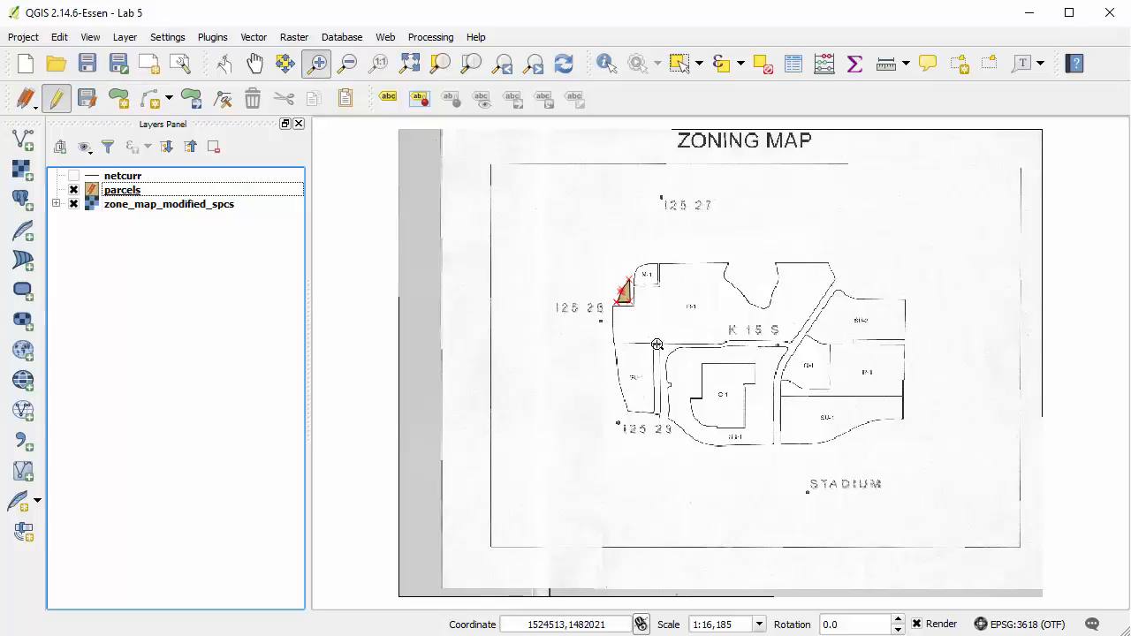
left_click_drag(650, 332, 793, 460)
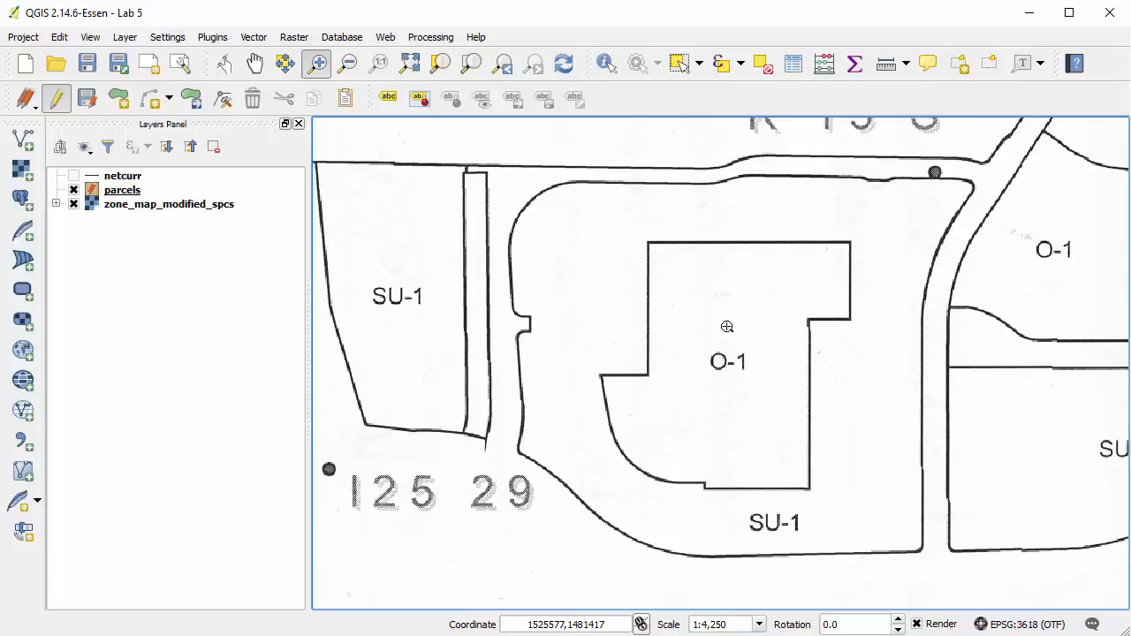
left_click(122, 193)
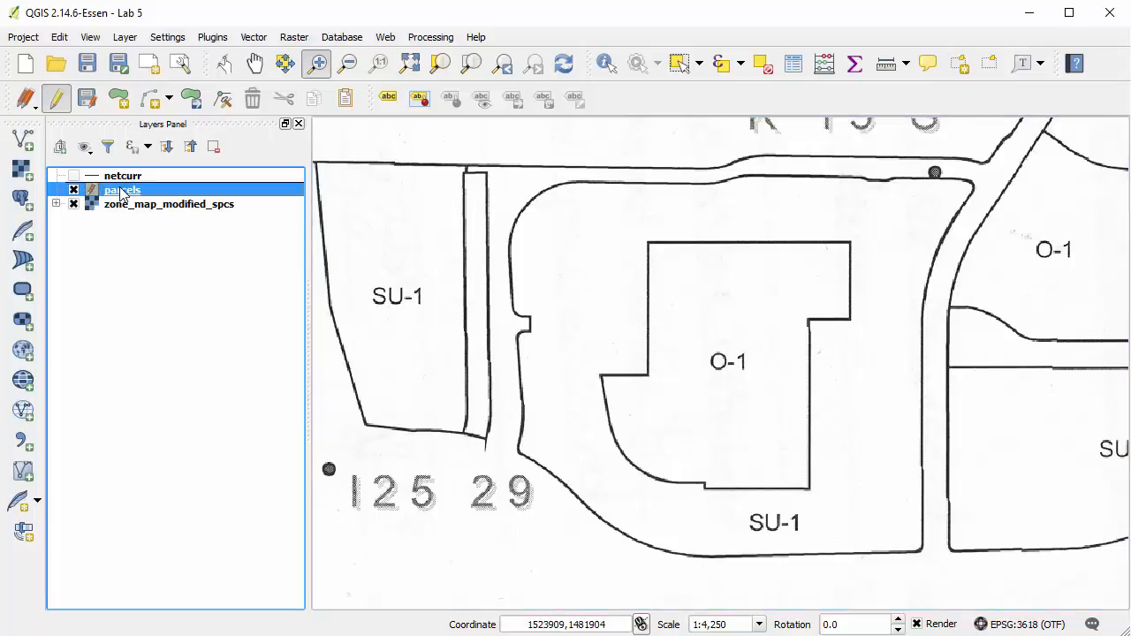
double_click(122, 193)
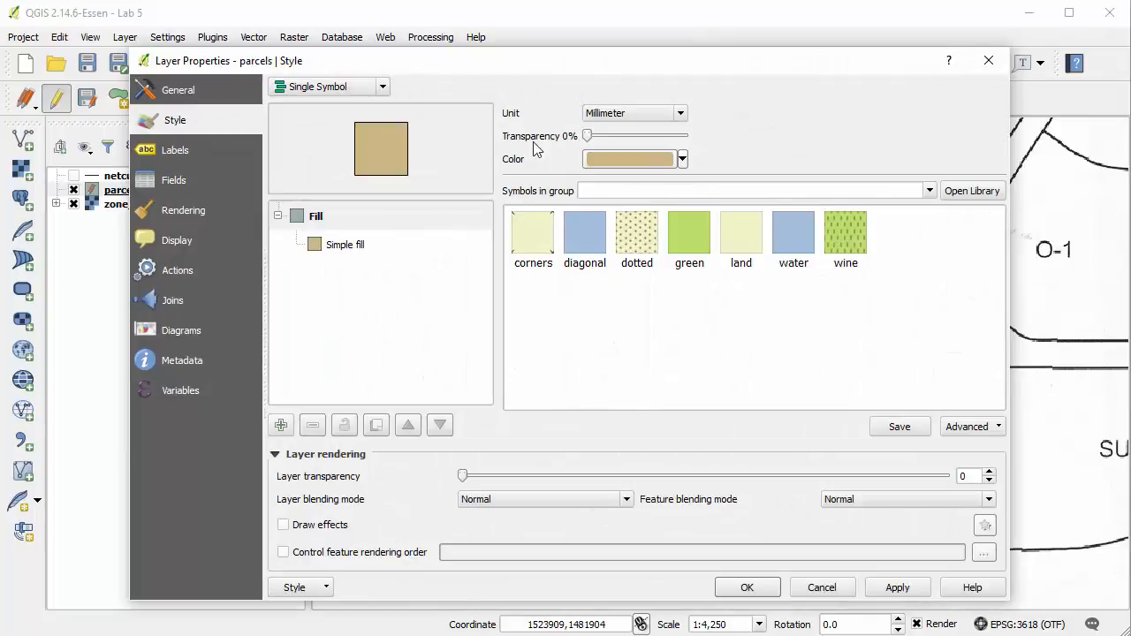
left_click_drag(587, 138, 642, 138)
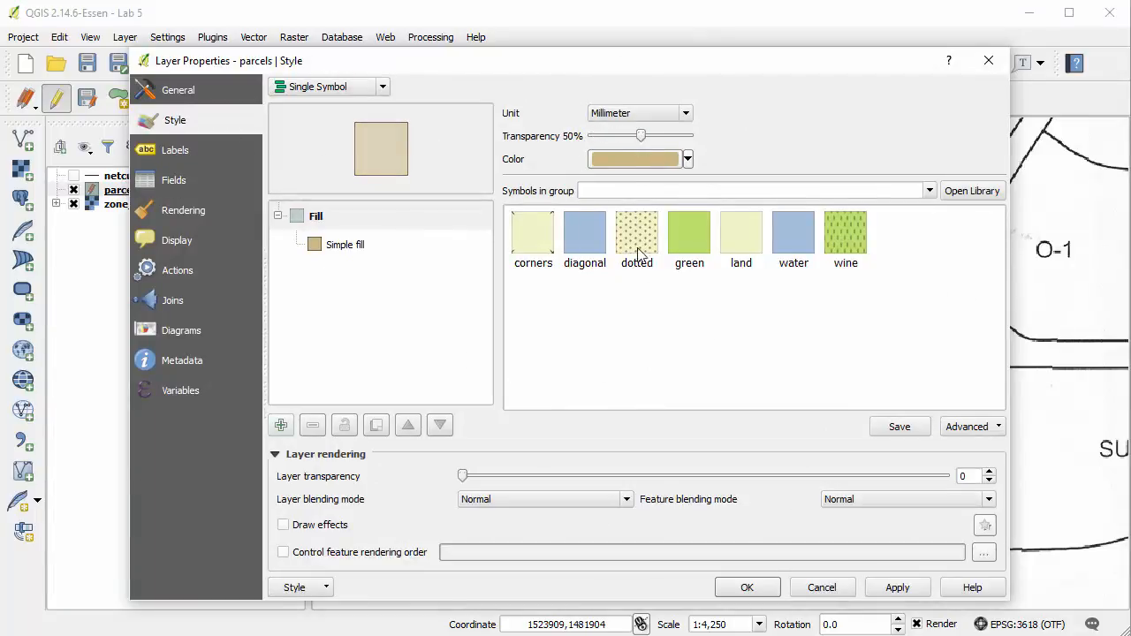
left_click(748, 589)
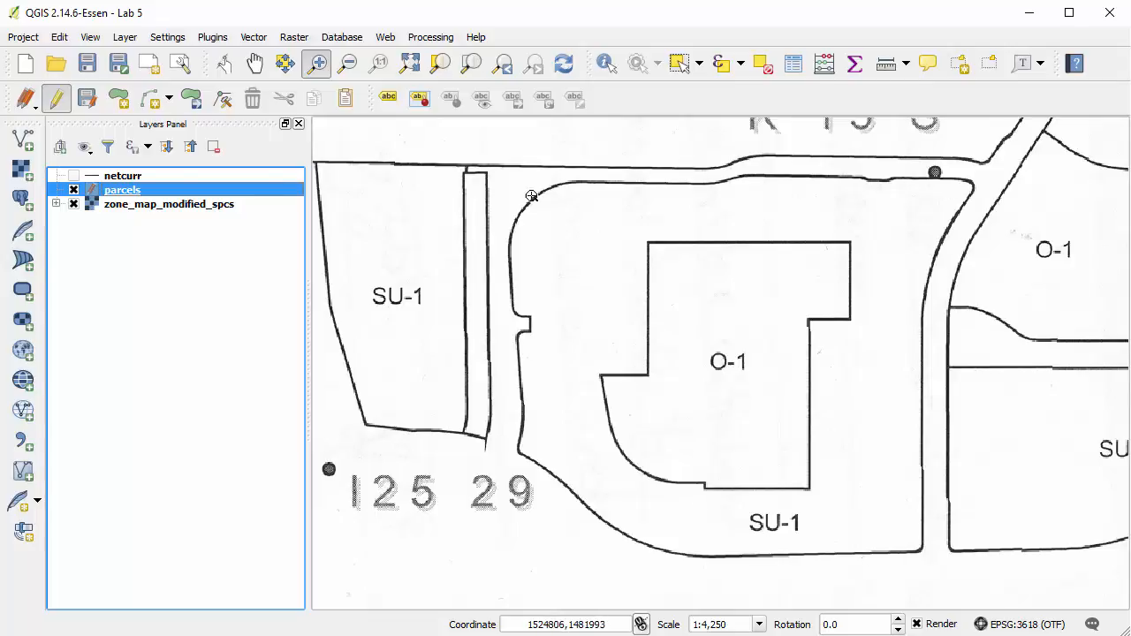
Start a new polygon in the parcels layer for the SU-1 parcel surrounding O-1, tracing its rounded northwest corner.
left_click(118, 113)
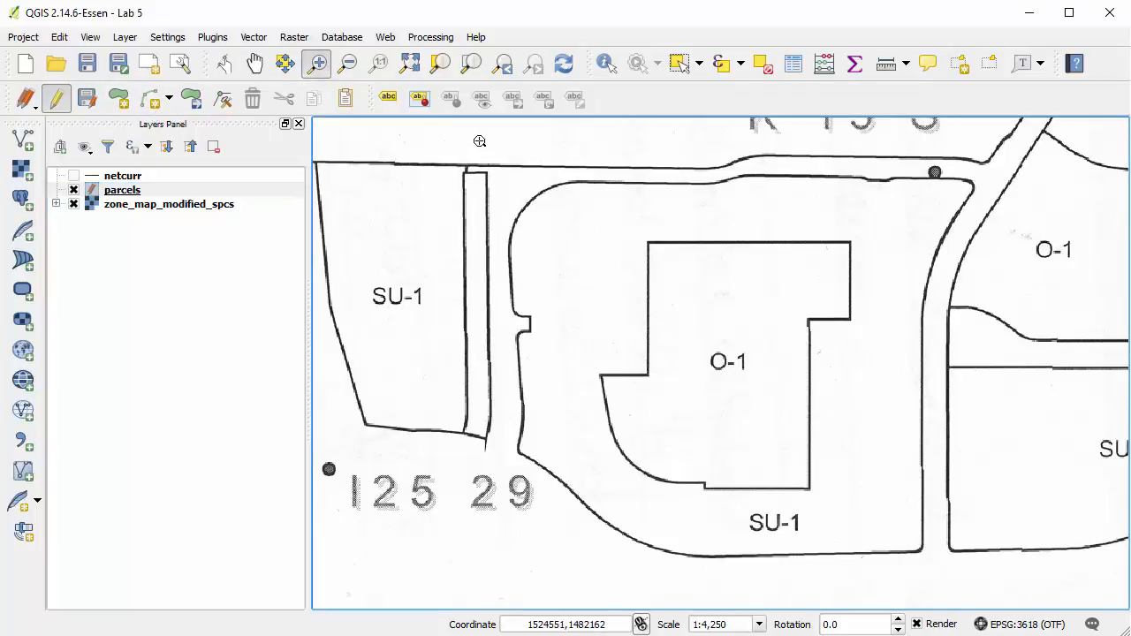
left_click_drag(479, 142, 639, 268)
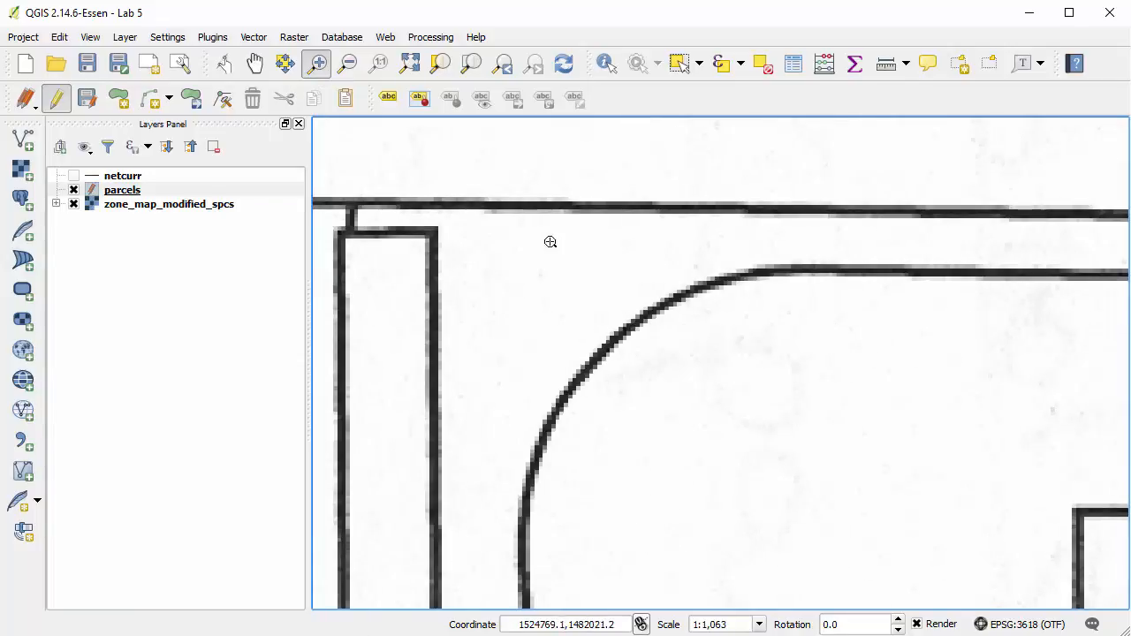
left_click(118, 97)
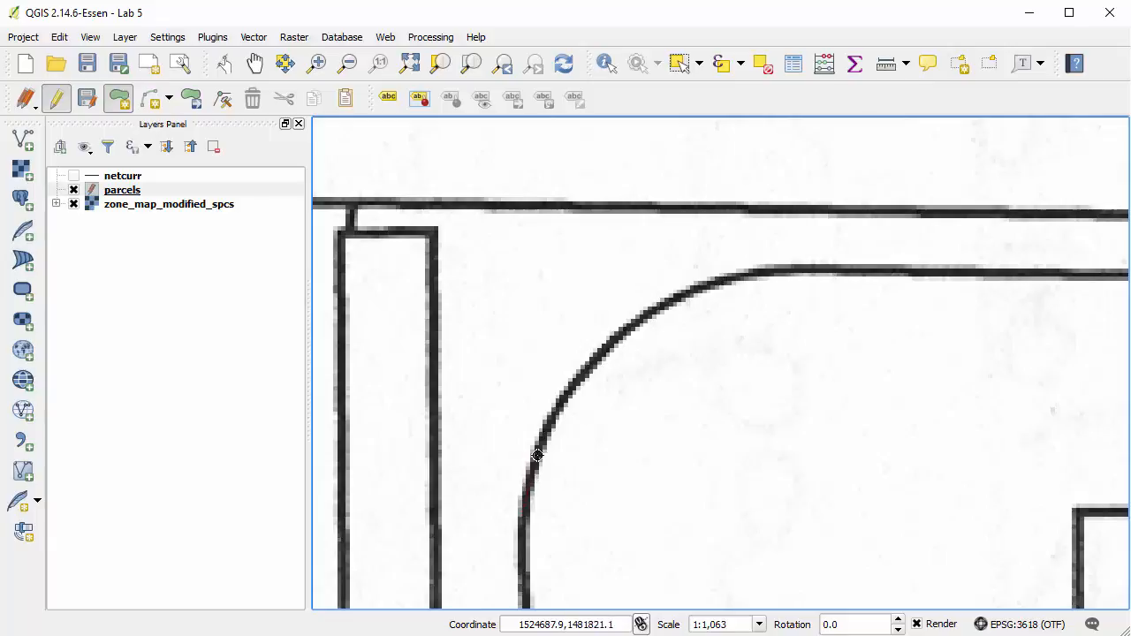
left_click(573, 386)
left_click(626, 331)
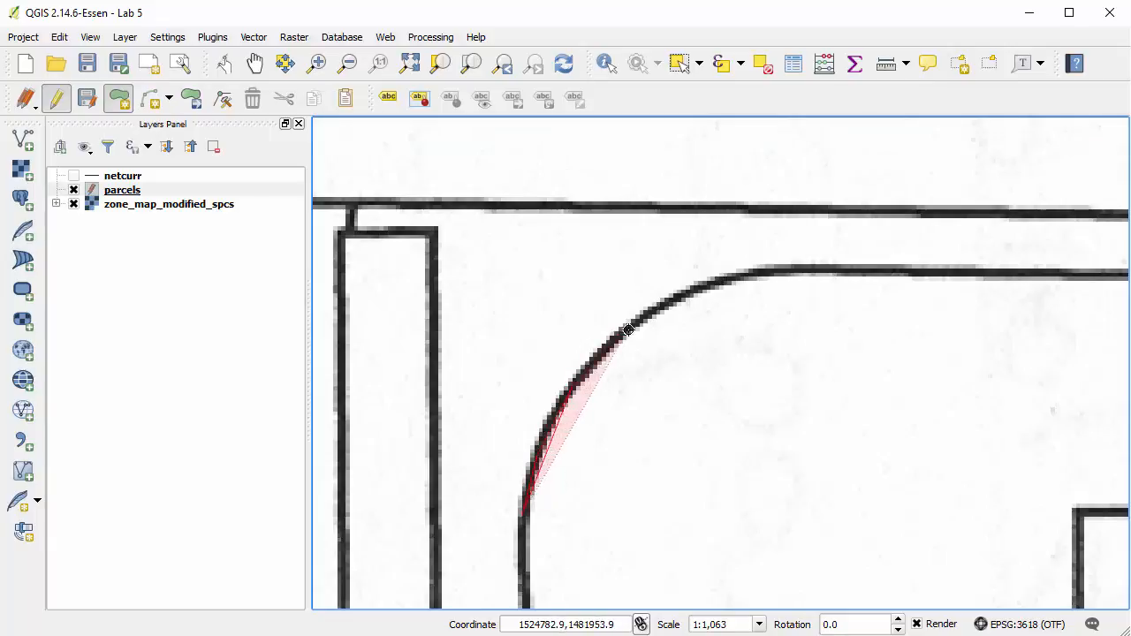
left_click(694, 292)
left_click(775, 272)
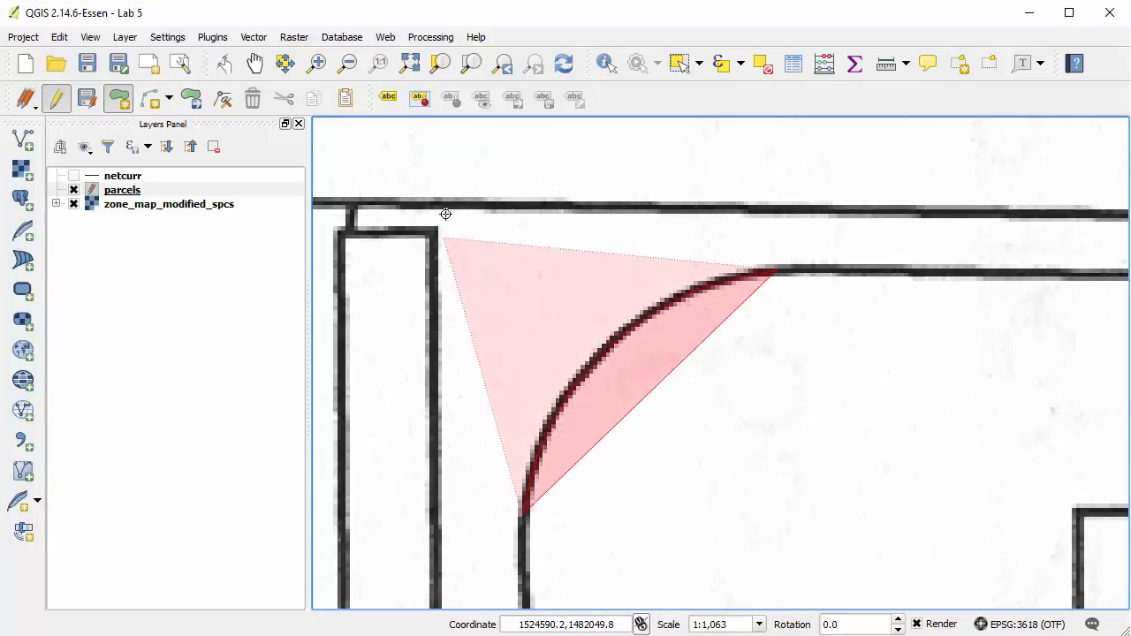
Continue the SU-1 outline east along the parcel's north edge, following the bend and the shallow dip.
left_click(253, 63)
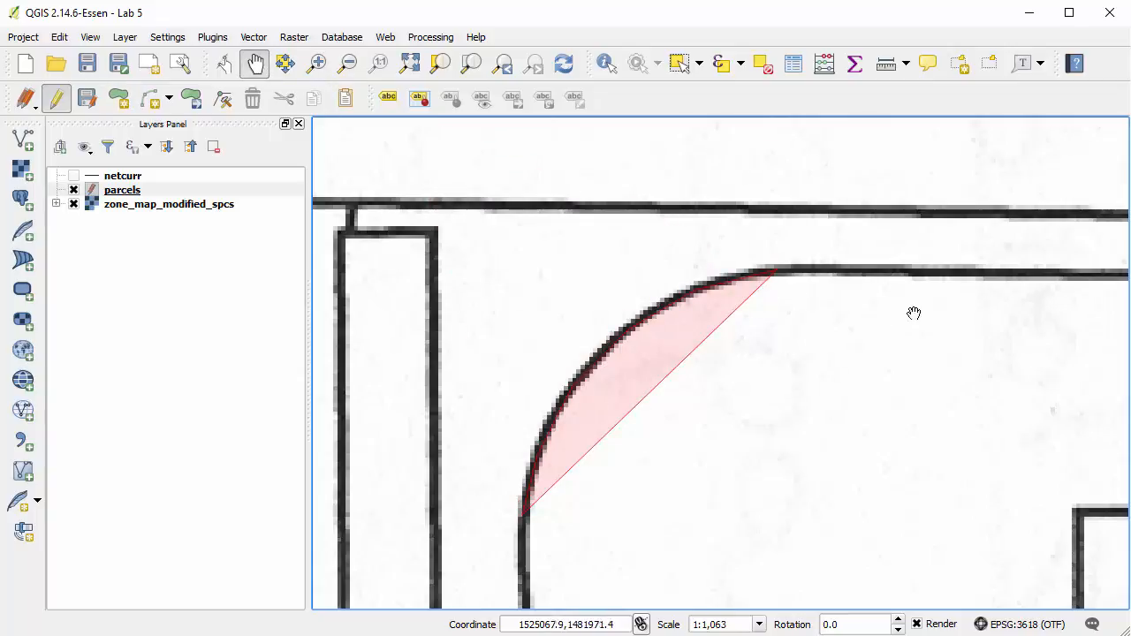
left_click_drag(911, 313, 416, 320)
left_click_drag(1012, 337, 636, 349)
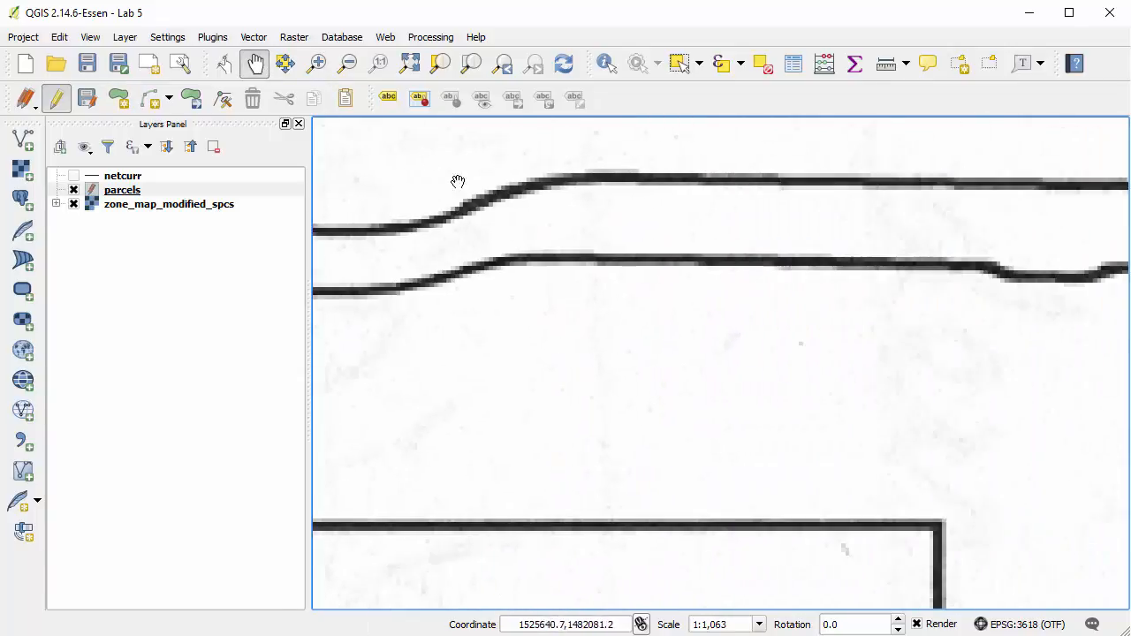
left_click(113, 102)
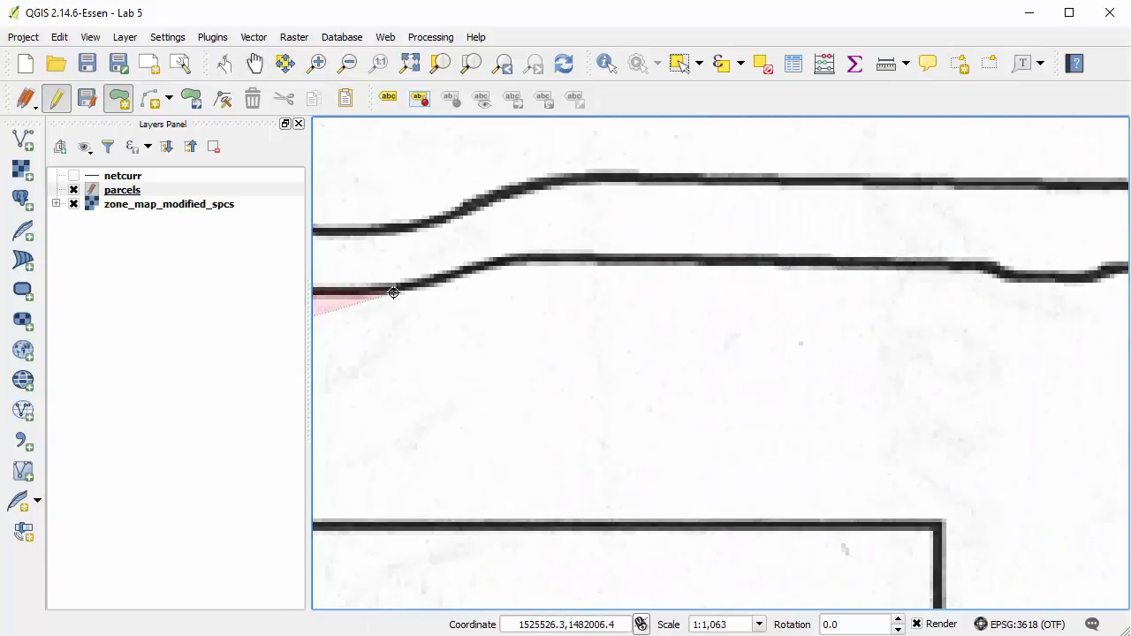
left_click(501, 258)
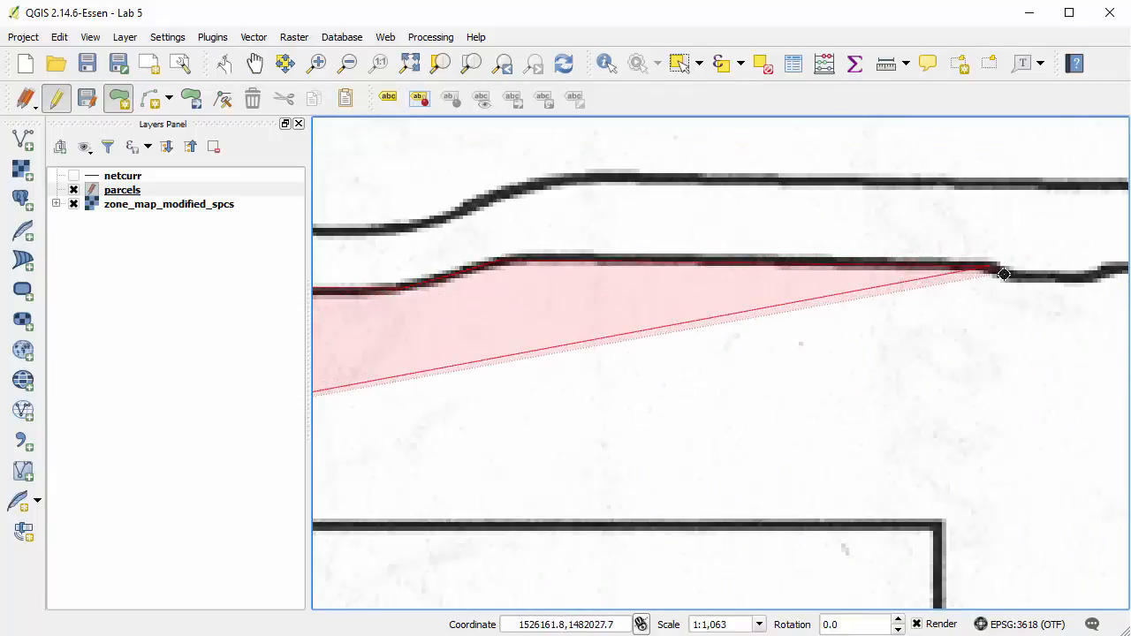
left_click(1096, 270)
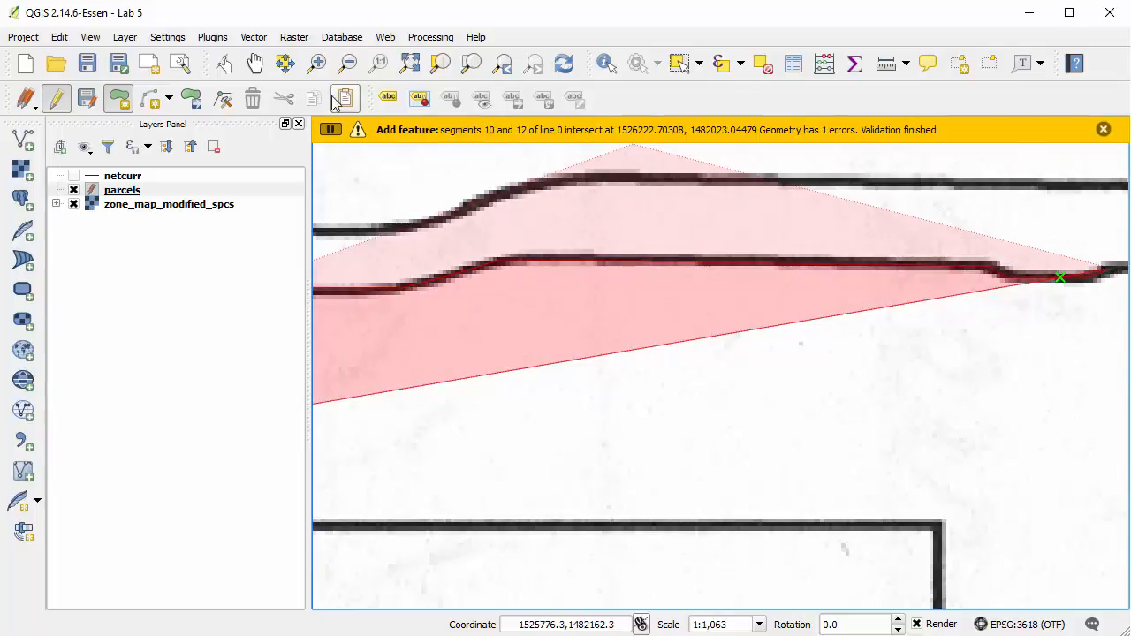
Extend the SU-1 outline past the dip along the north edge and around the rounded northeast corner.
left_click(254, 62)
left_click_drag(1055, 348, 502, 347)
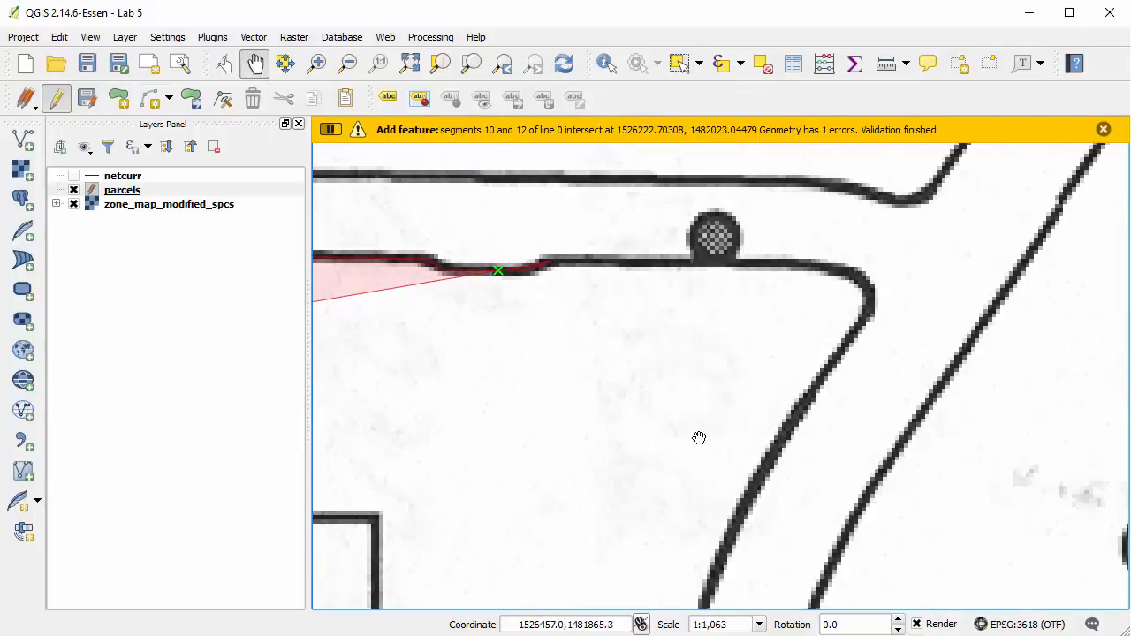
left_click_drag(698, 436, 677, 346)
left_click(117, 98)
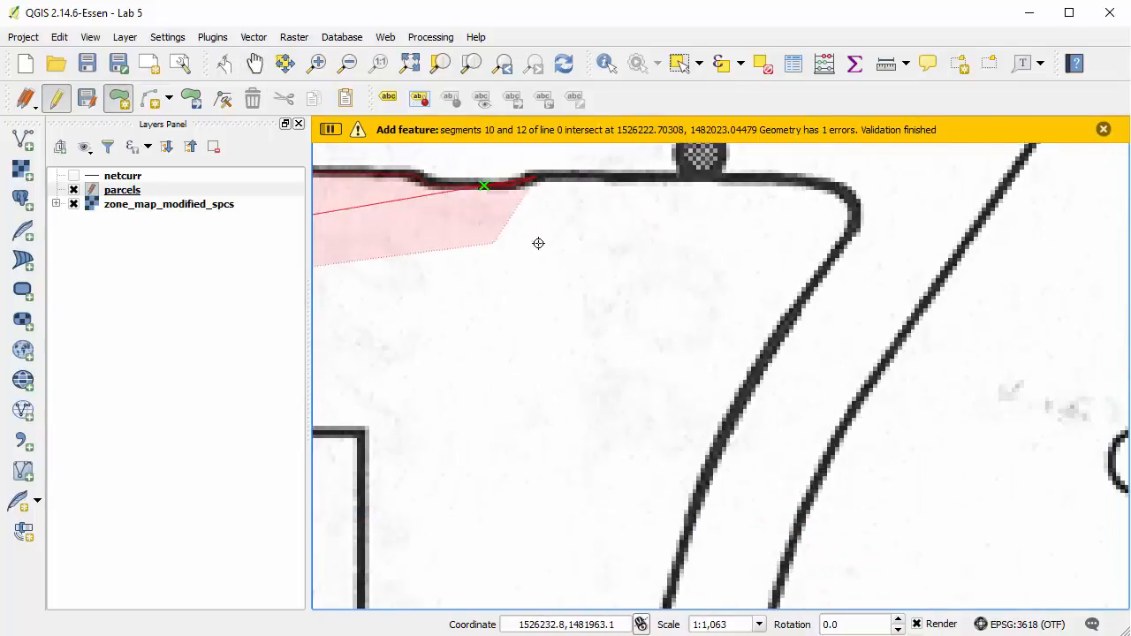
left_click(831, 185)
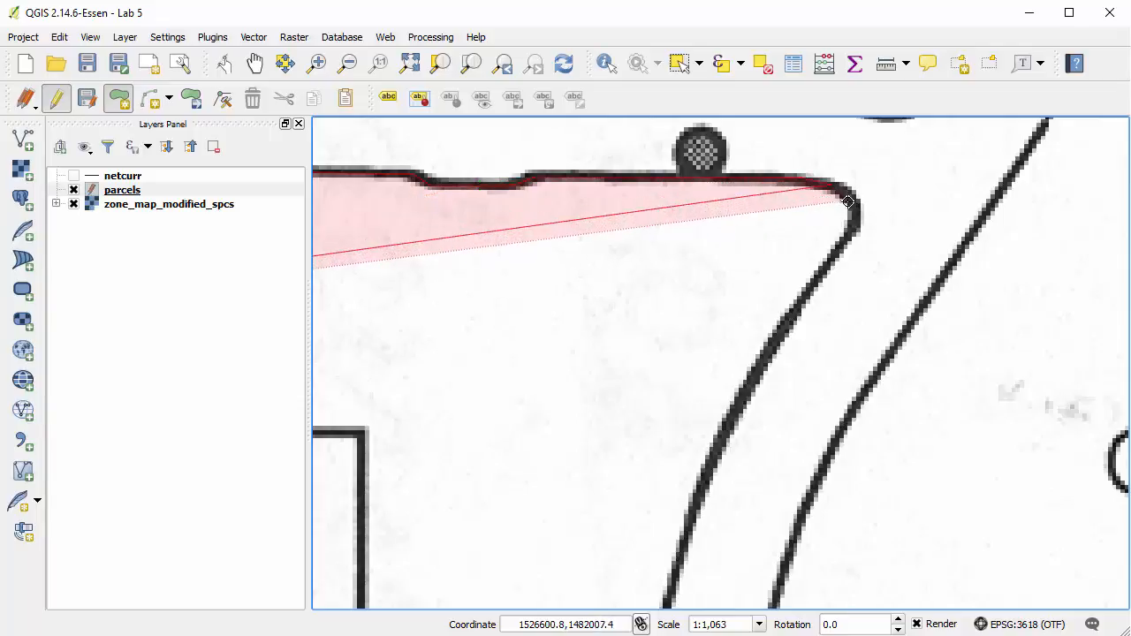
left_click(847, 203)
left_click(850, 220)
left_click(844, 237)
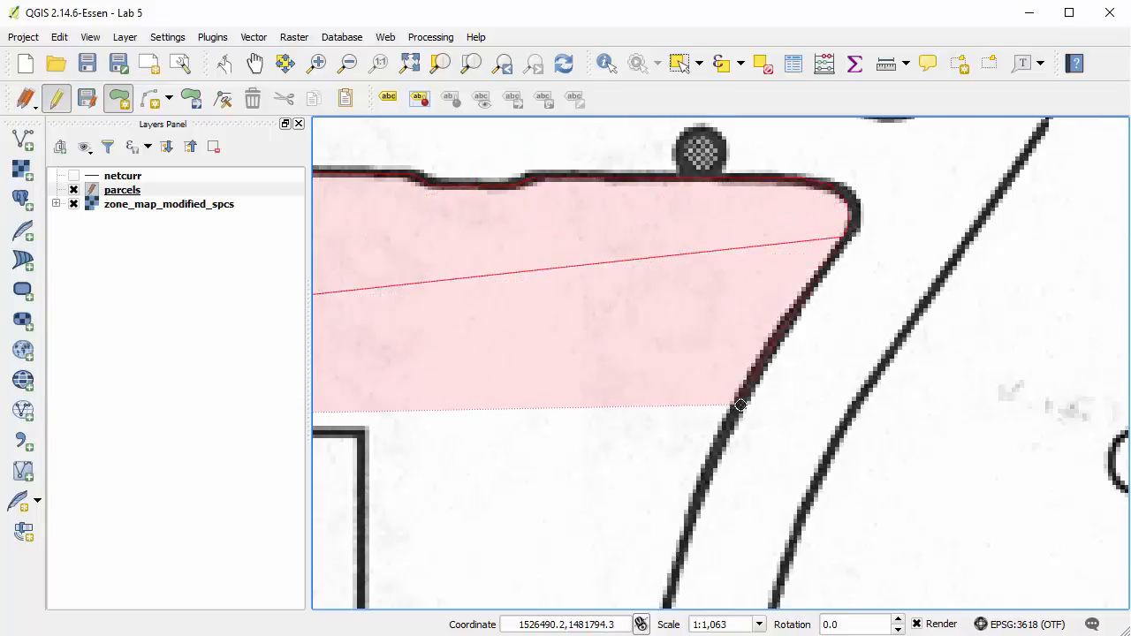
Trace the SU-1 parcel's curved upper east side down to where the boundary becomes straight.
left_click(733, 404)
left_click(694, 488)
left_click(677, 565)
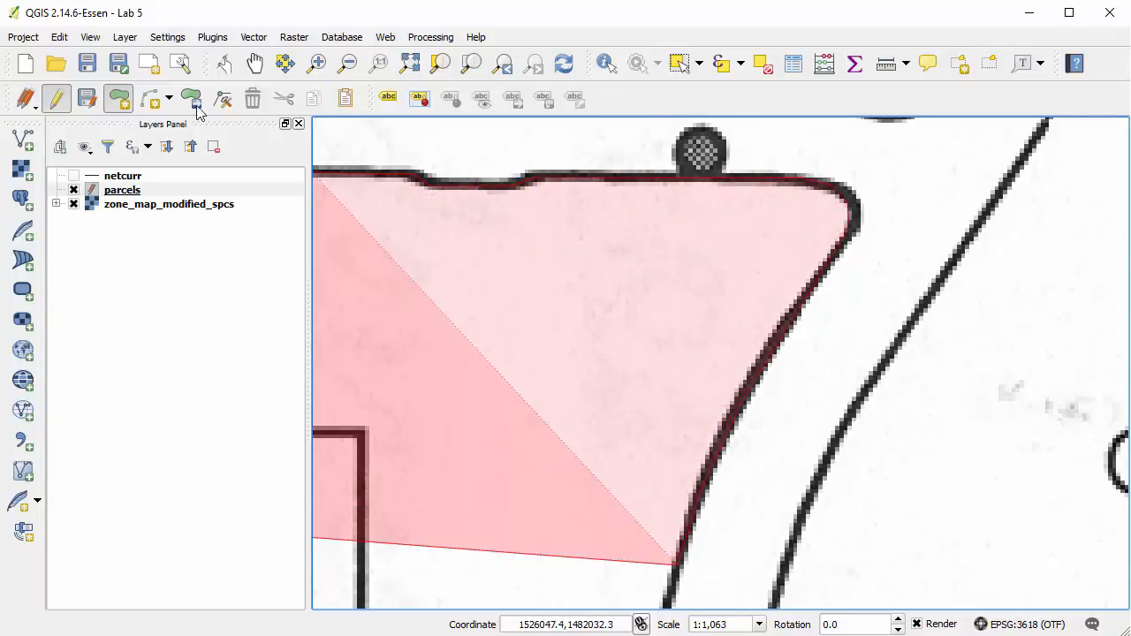
left_click(255, 63)
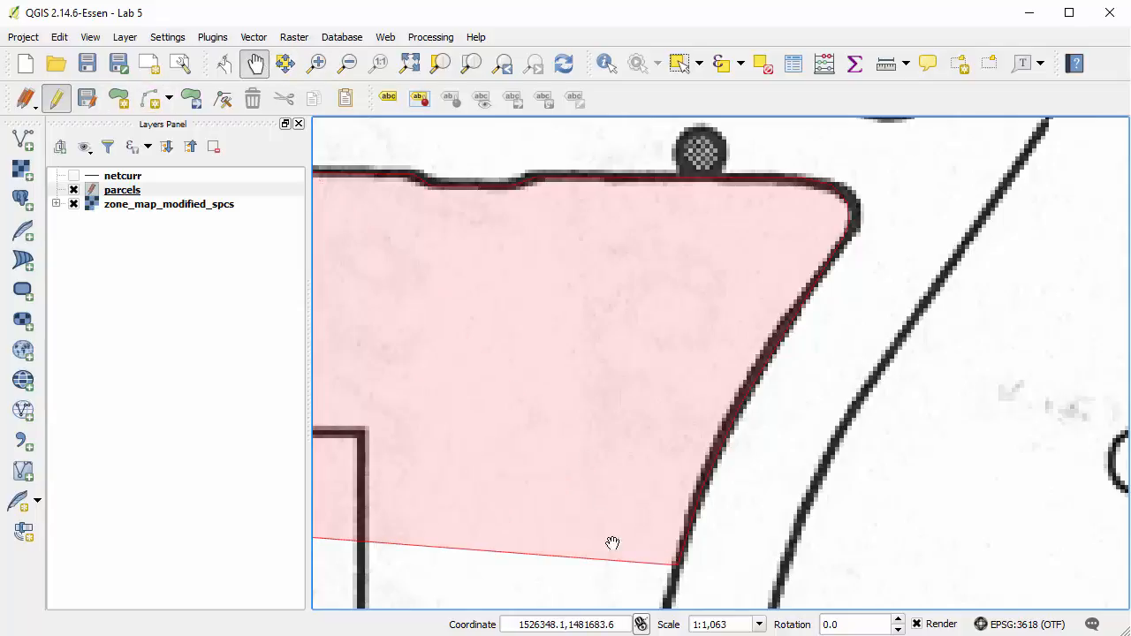
left_click_drag(611, 542, 622, 192)
left_click_drag(614, 526, 596, 434)
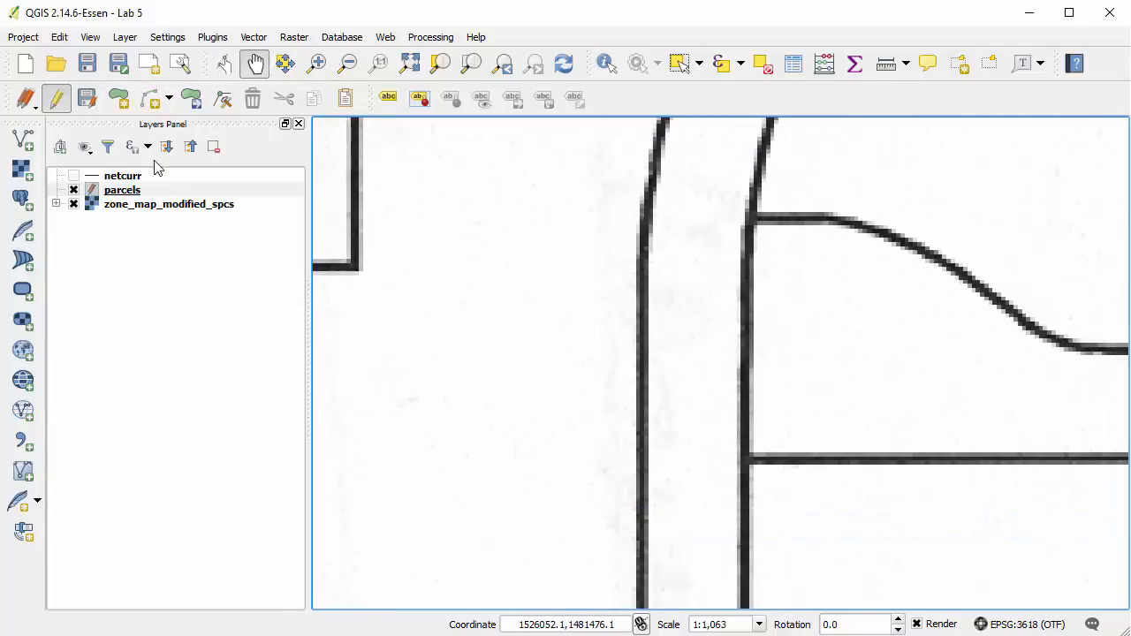
left_click(119, 98)
left_click(645, 251)
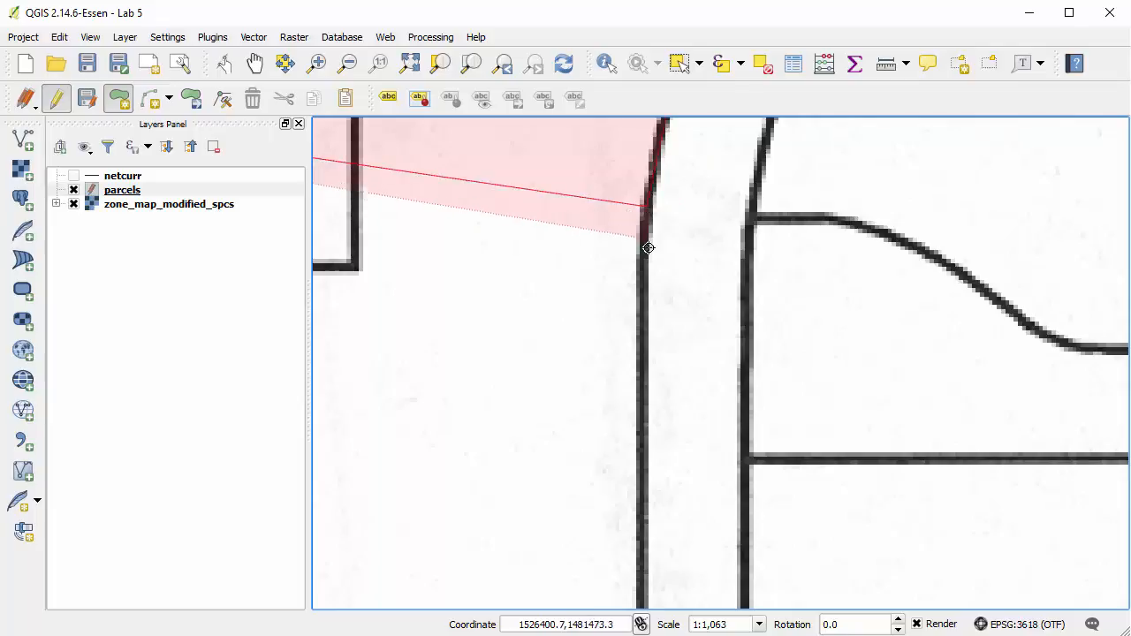
Continue the SU-1 outline down the straight east side and around the rounded southeast corner.
left_click(254, 62)
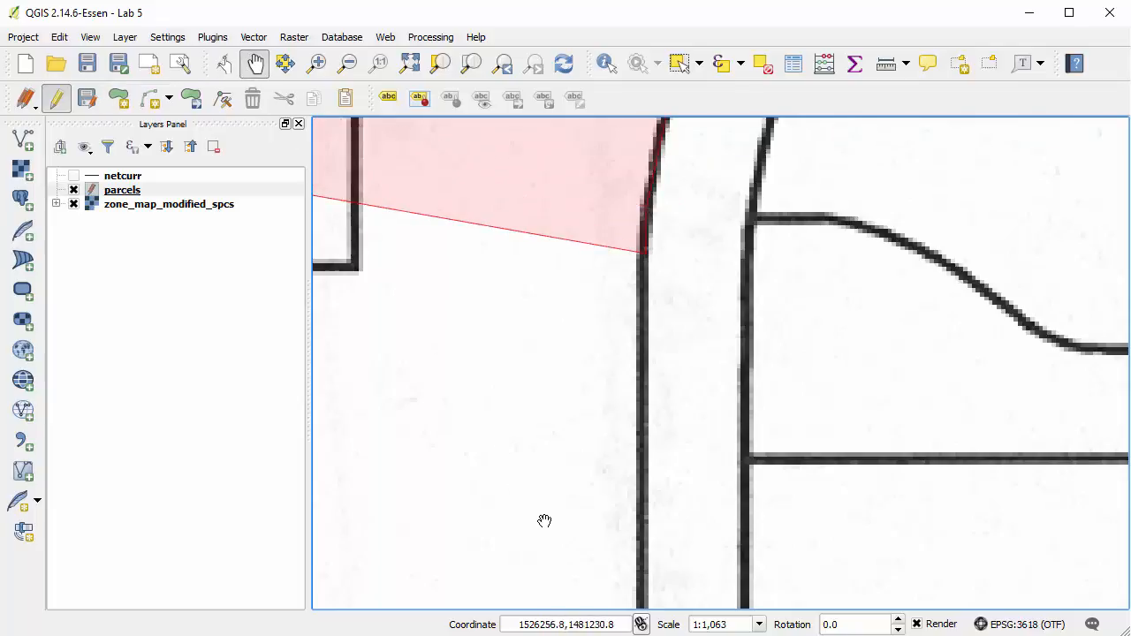
left_click_drag(542, 521, 540, 273)
left_click_drag(589, 443, 579, 321)
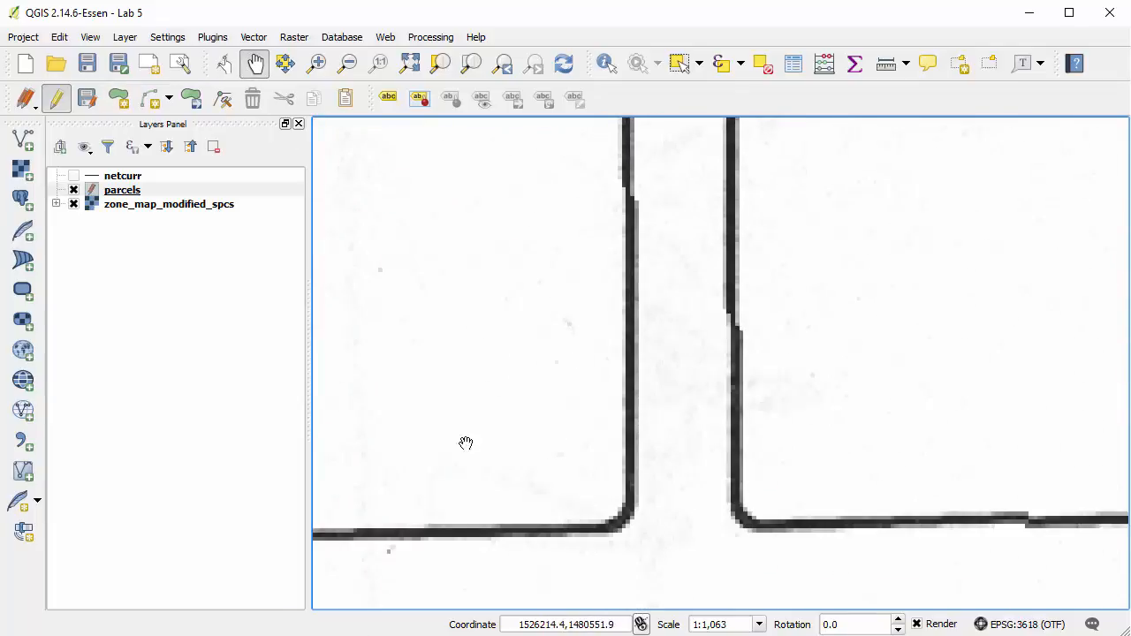
left_click(121, 100)
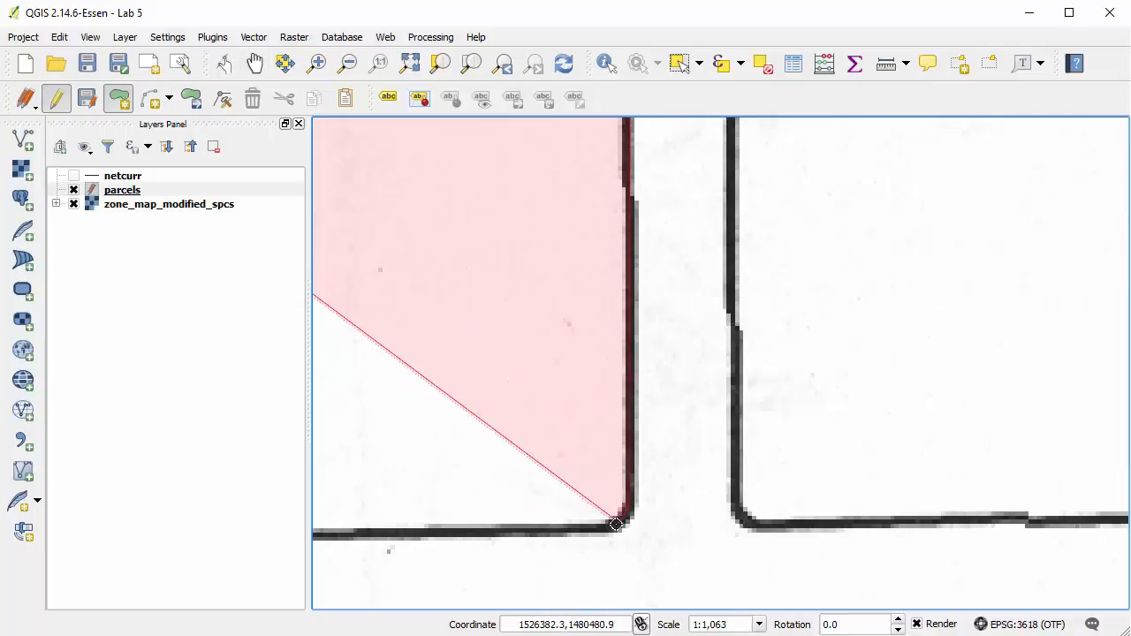
left_click(610, 524)
Trace the SU-1 parcel's south edge westward and up the long southwestern curve with closely spaced vertices.
left_click(255, 63)
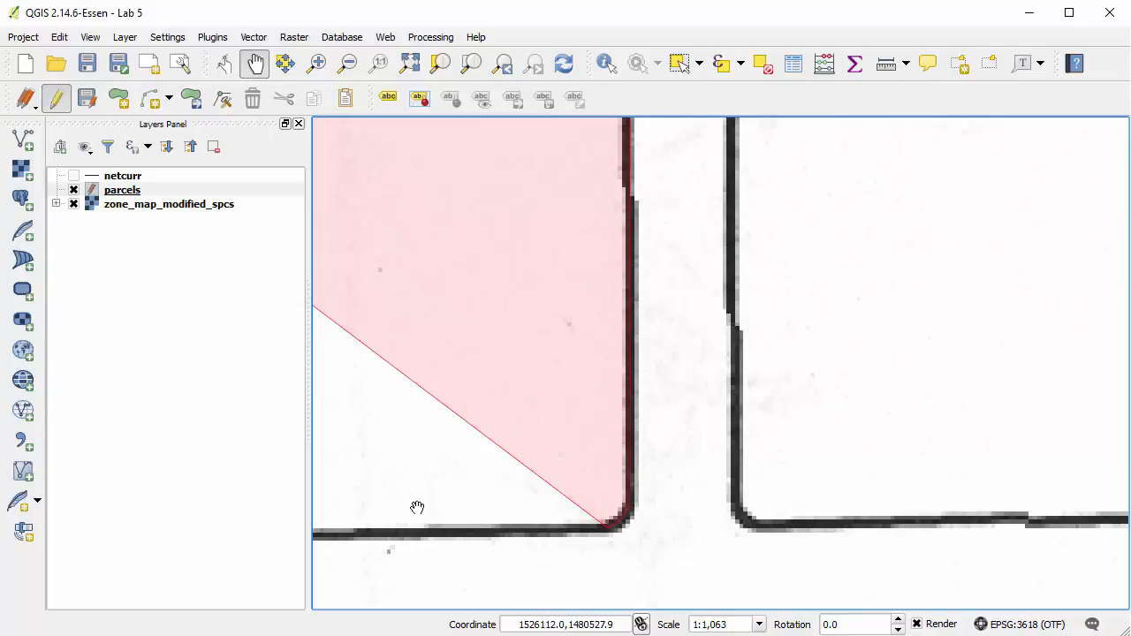
left_click_drag(416, 507, 1016, 425)
left_click_drag(538, 418, 937, 424)
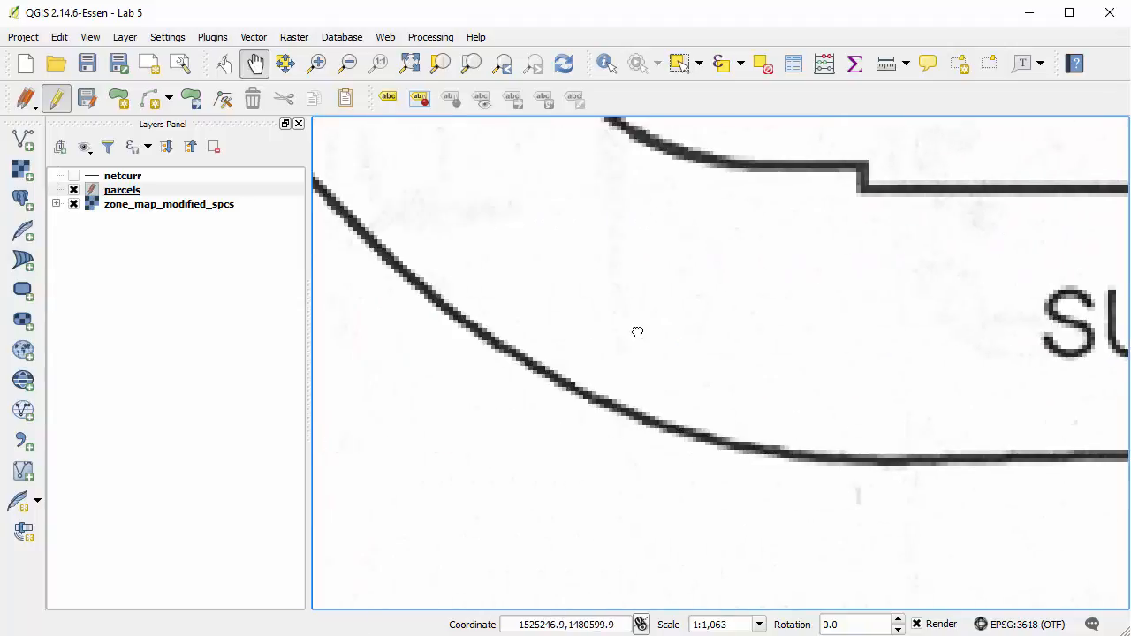
left_click_drag(637, 330, 714, 366)
left_click(117, 98)
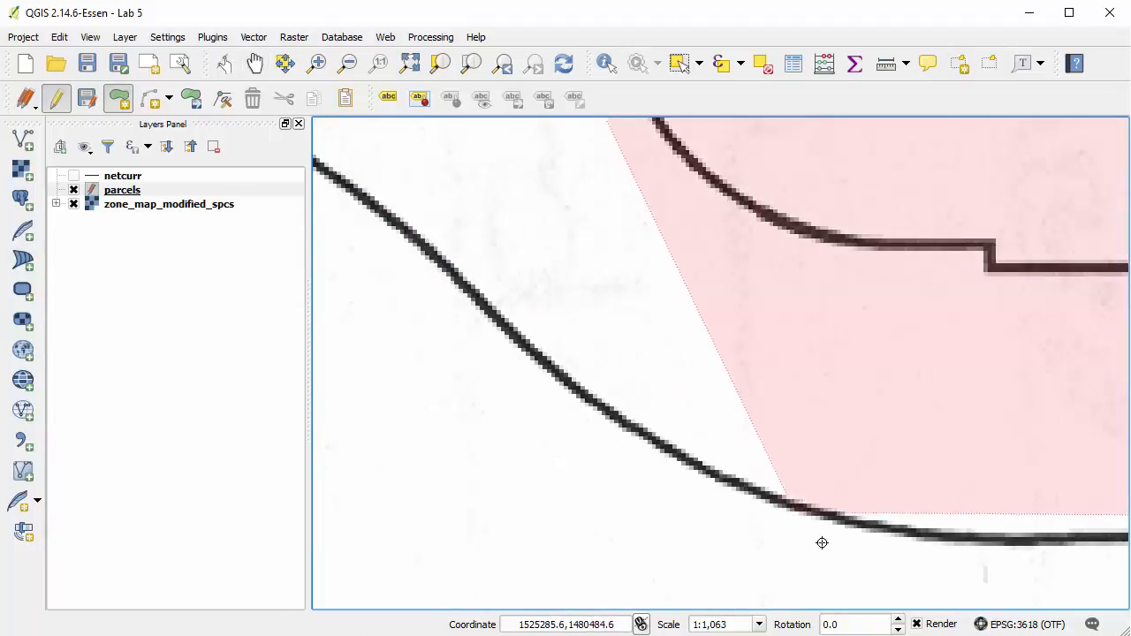
left_click(956, 536)
left_click(900, 534)
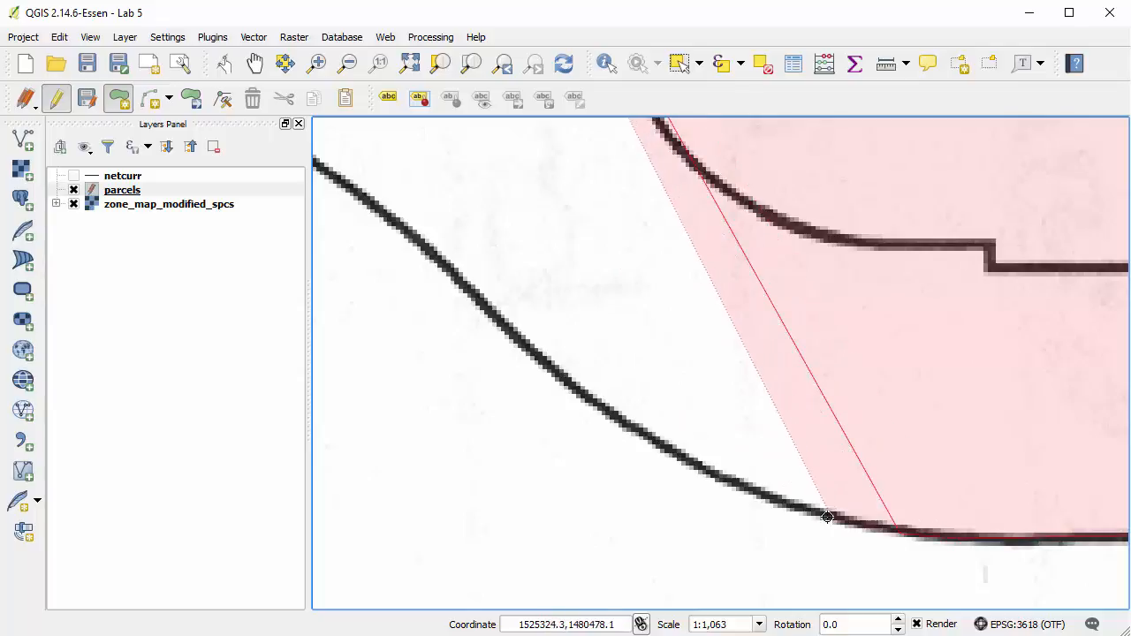
left_click(821, 511)
left_click(694, 460)
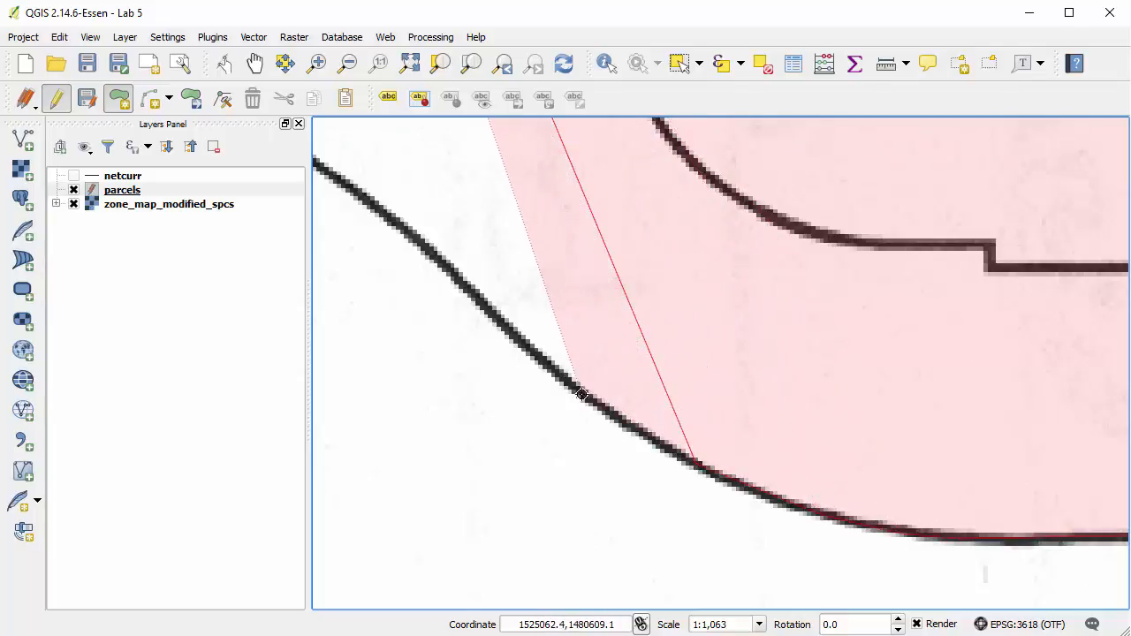
left_click(575, 381)
left_click(461, 279)
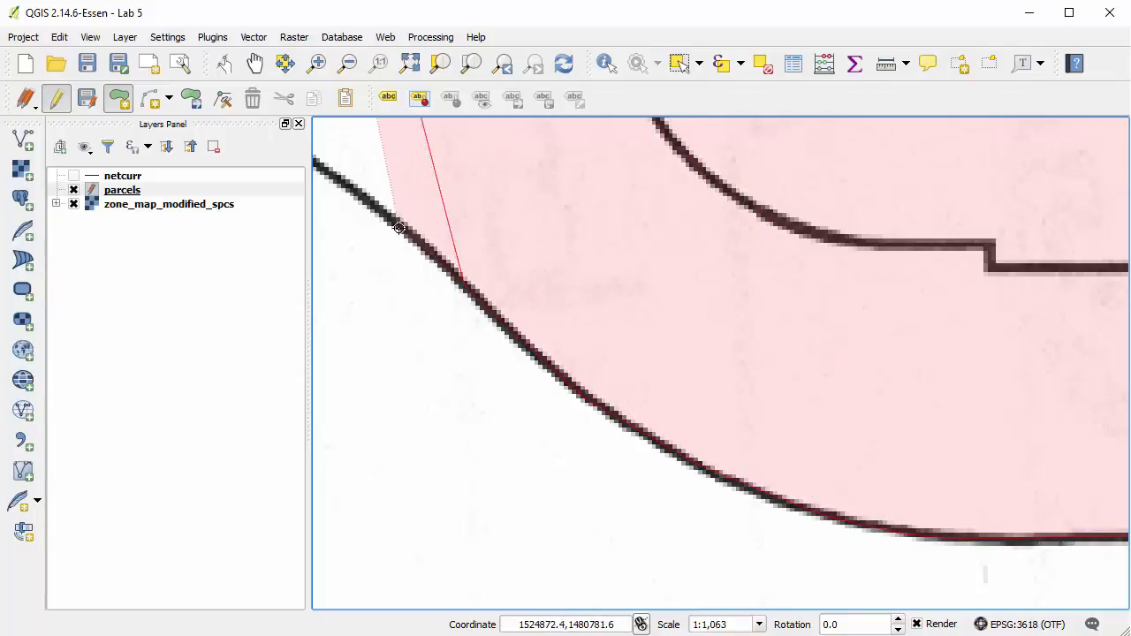
left_click(409, 233)
left_click(329, 170)
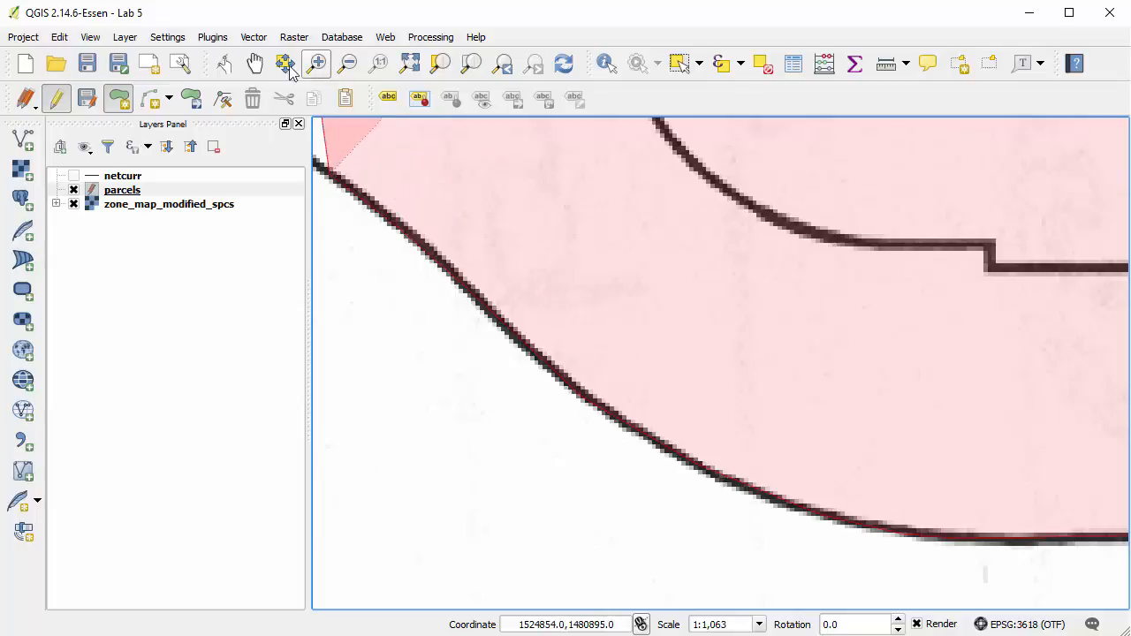
Carry the SU-1 outline around the southwest corner and up the bend of the lower west side.
left_click(256, 65)
left_click_drag(323, 153, 831, 596)
left_click_drag(803, 525, 757, 333)
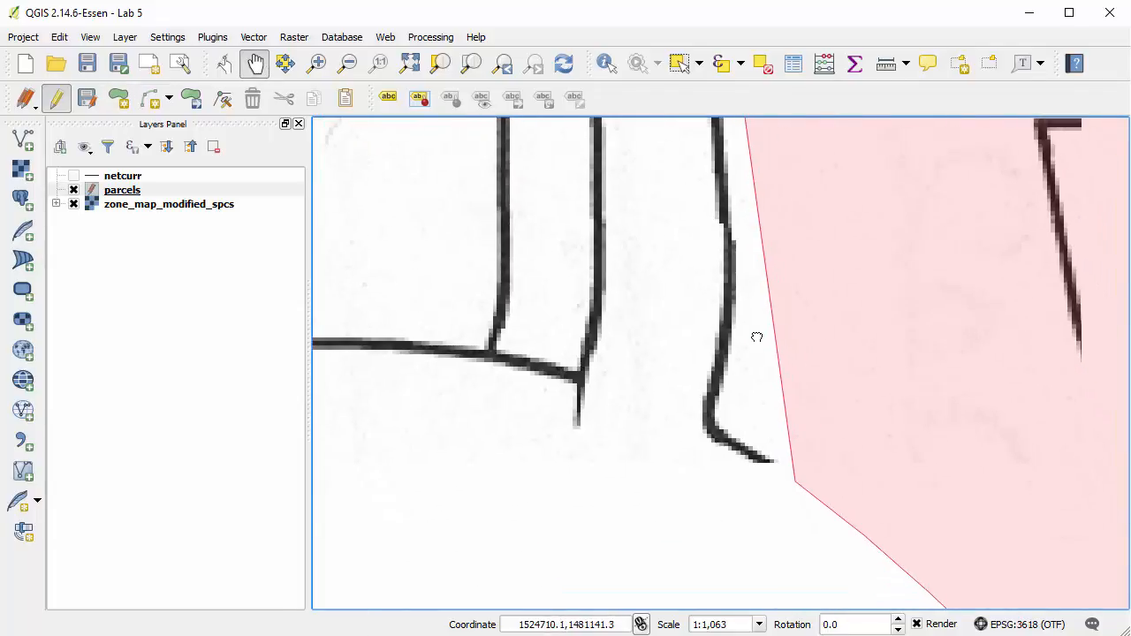
left_click(119, 97)
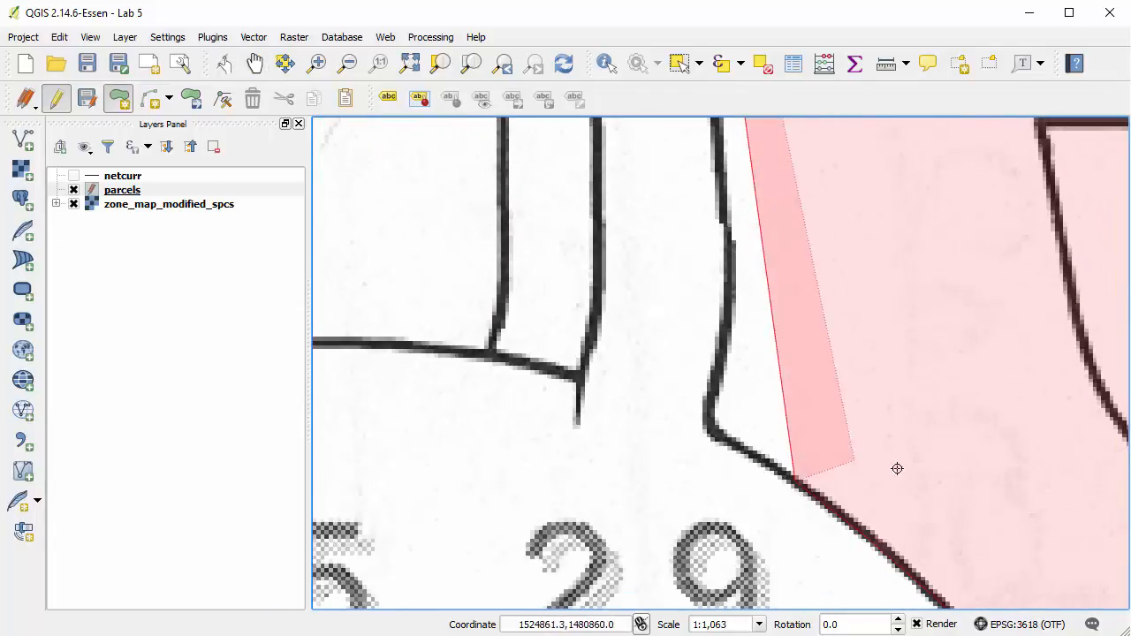
left_click(739, 440)
left_click(708, 428)
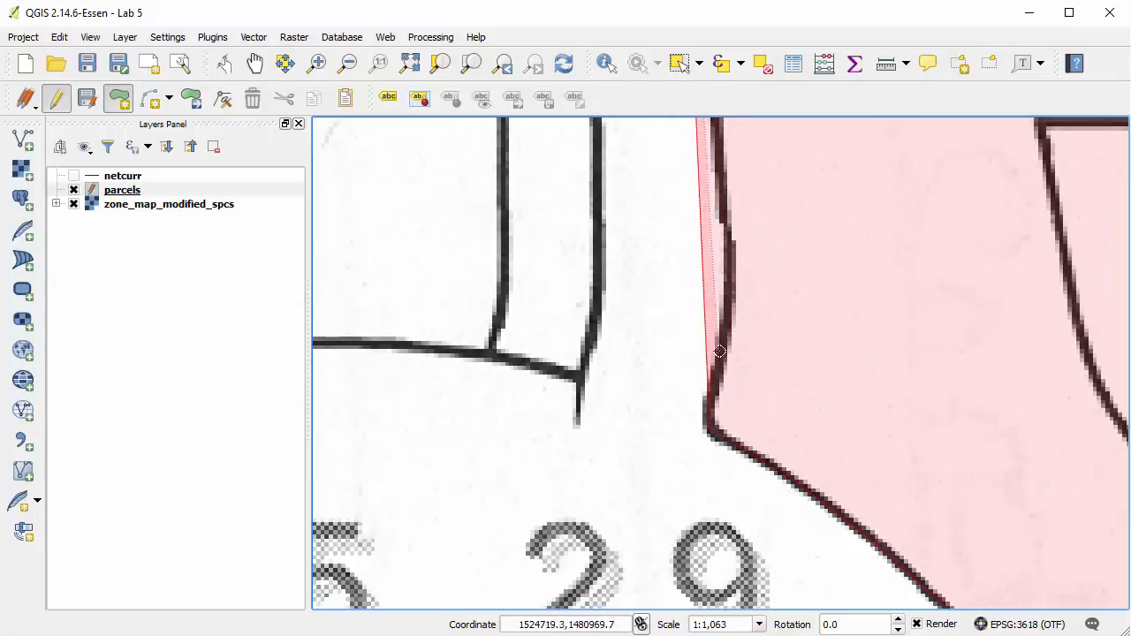
left_click(731, 254)
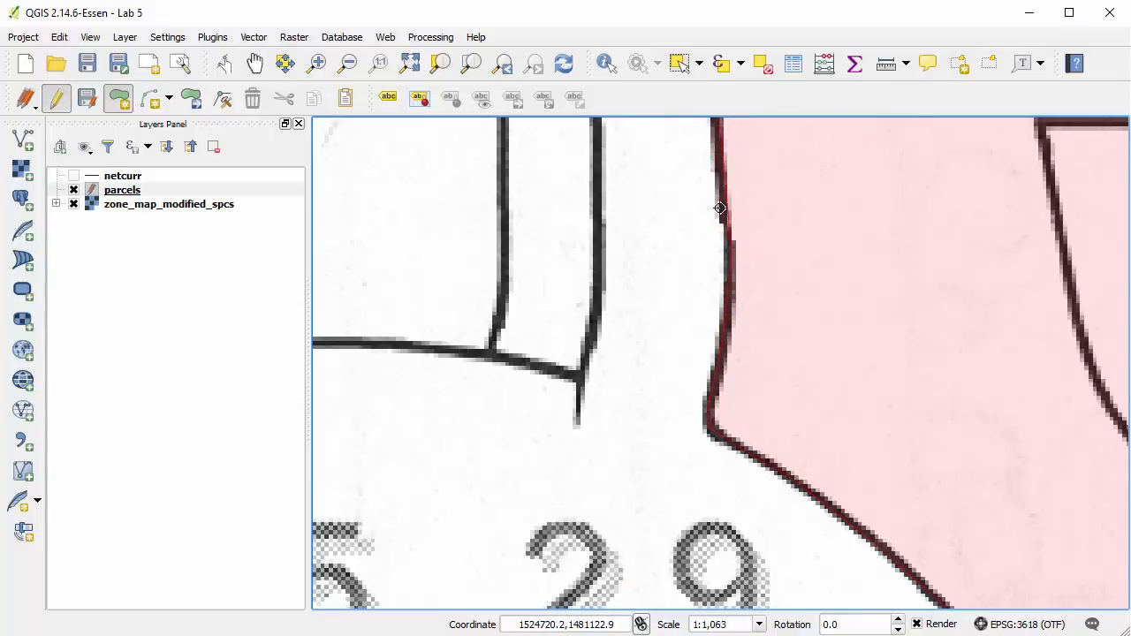
Continue the SU-1 outline north along the west side and around the small rectangular notch with its rounded corners.
left_click(254, 63)
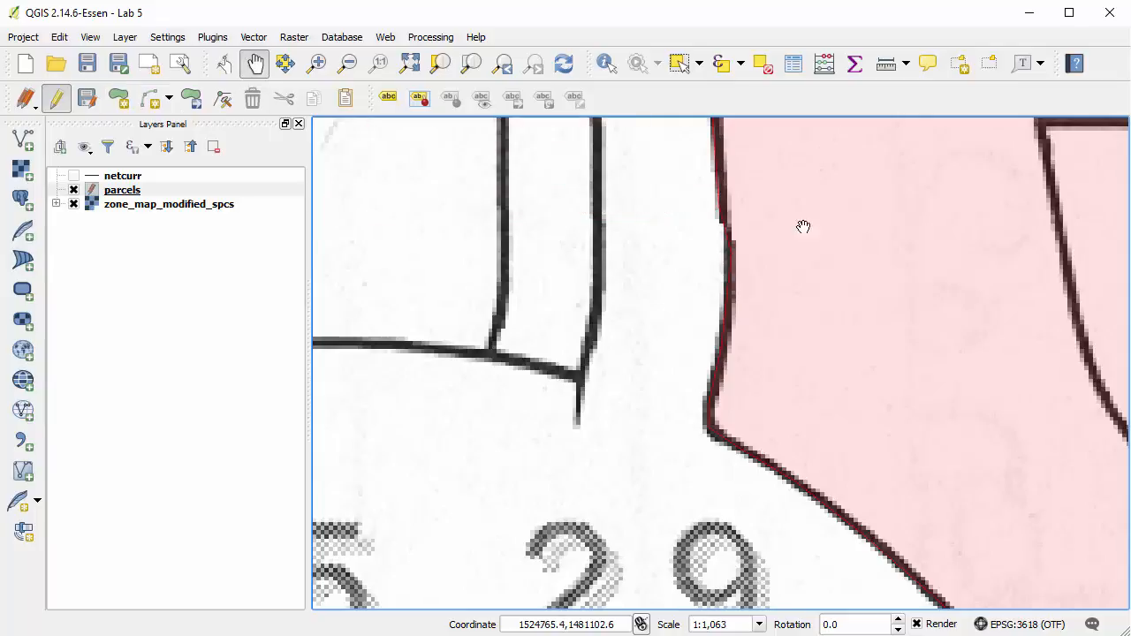
left_click_drag(802, 227, 815, 522)
left_click_drag(795, 306, 792, 446)
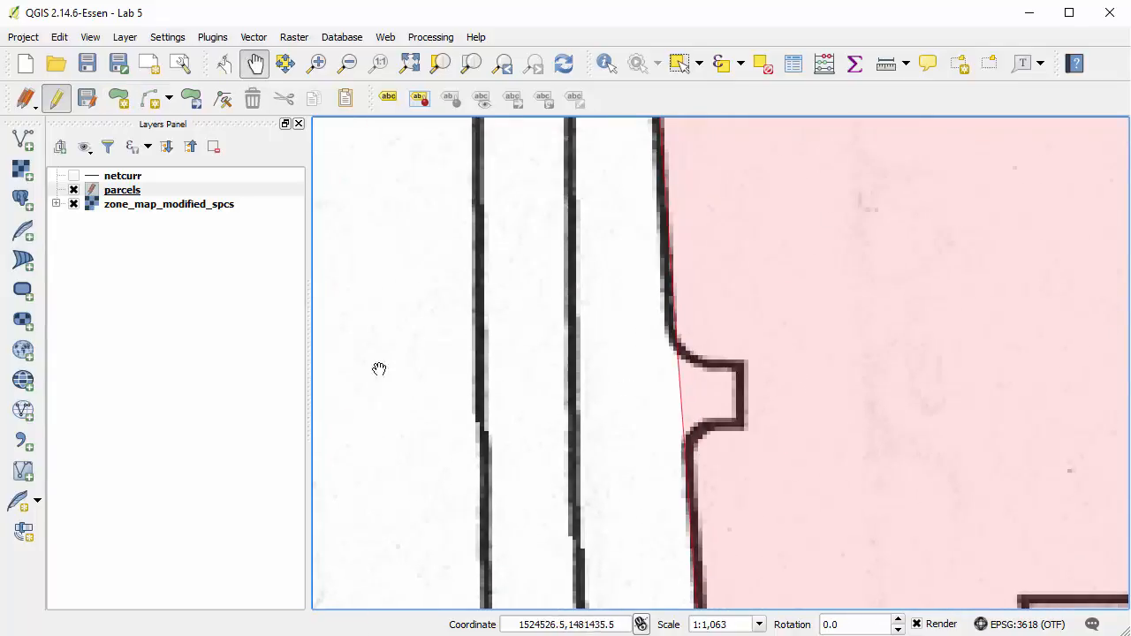
left_click(119, 97)
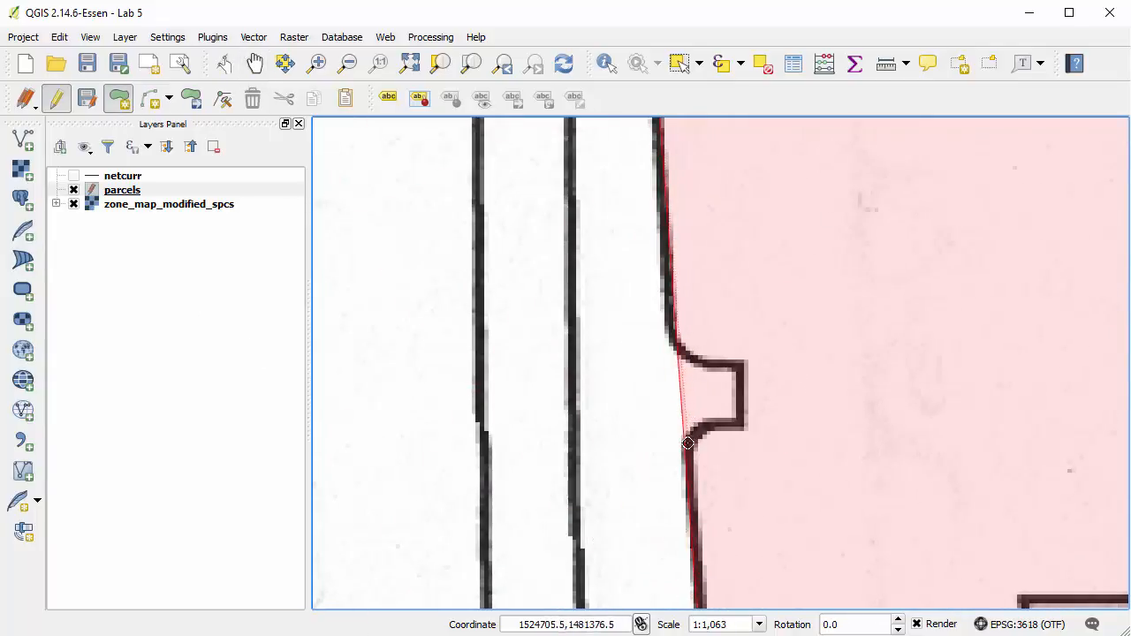
left_click(693, 433)
left_click(740, 426)
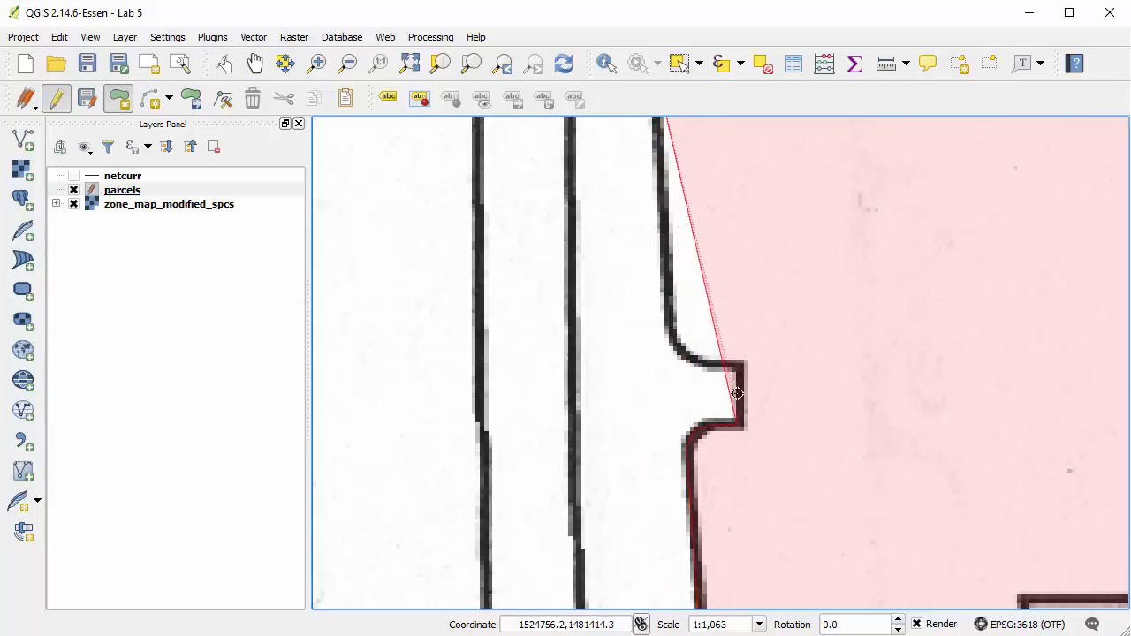
left_click(738, 364)
left_click(699, 361)
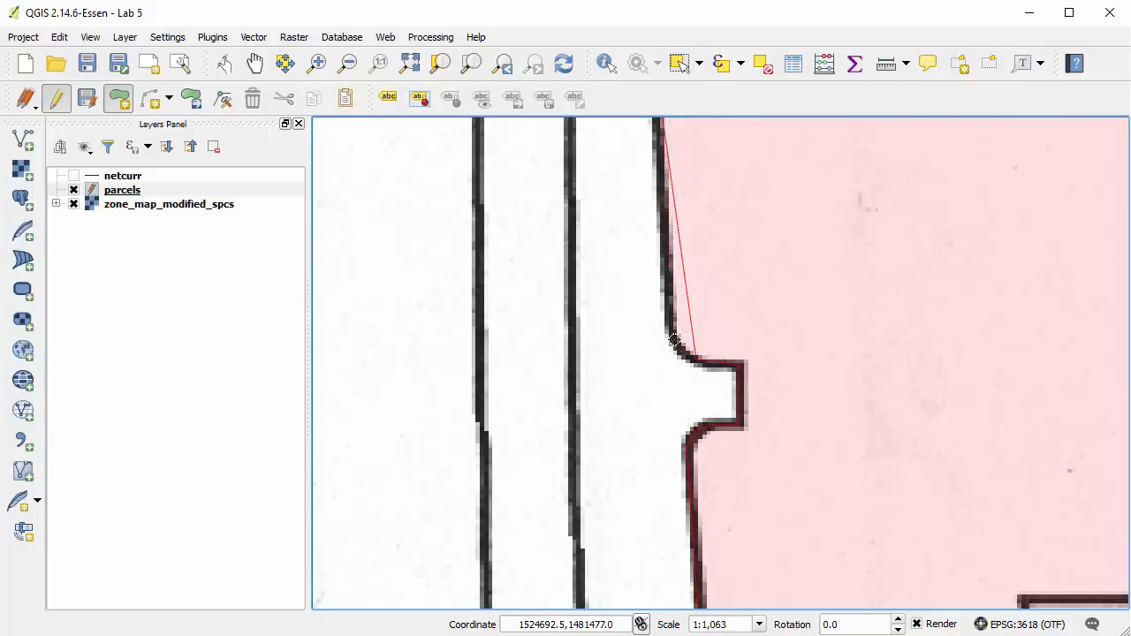
left_click(677, 343)
left_click(666, 321)
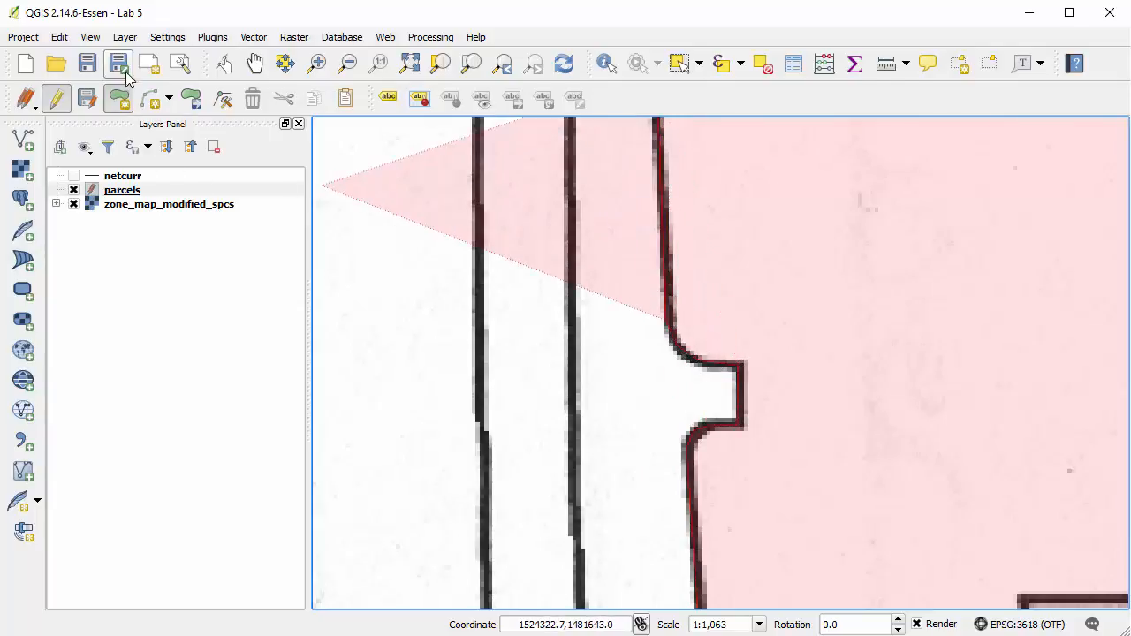
Finish the SU-1 polygon along its upper west side and assign it id 1 and zonecode SU-1.
left_click(255, 63)
left_click_drag(695, 189, 692, 329)
left_click(118, 98)
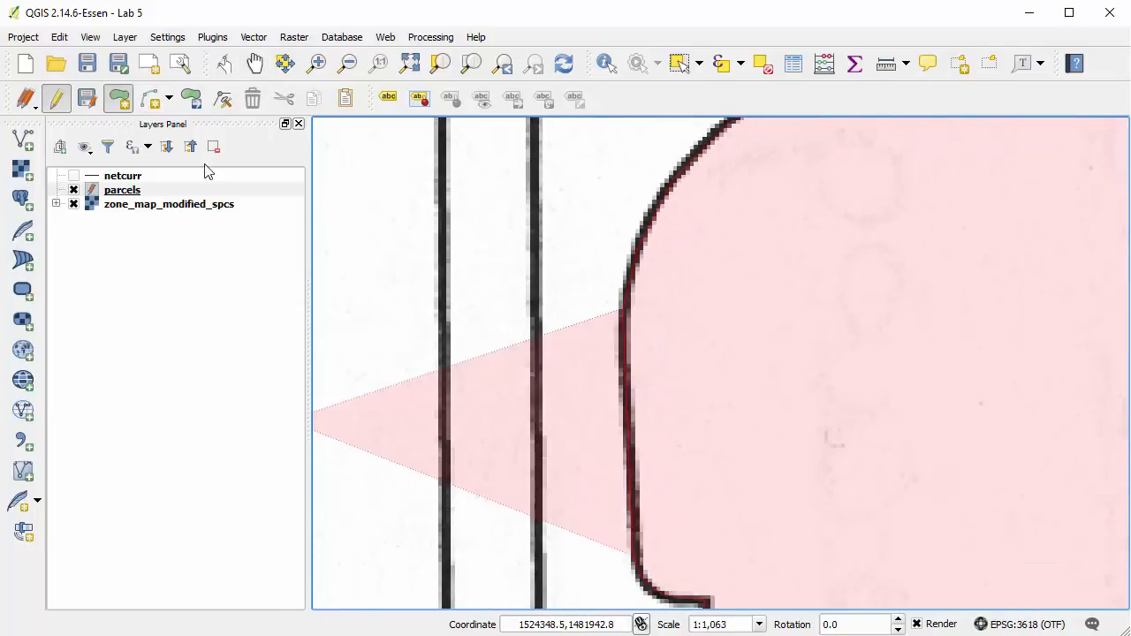
right_click(668, 358)
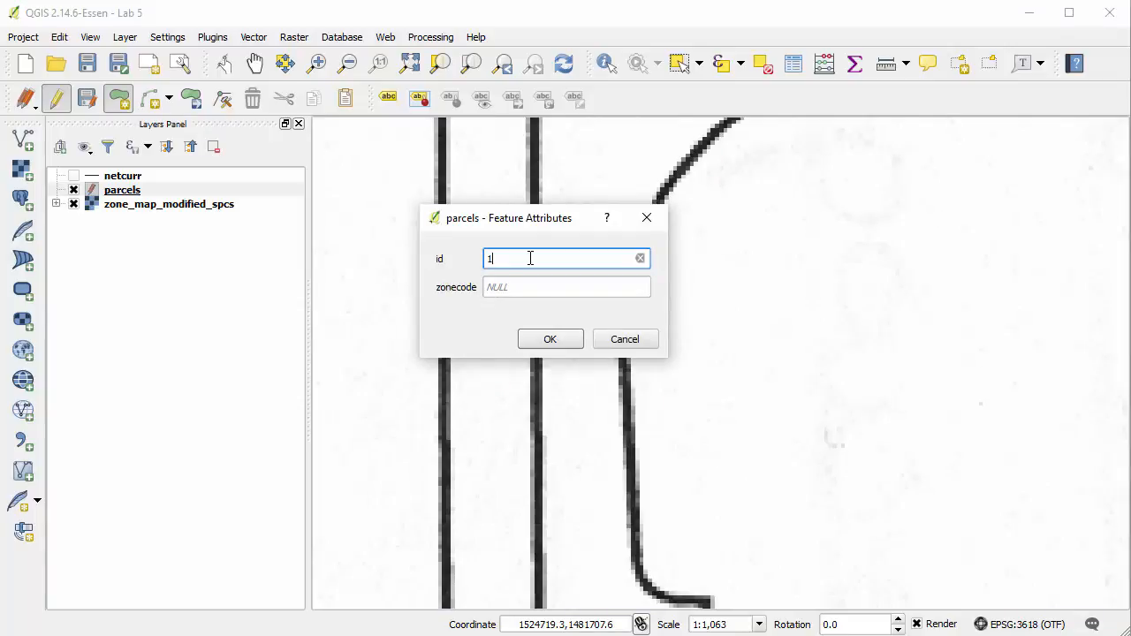
type("1")
key("Tab")
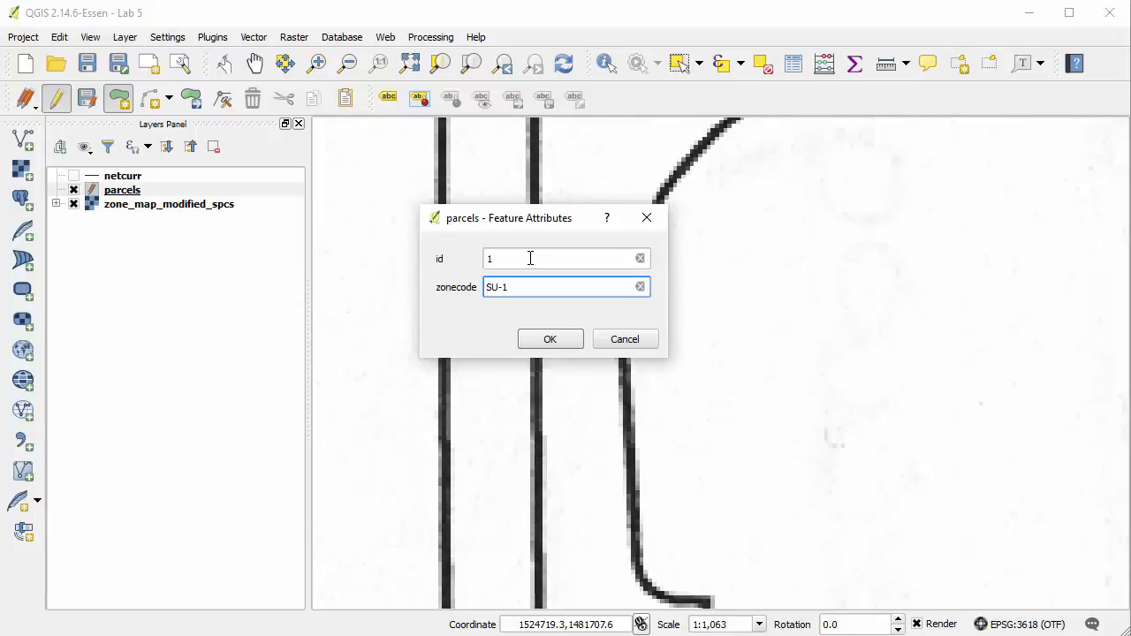
left_click(558, 340)
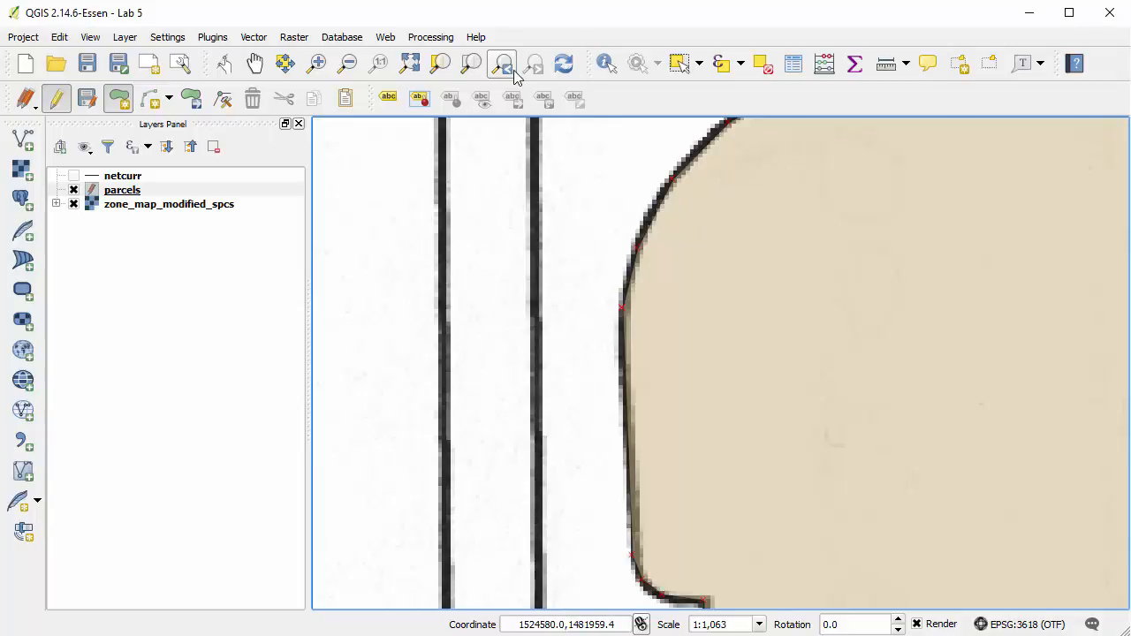
Display the Advanced Digitizing toolbar.
left_click(409, 63)
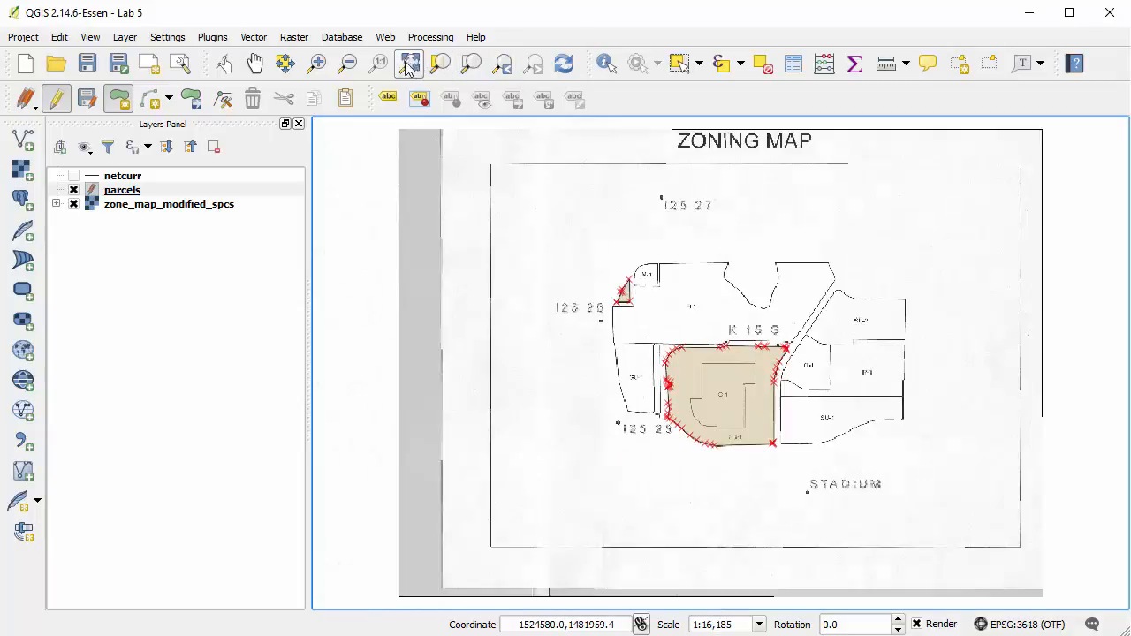
left_click(322, 66)
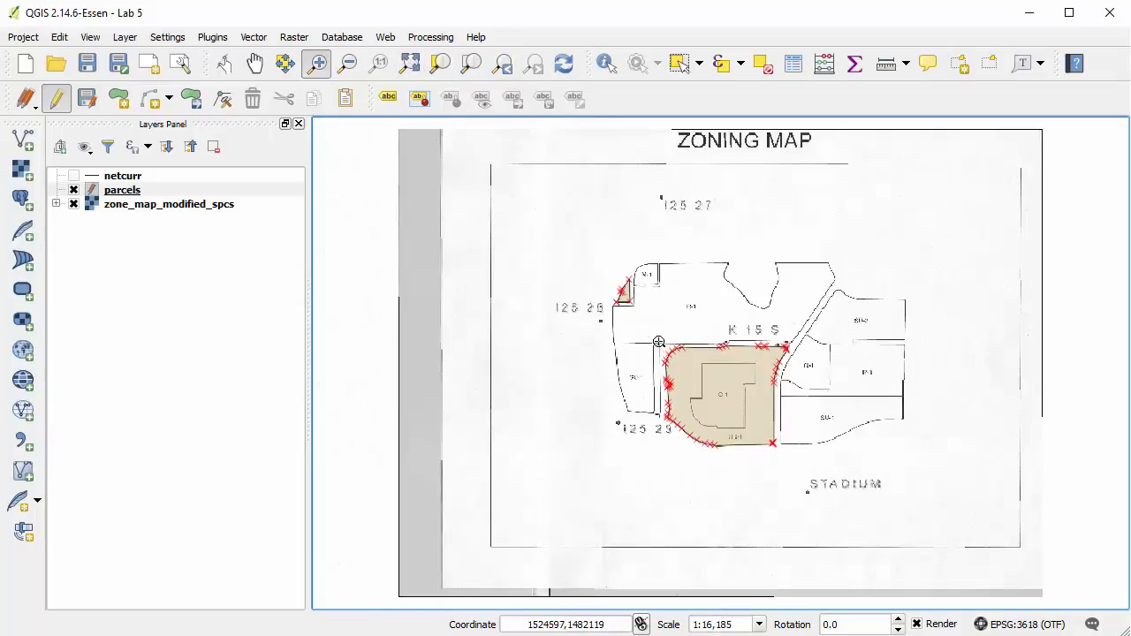
left_click_drag(658, 345, 799, 464)
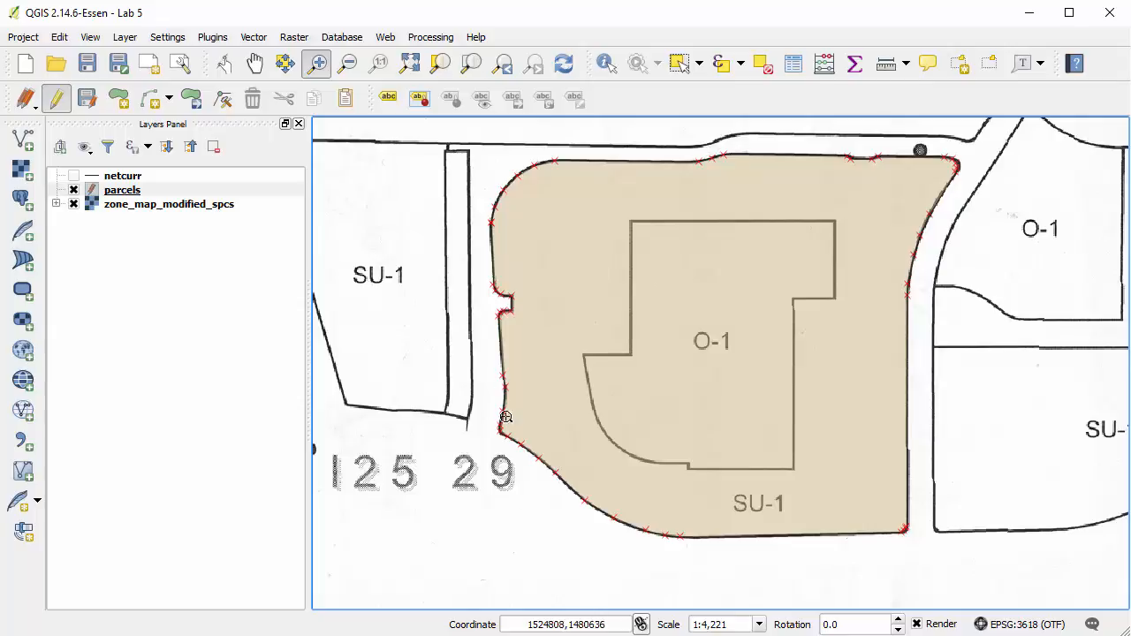
left_click(91, 36)
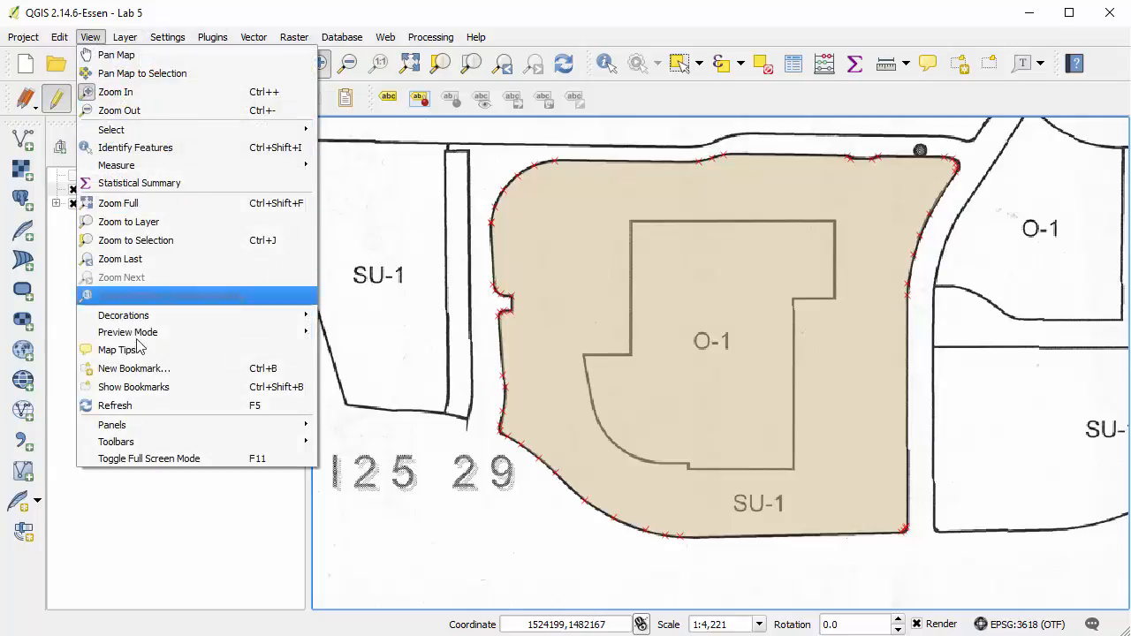
mouse_move(225, 445)
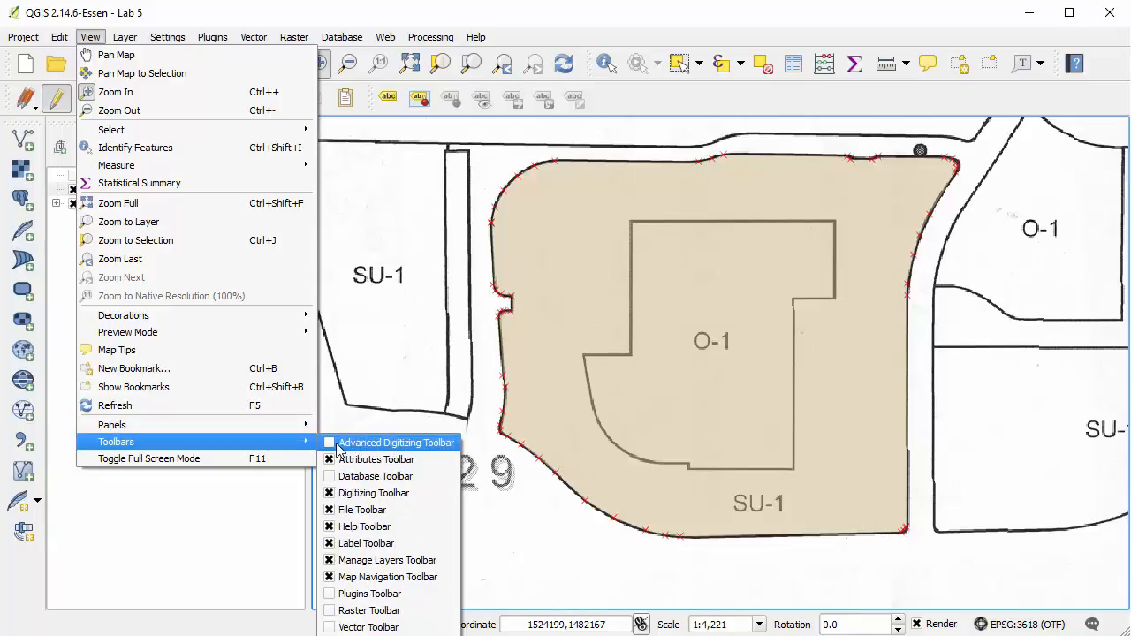
left_click(389, 442)
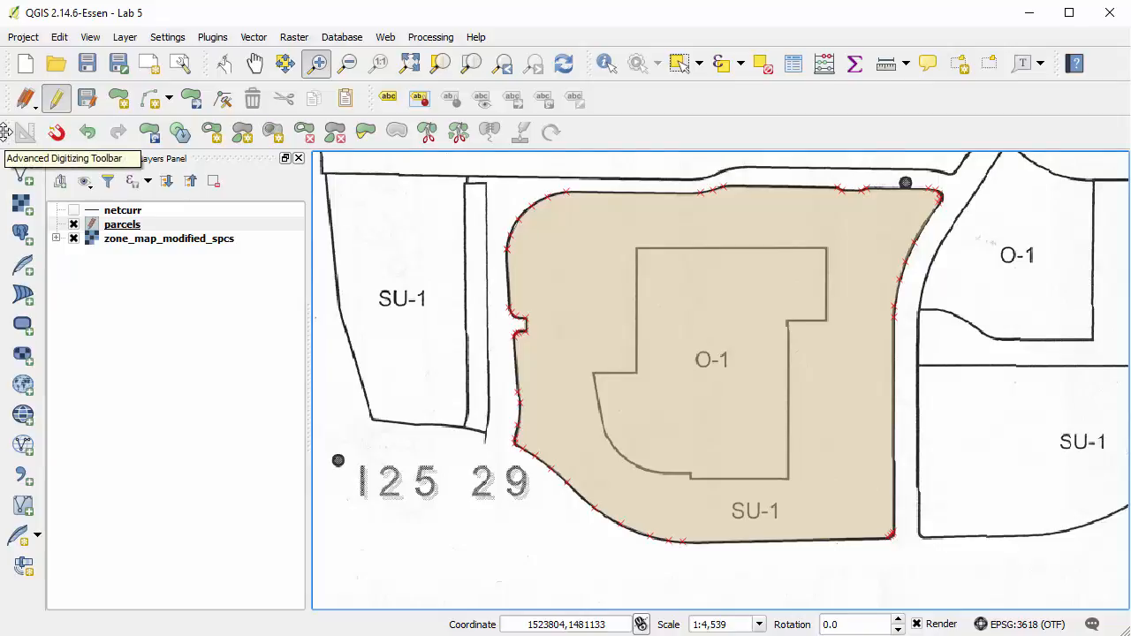
left_click_drag(4, 131, 81, 133)
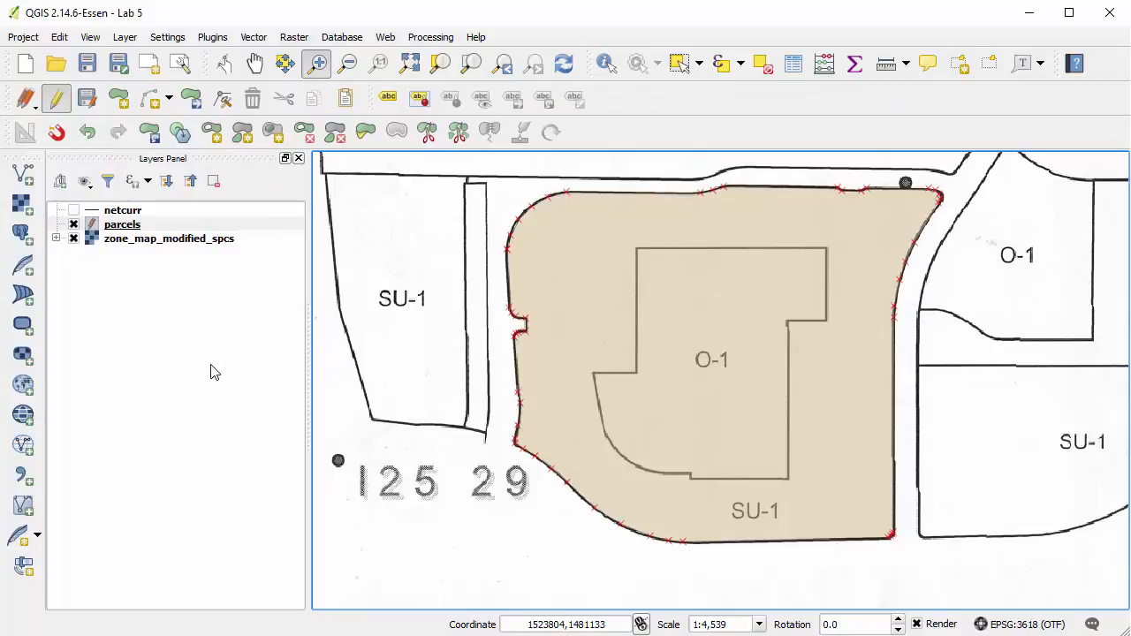
Start an Add Ring outline inside the SU-1 polygon, tracing O-1's north edge, upper east side and the inward step below it.
left_click(209, 137)
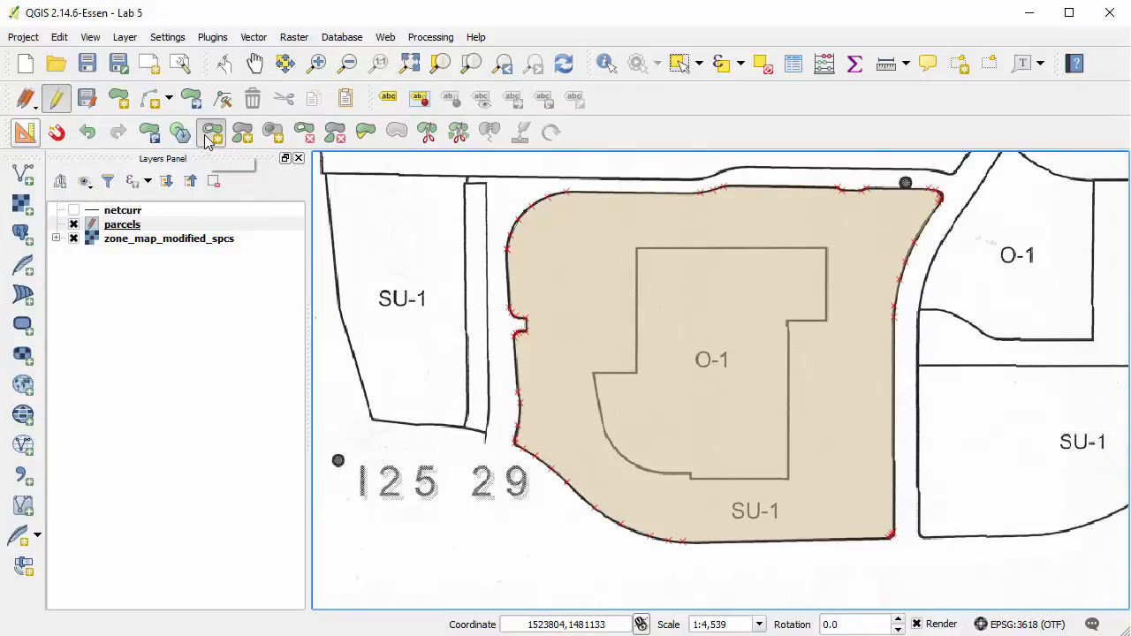
left_click(316, 62)
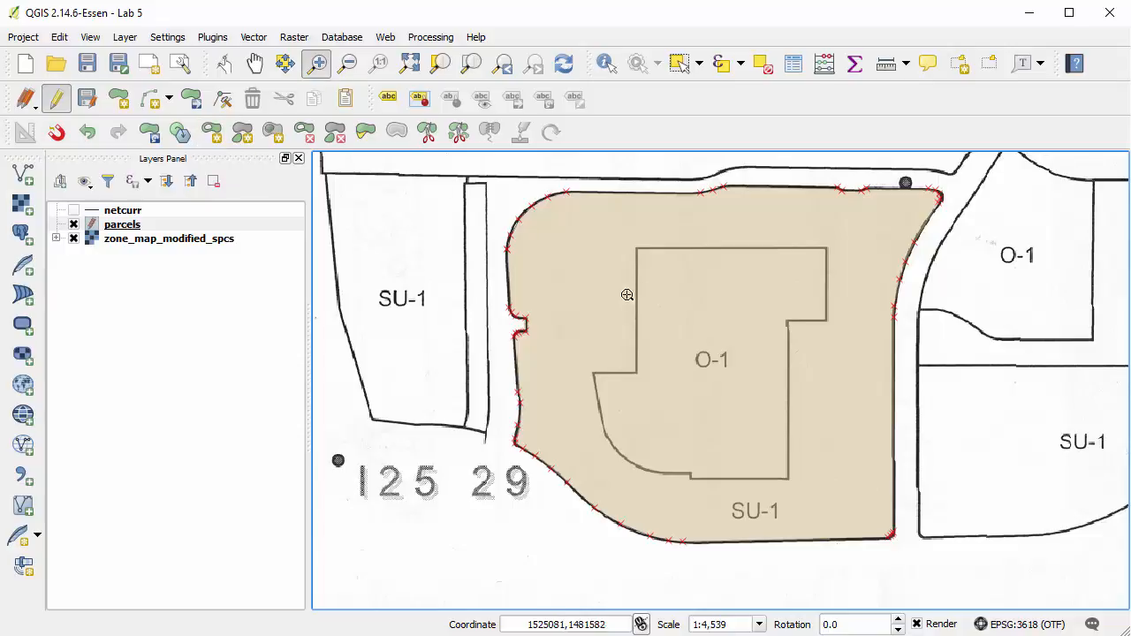
left_click_drag(624, 231, 861, 377)
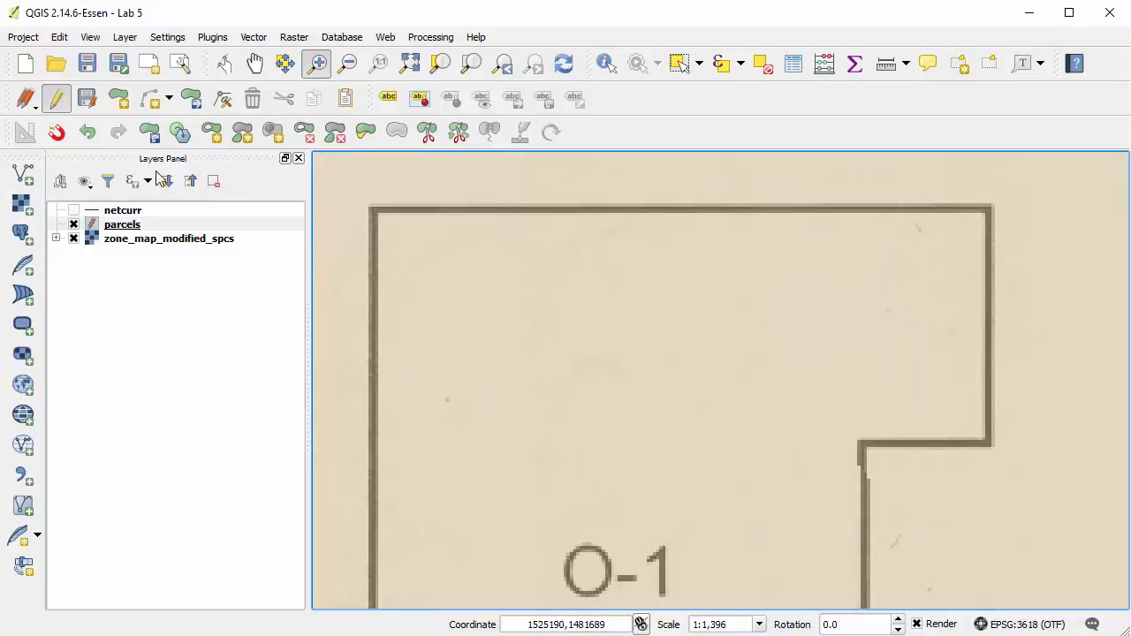
left_click(212, 140)
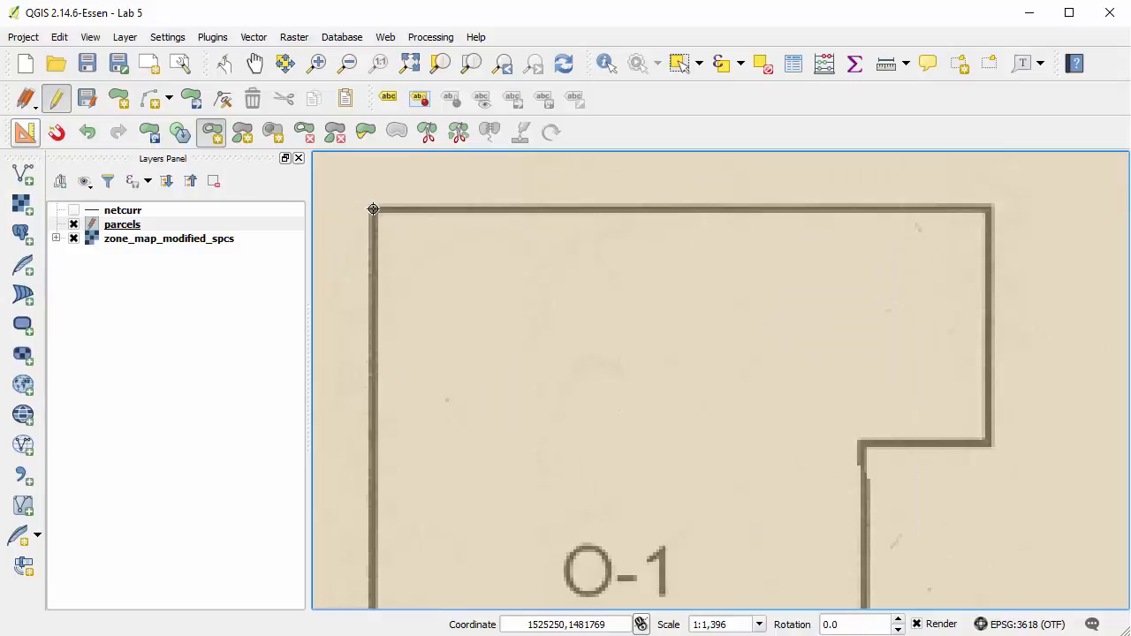
left_click(988, 209)
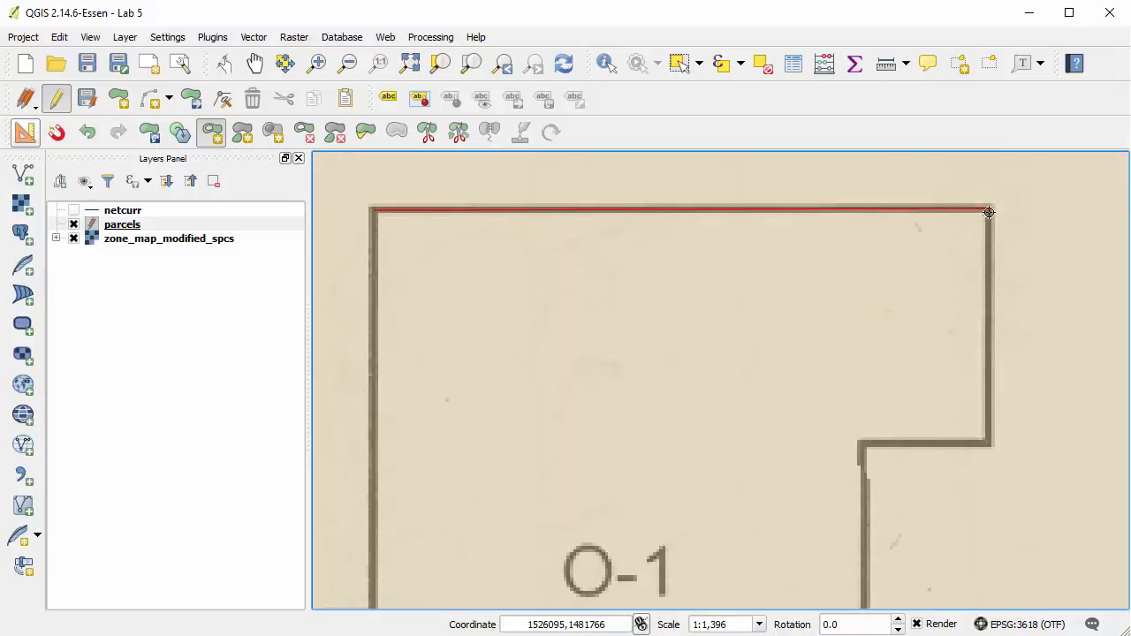
left_click(990, 441)
left_click(863, 444)
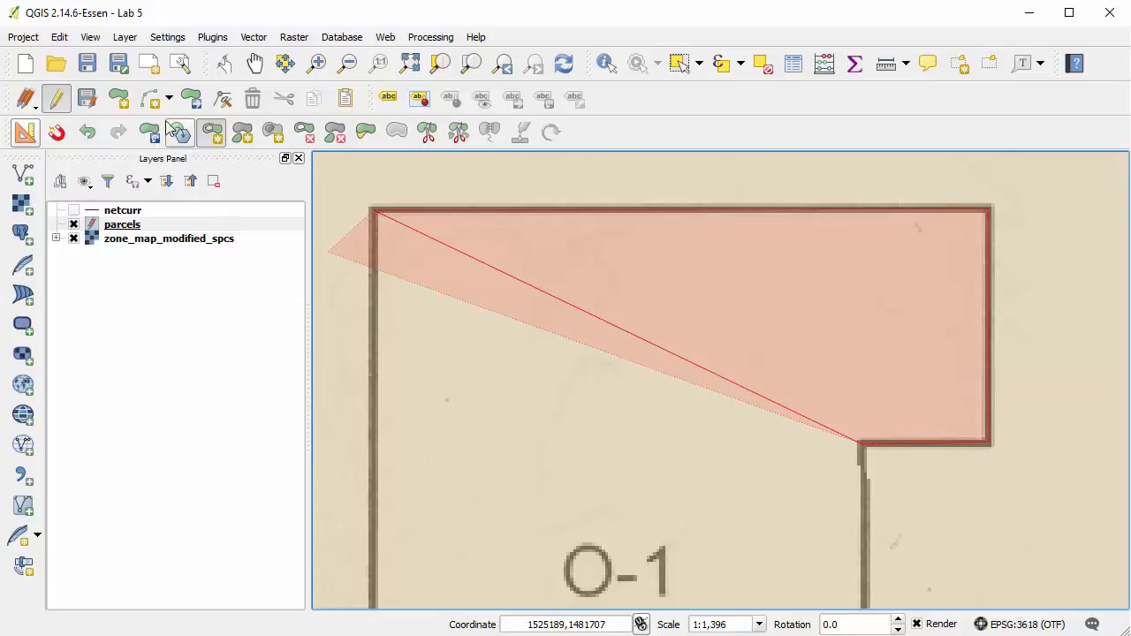
Continue the ring down O-1's long east side, west along its south edge and up the small step.
left_click(254, 63)
left_click_drag(649, 492, 707, 212)
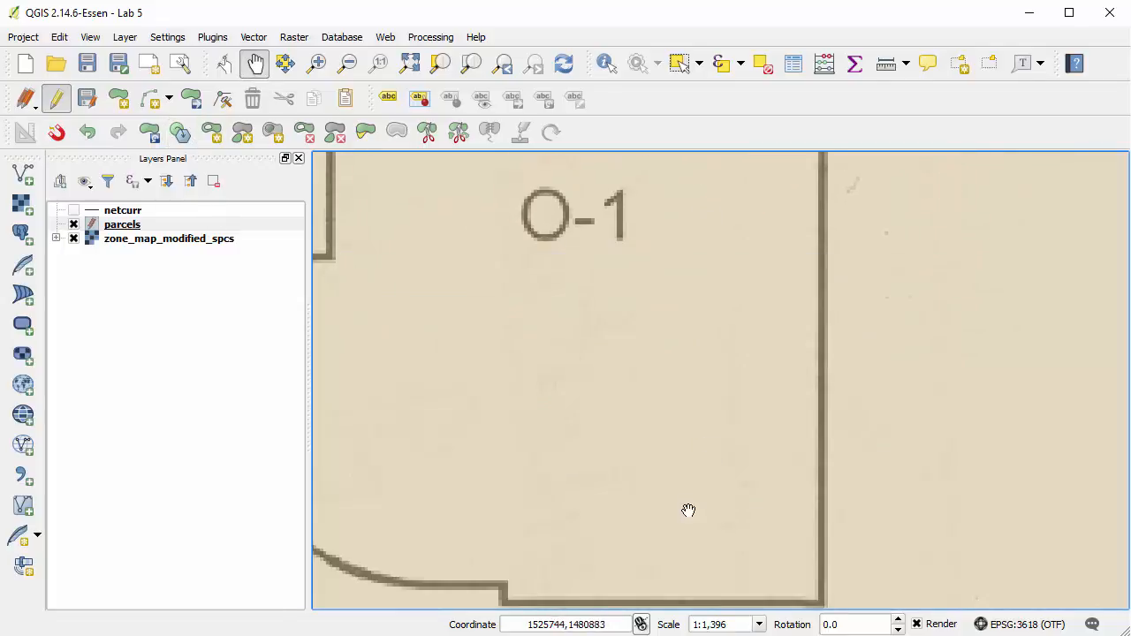
left_click_drag(687, 513, 894, 448)
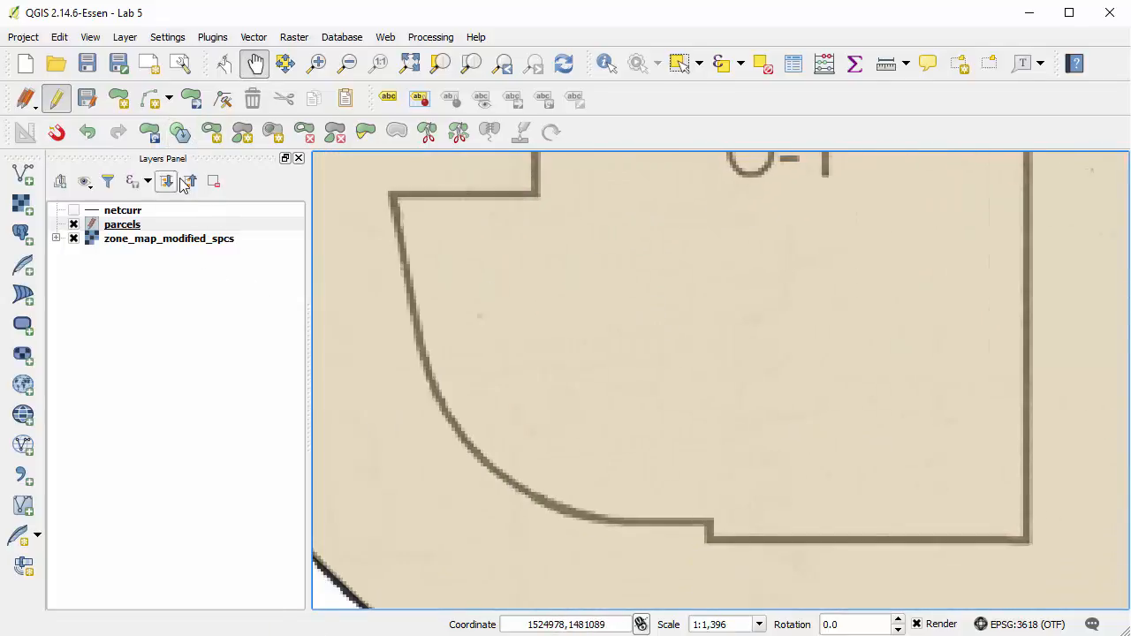
left_click(212, 136)
left_click(1025, 537)
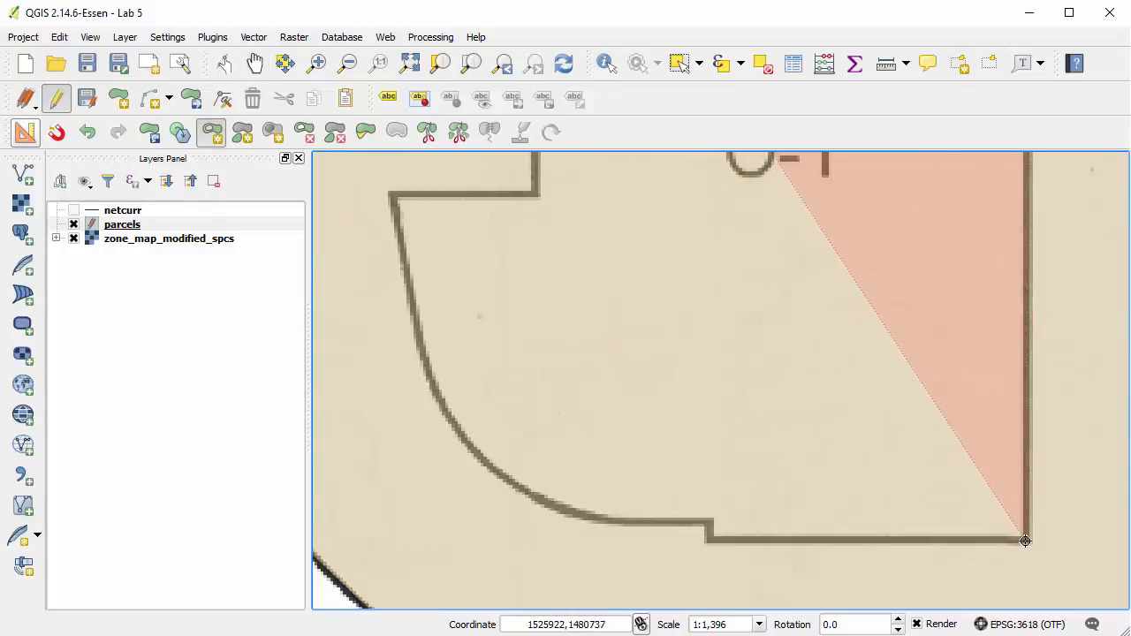
left_click(709, 538)
left_click(710, 521)
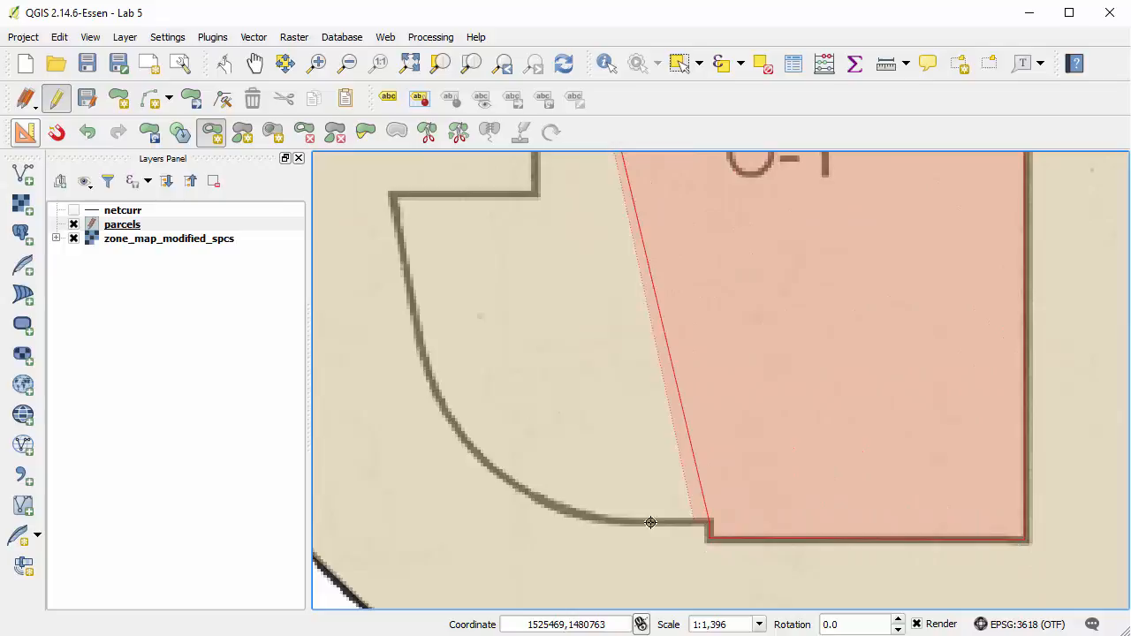
Trace the ring around O-1's curved southwest side to its western corner and east to the inner corner.
left_click(601, 520)
left_click(557, 505)
left_click(517, 483)
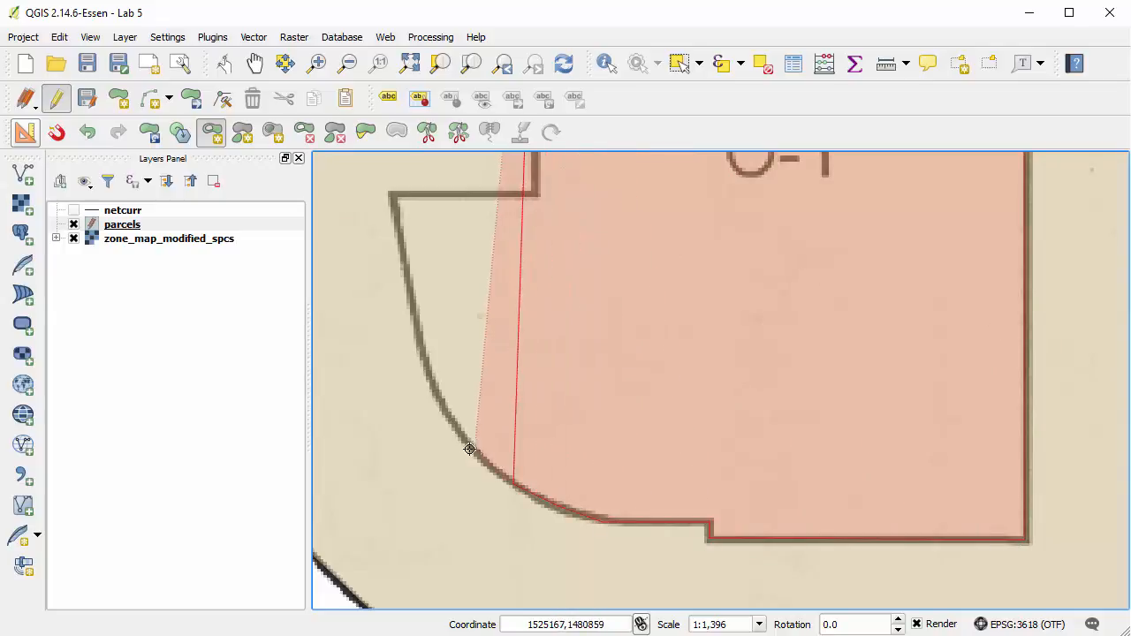
left_click(464, 439)
left_click(431, 378)
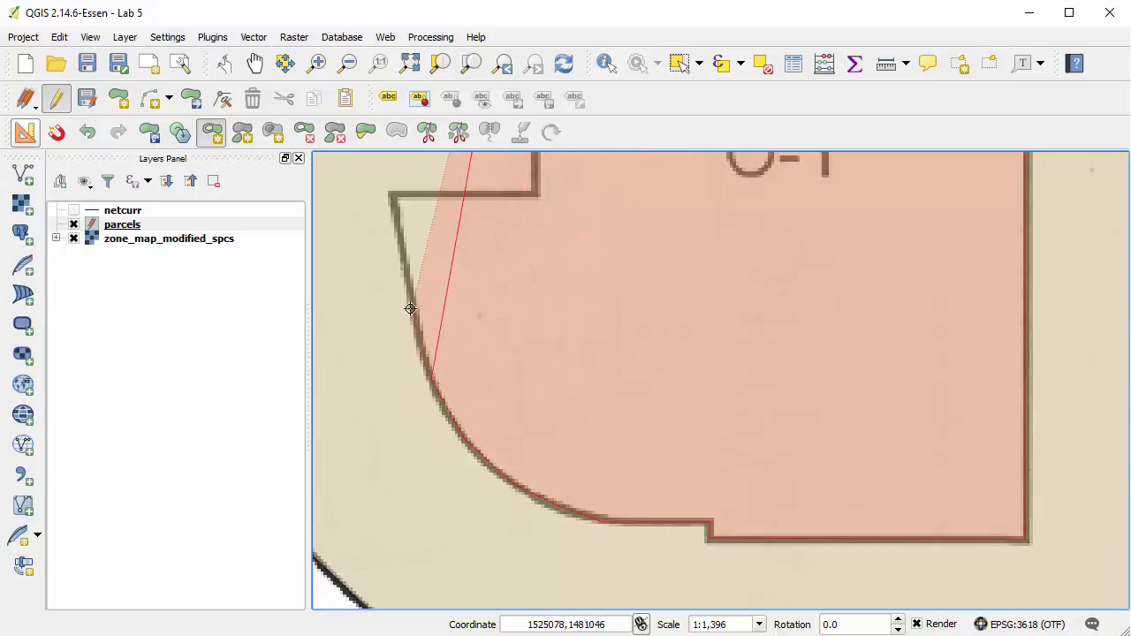
left_click(393, 192)
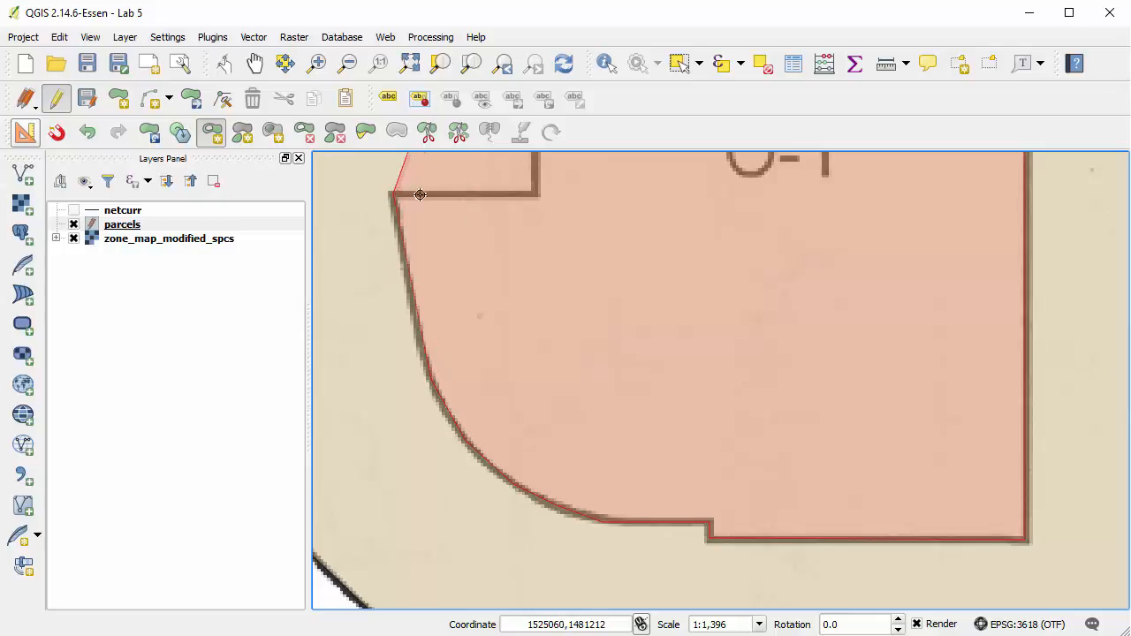
left_click(535, 192)
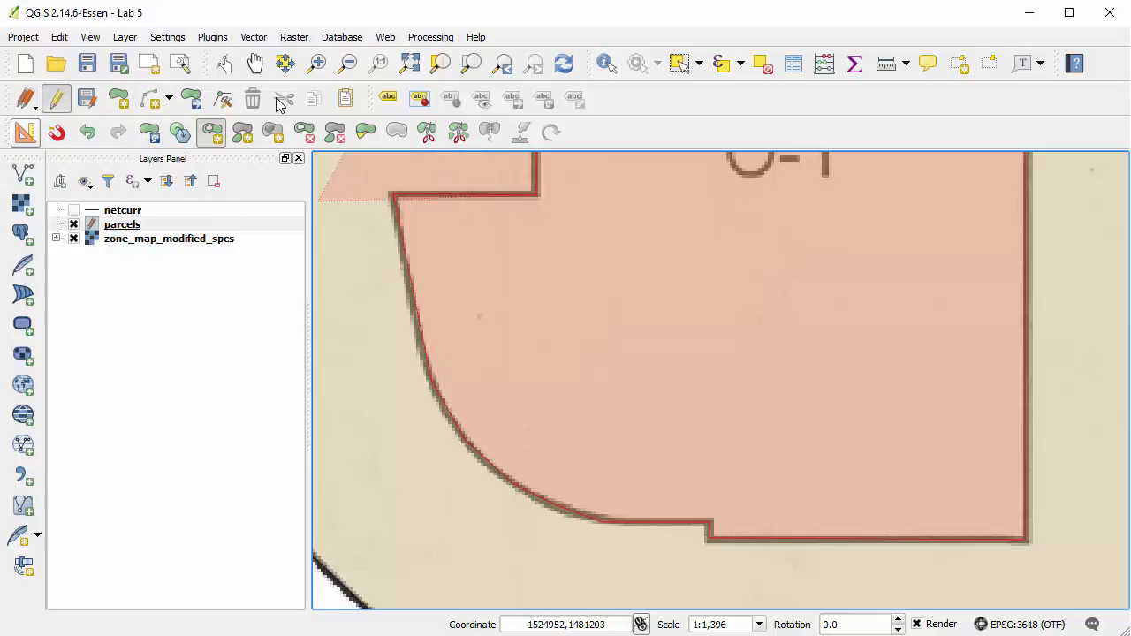
Close the ring along O-1's upper west side to cut the O-1 area out of the SU-1 polygon.
left_click(254, 71)
left_click_drag(636, 225, 636, 607)
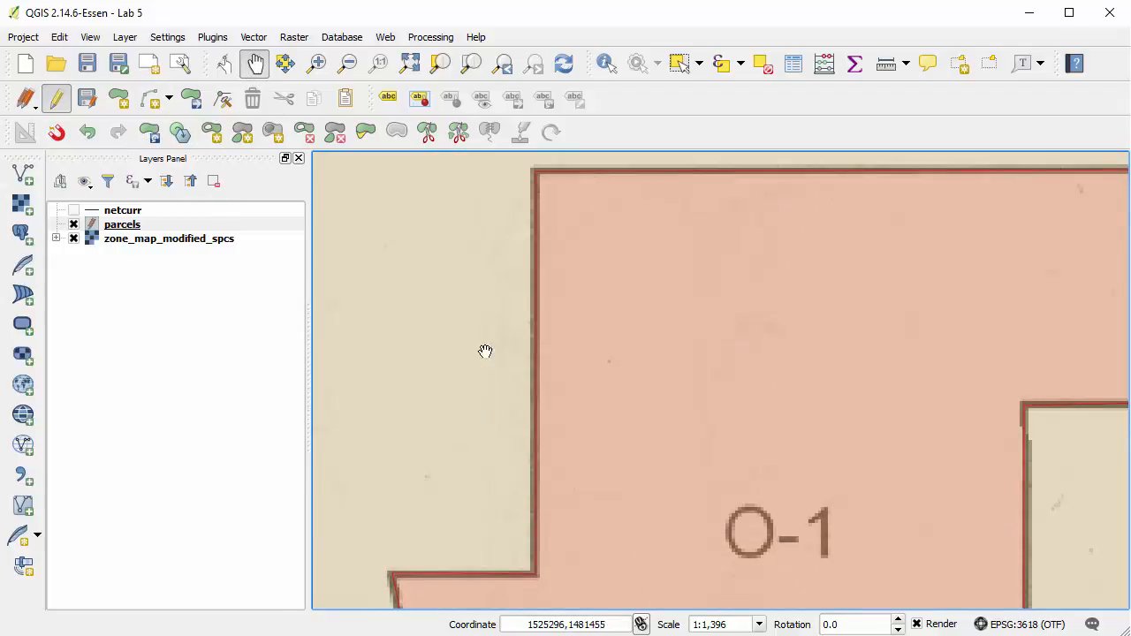
left_click(212, 131)
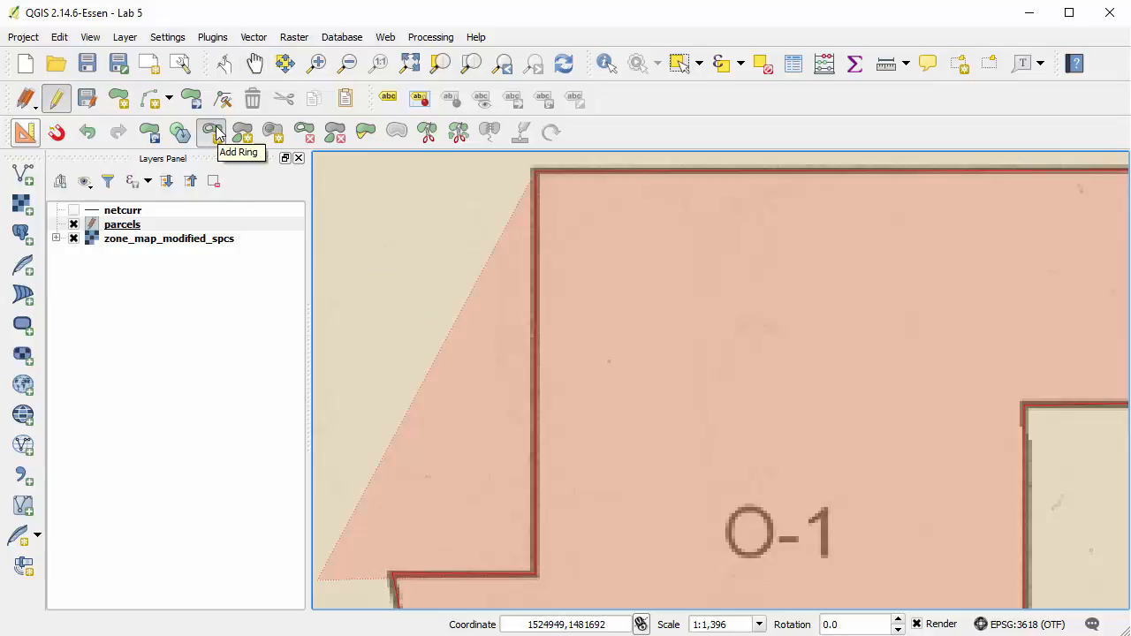
right_click(432, 353)
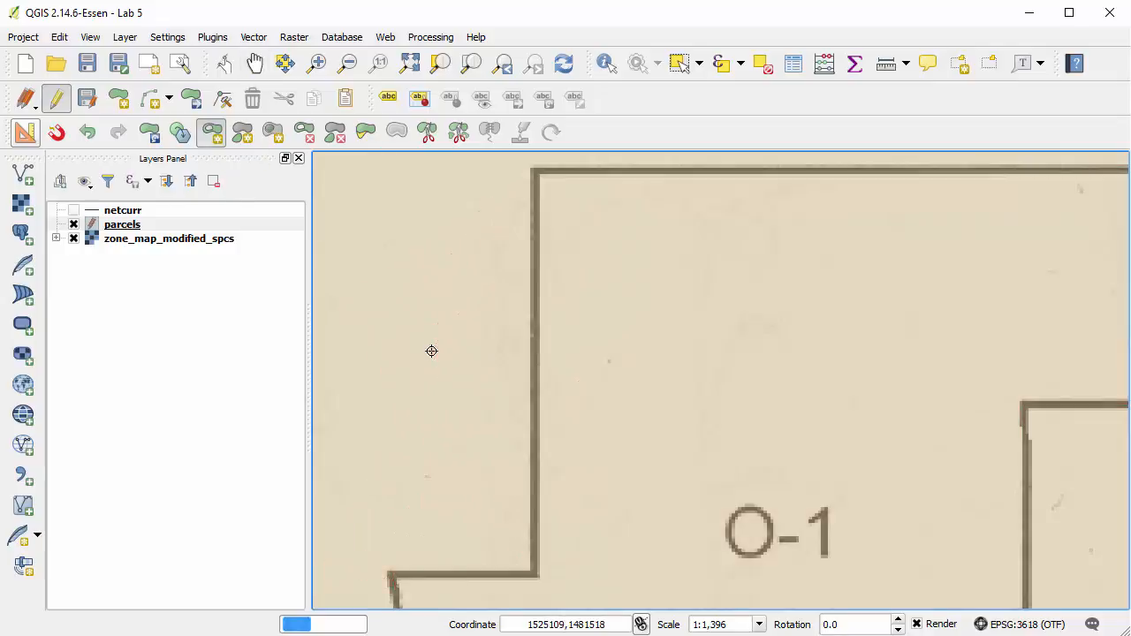
left_click(409, 63)
left_click(316, 62)
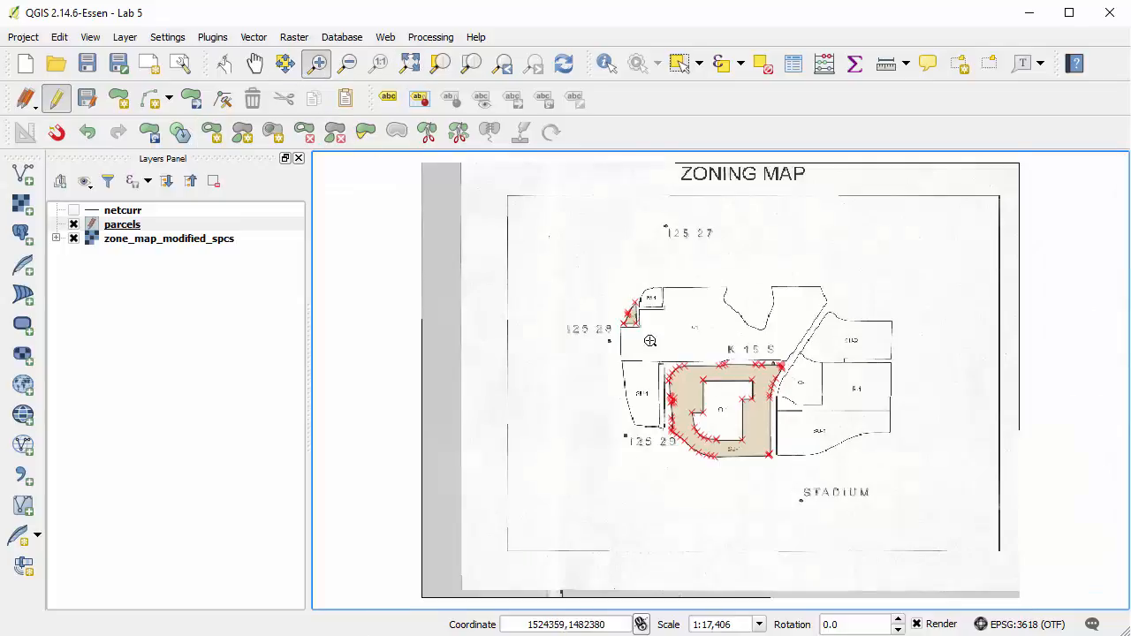
Enable the Digitizing Tools plugin and place its toolbar in a row of its own below the existing editing tools.
left_click_drag(649, 339, 830, 484)
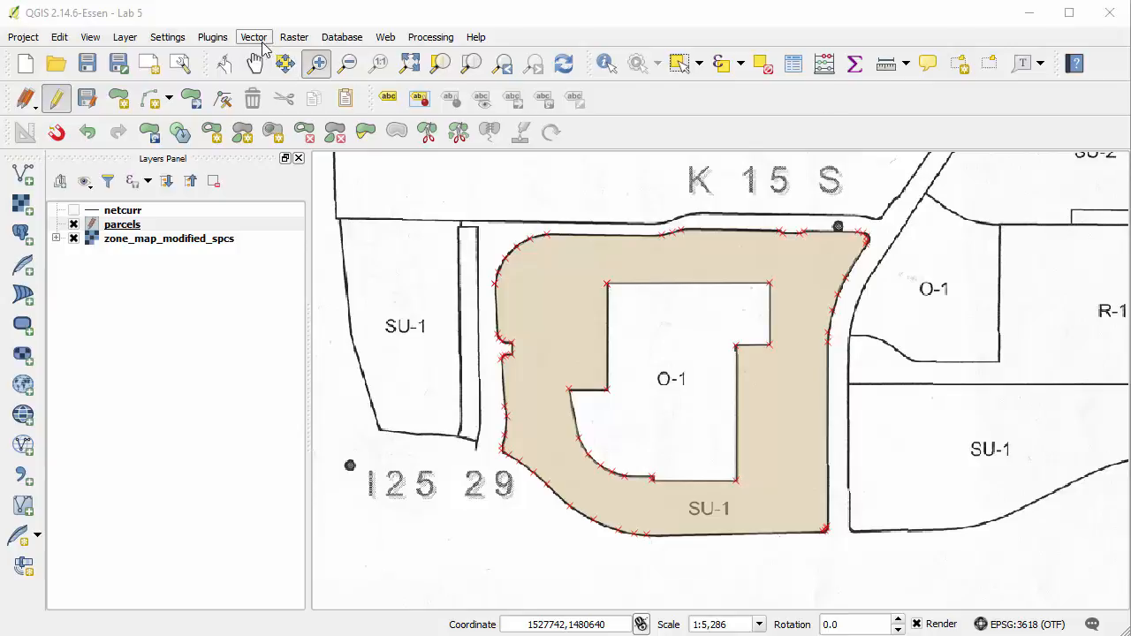
left_click(221, 37)
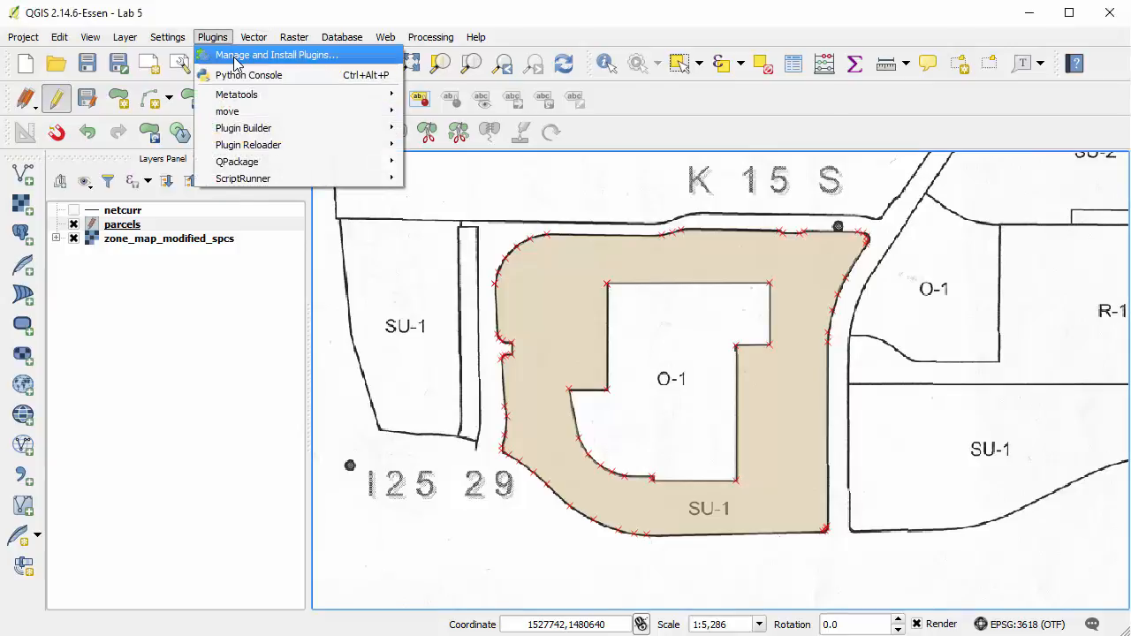
left_click(236, 56)
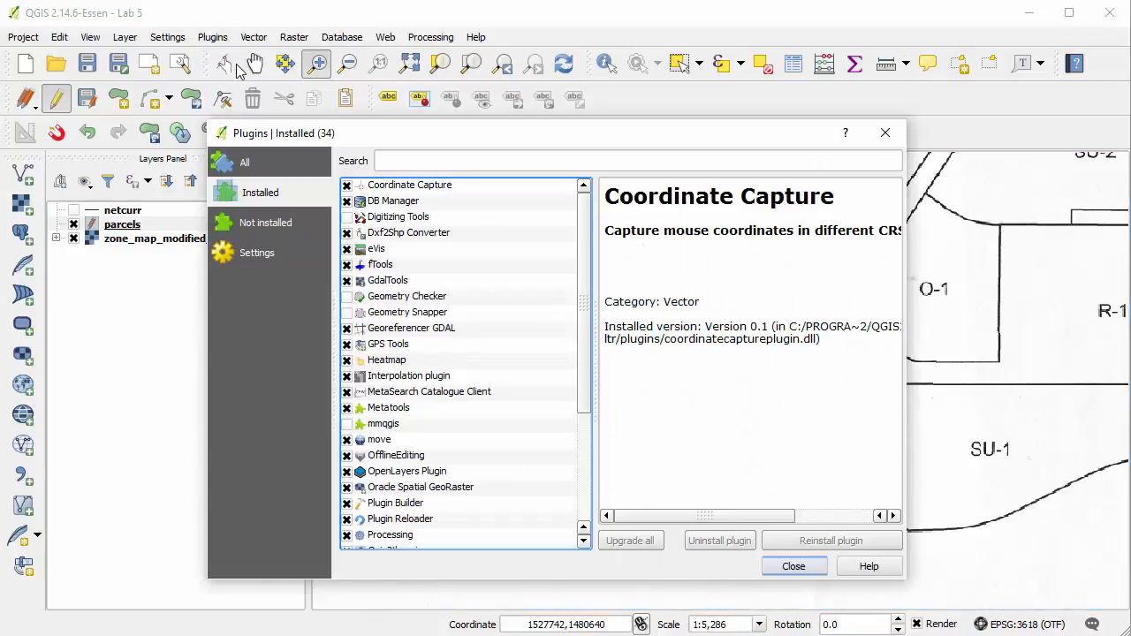
left_click(269, 174)
left_click(429, 159)
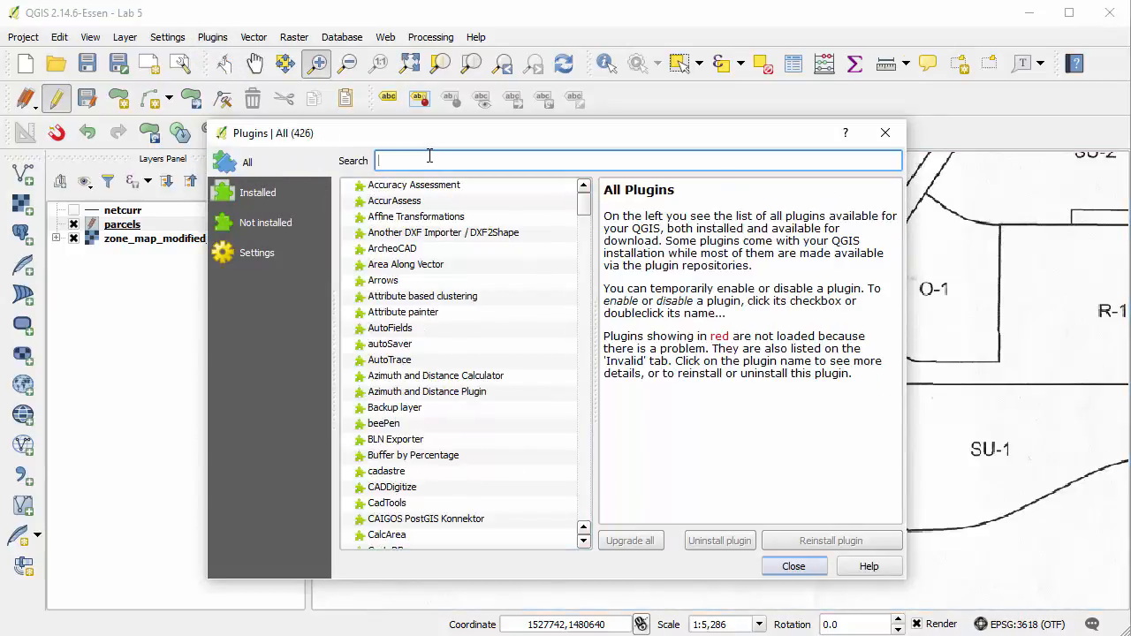
type("Digit")
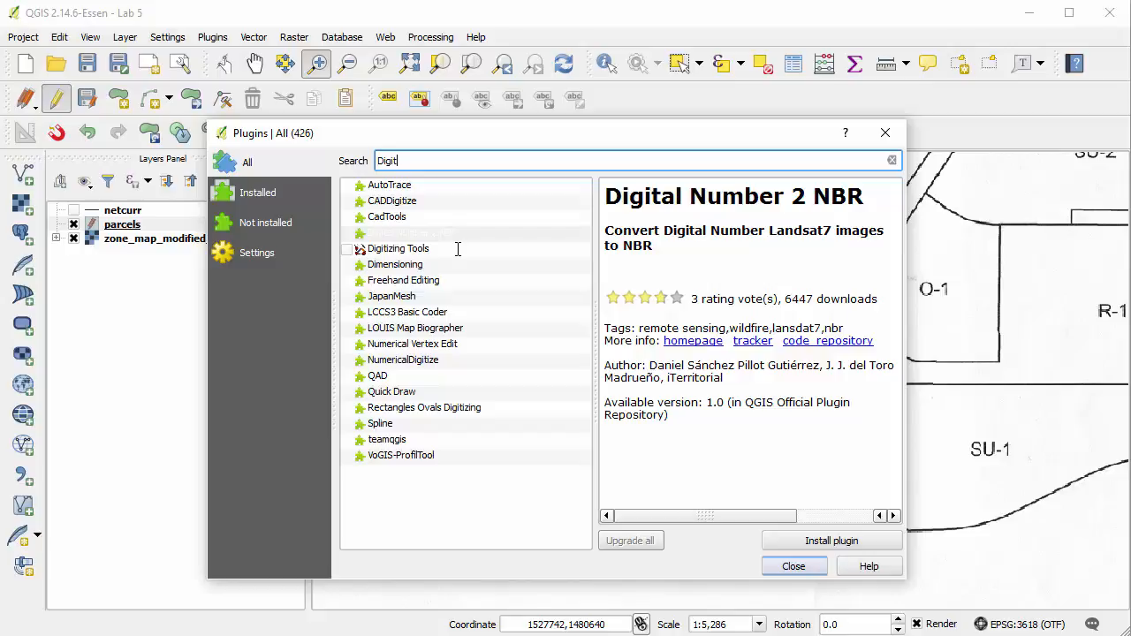
type("izing Tool")
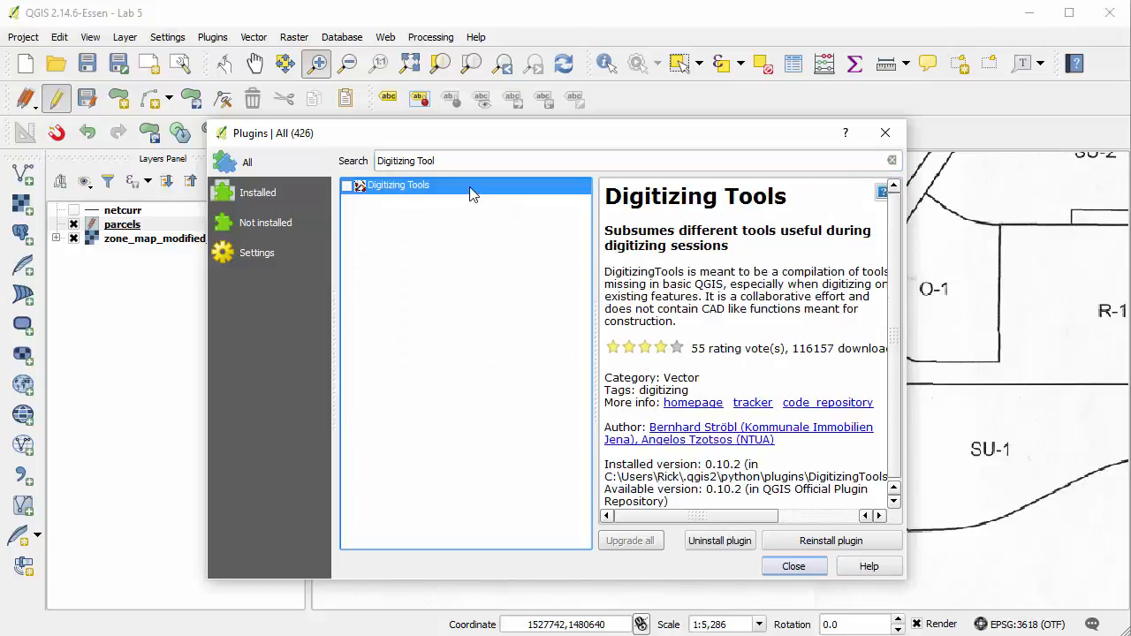
left_click(347, 185)
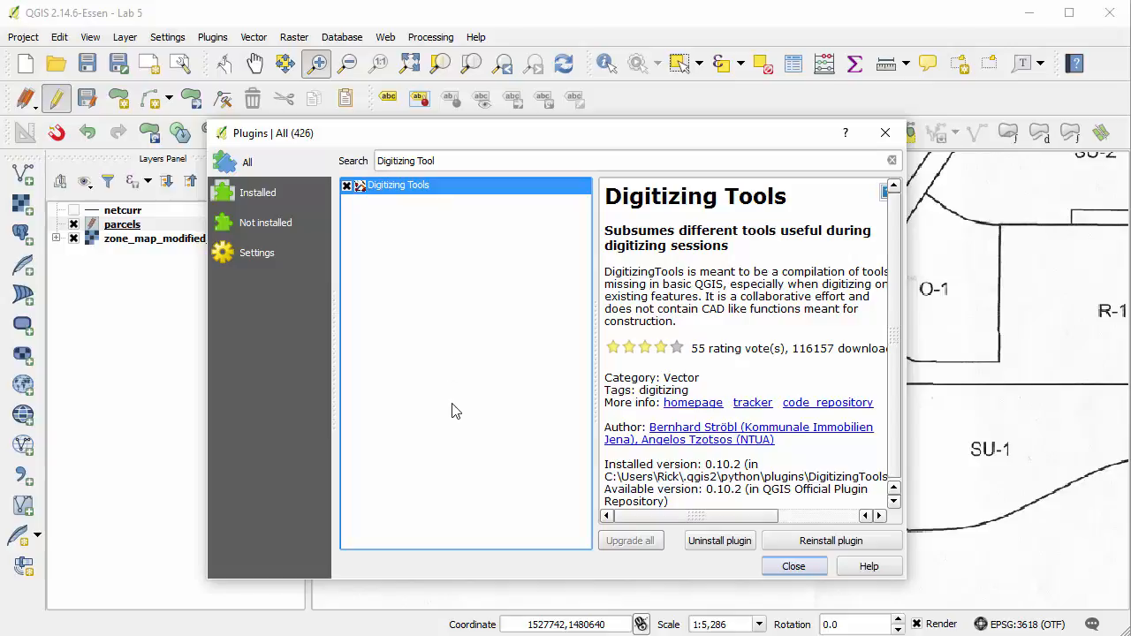
left_click(793, 566)
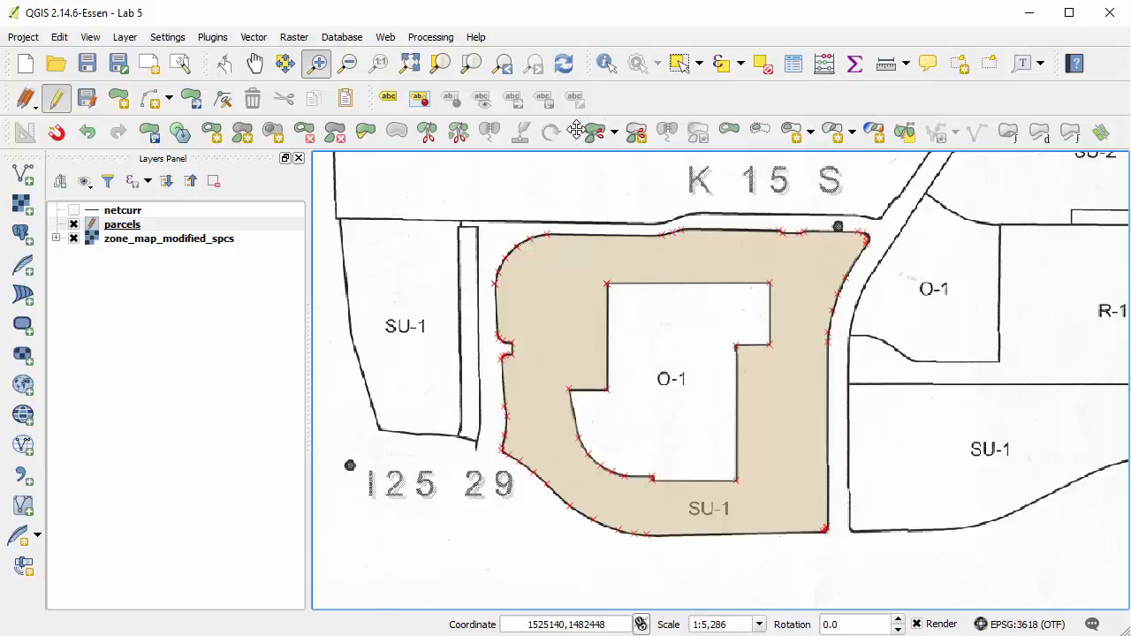
left_click_drag(583, 139, 259, 165)
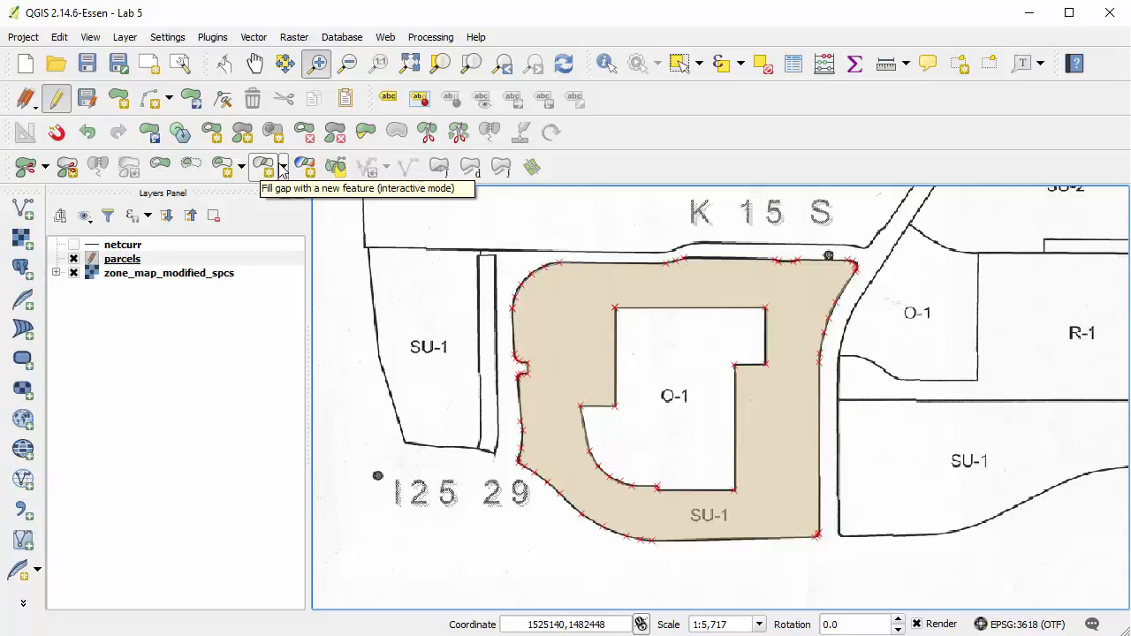
Select the SU-1 polygon surrounding O-1 and fill all its rings with new features.
left_click(681, 65)
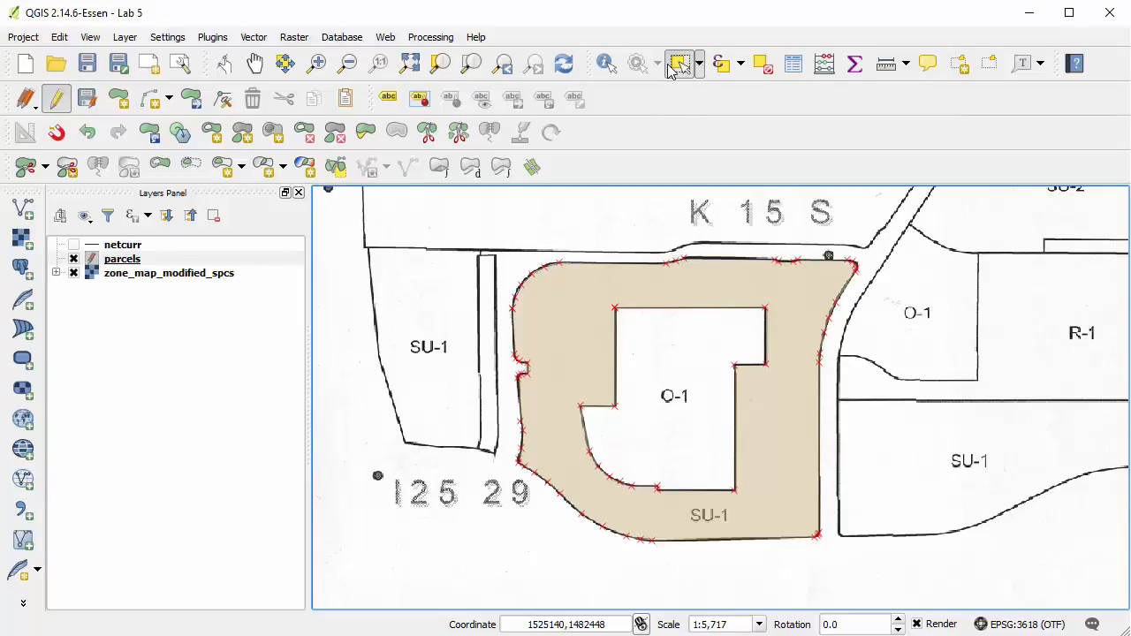
left_click(669, 294)
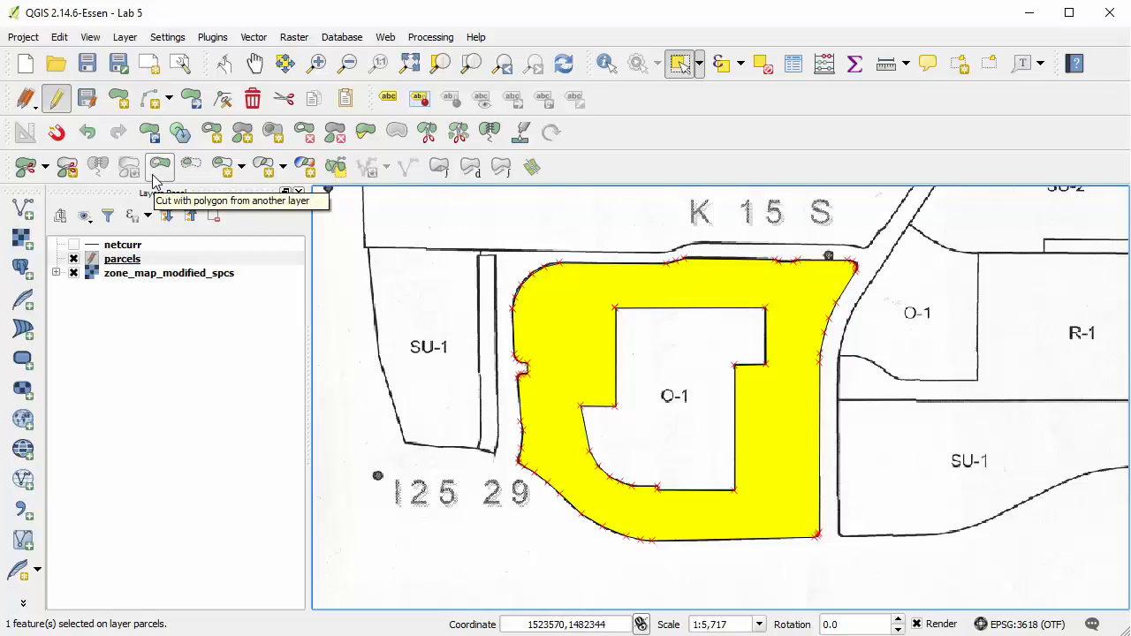
left_click(244, 171)
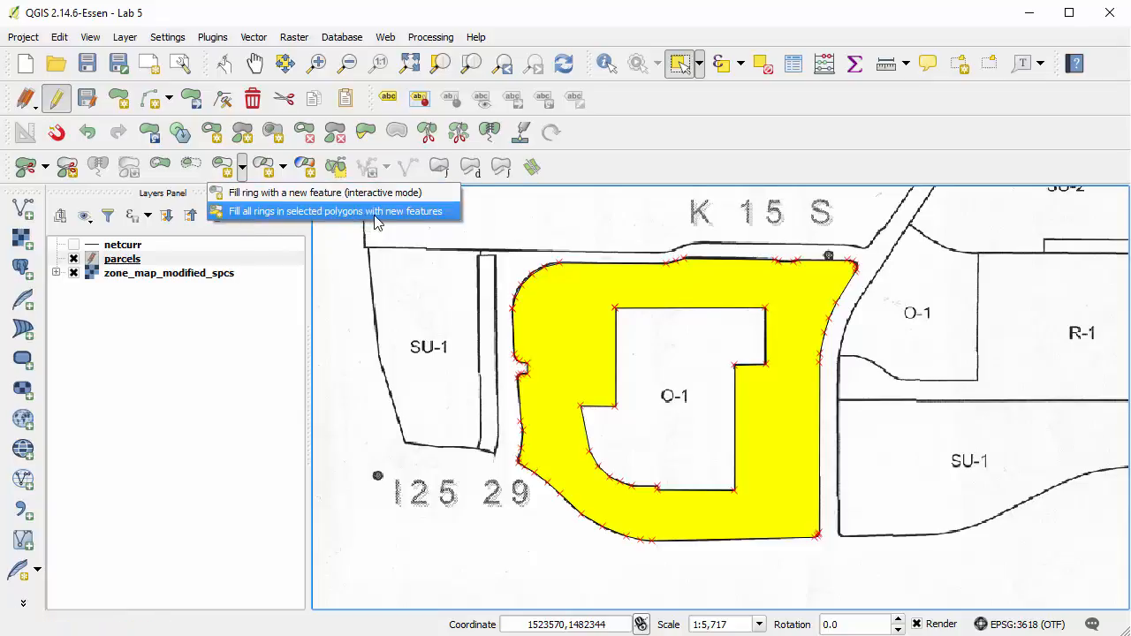
left_click(430, 219)
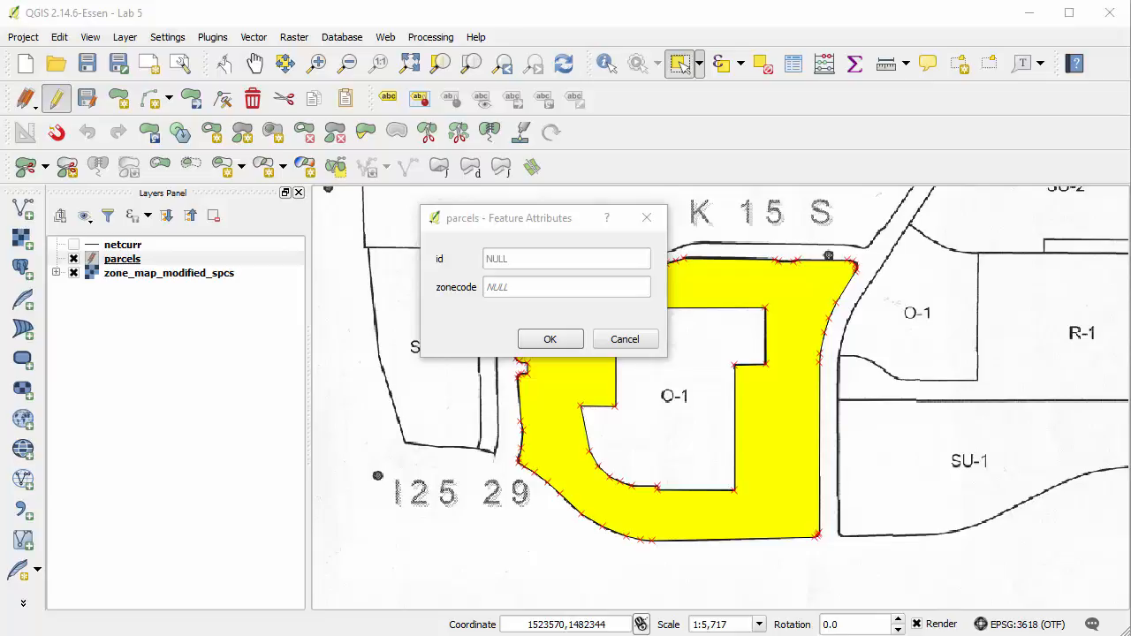
Give the new ring-filling feature id 2 and zonecode O-1, and clear the polygon selection.
left_click(546, 256)
type("2")
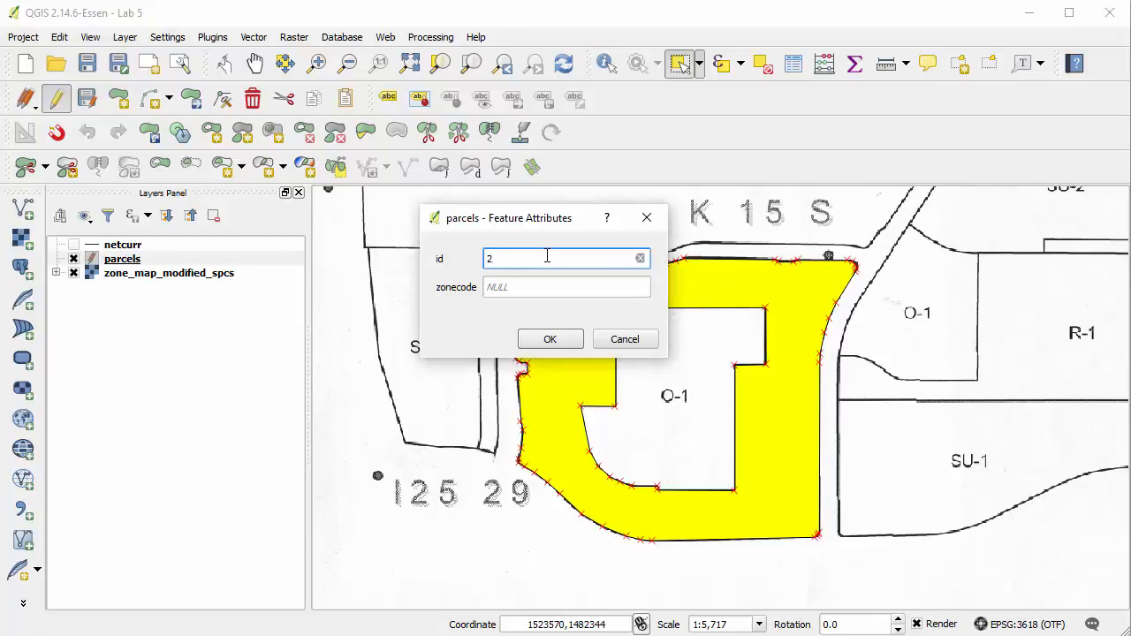
key("Tab")
type("O-1")
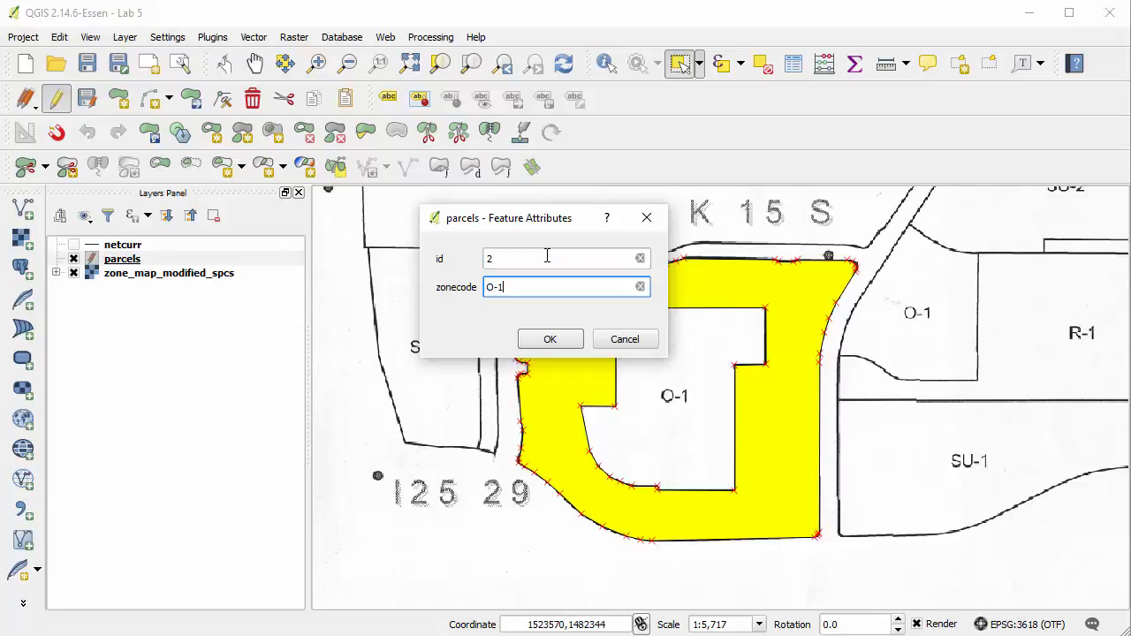
left_click(550, 339)
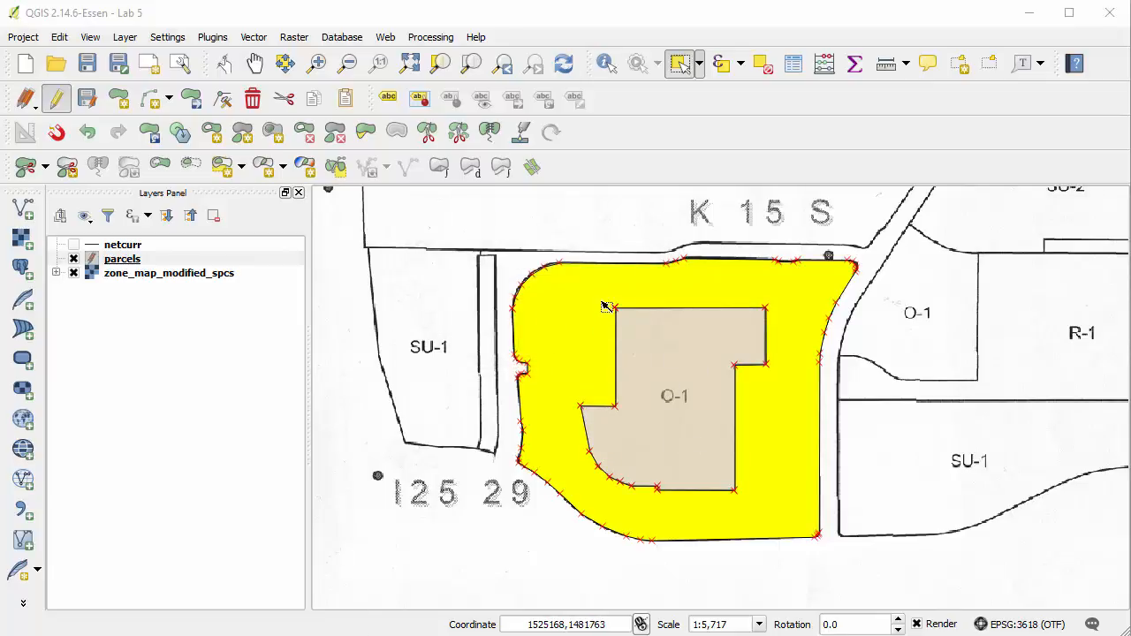
left_click(762, 71)
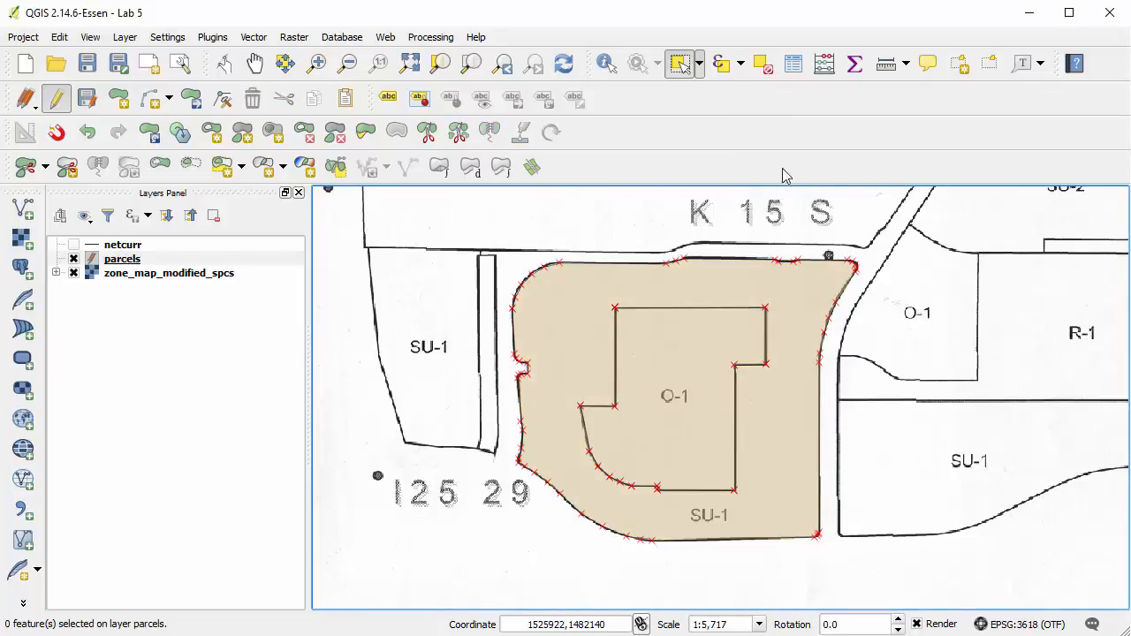
Identify the inner O-1 polygon and the surrounding SU-1 polygon to check their attributes.
left_click(605, 63)
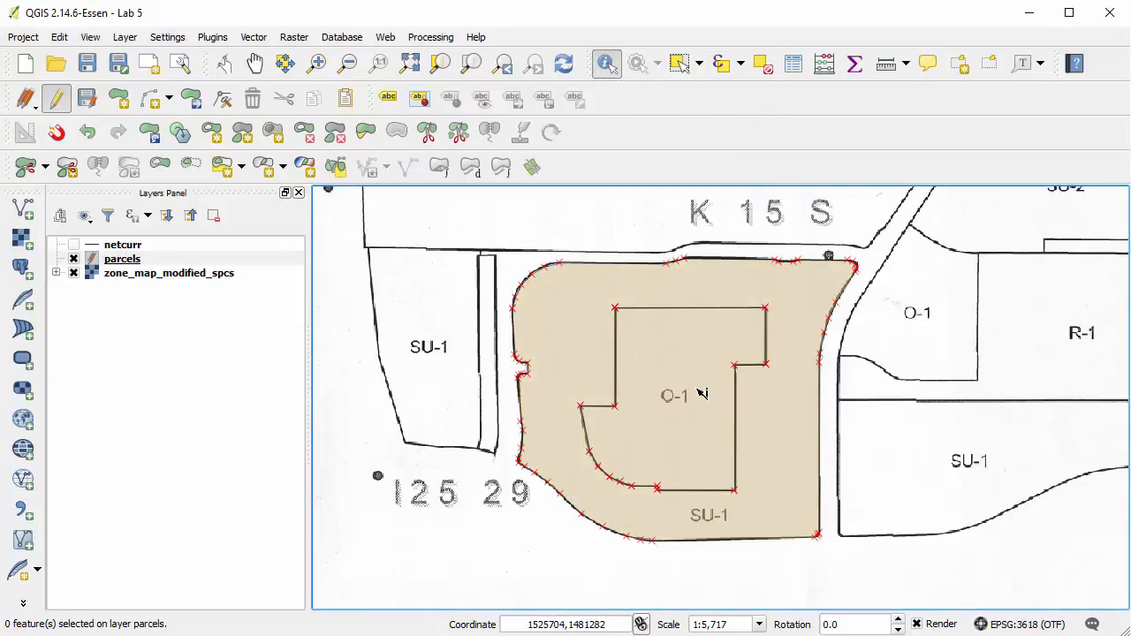
left_click(707, 376)
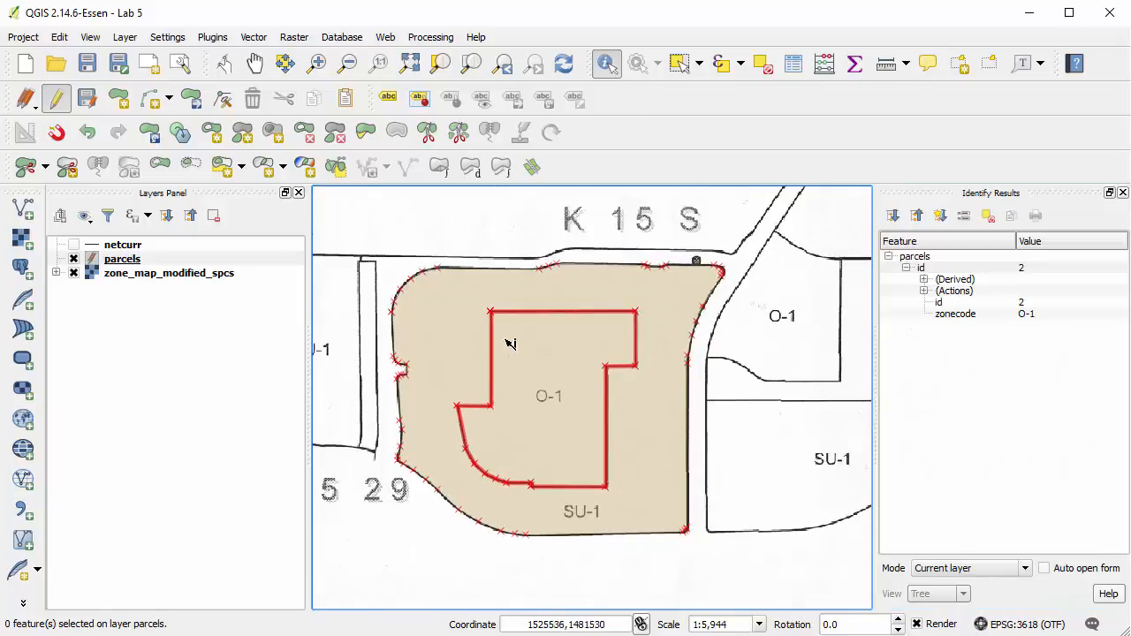
left_click(460, 329)
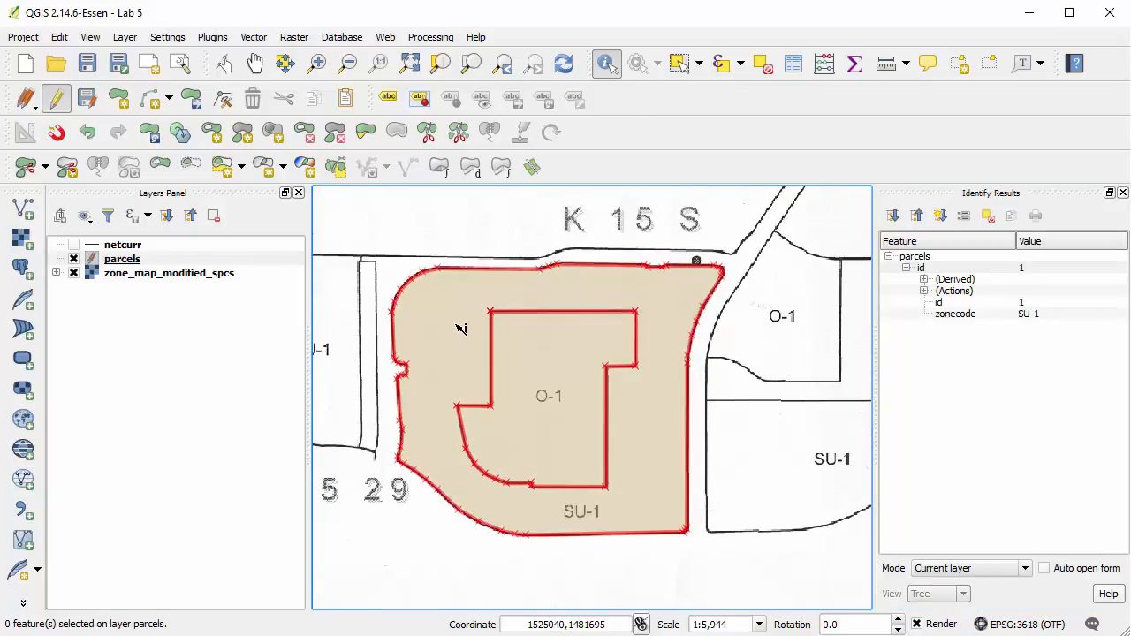
left_click(548, 375)
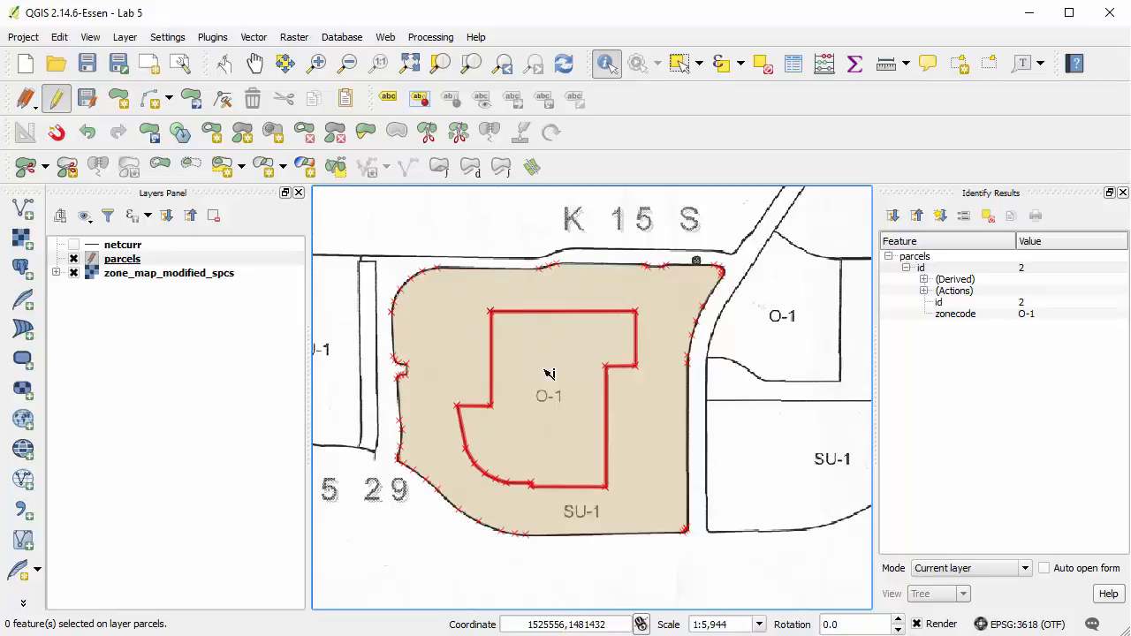
left_click(504, 249)
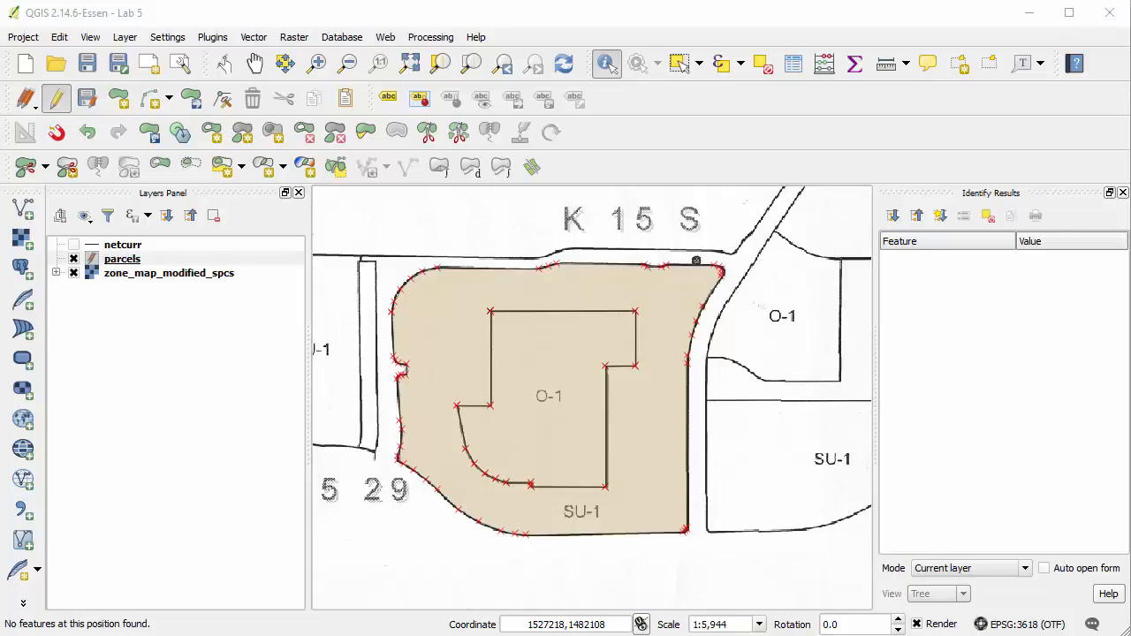
Set up advanced snapping for the parcels layer: snap to vertex, tolerance 50 map units, with intersections avoided.
left_click(176, 38)
left_click(209, 147)
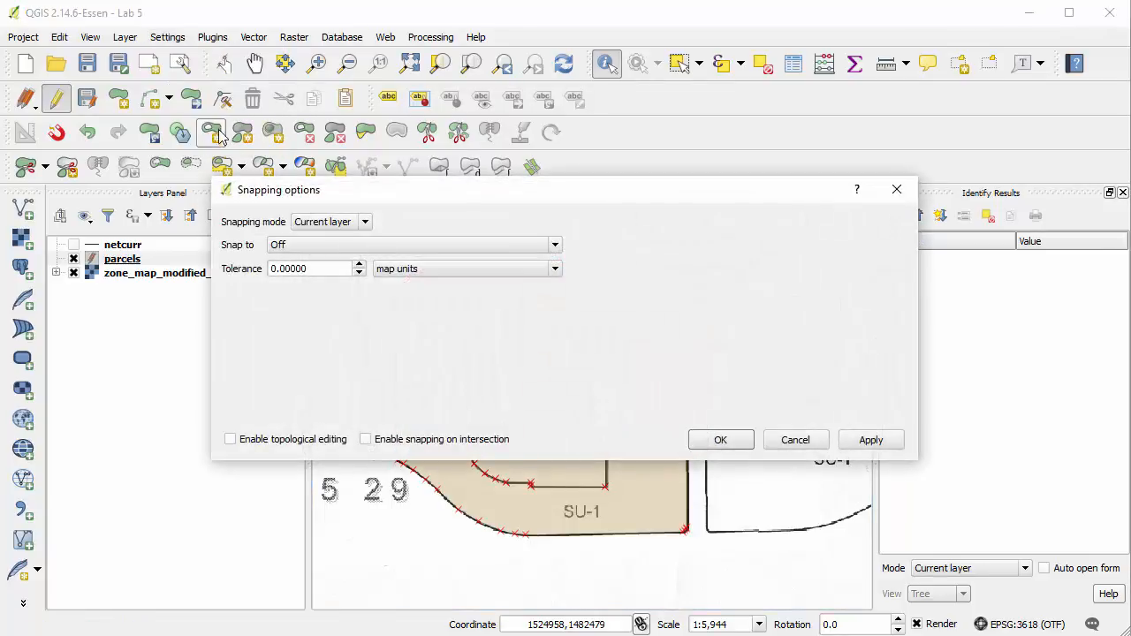
left_click(350, 224)
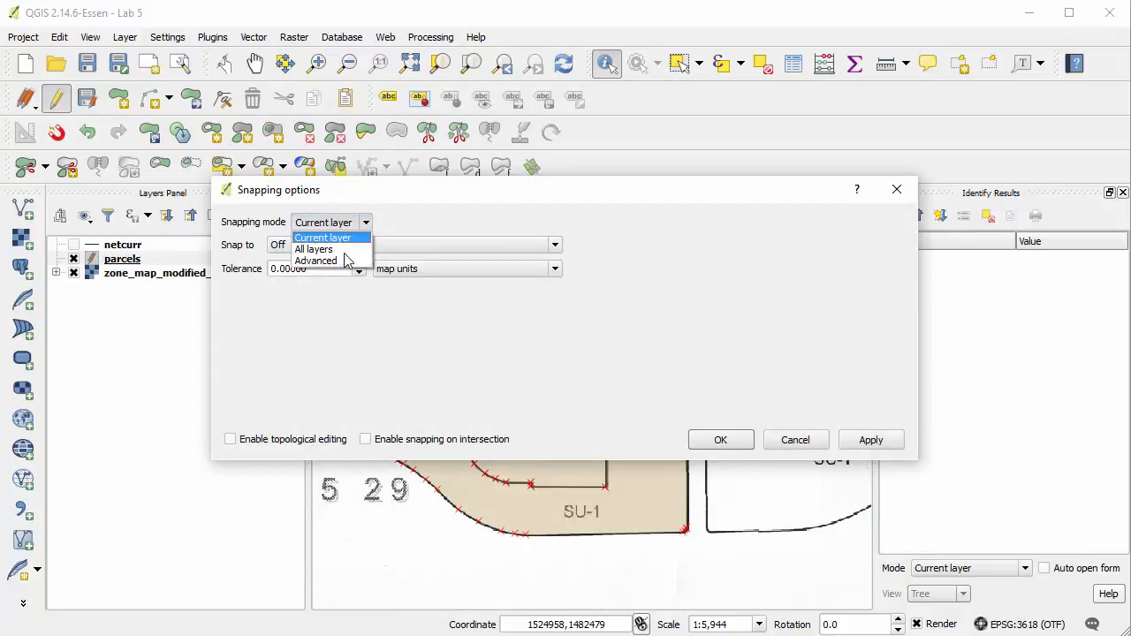
left_click(344, 260)
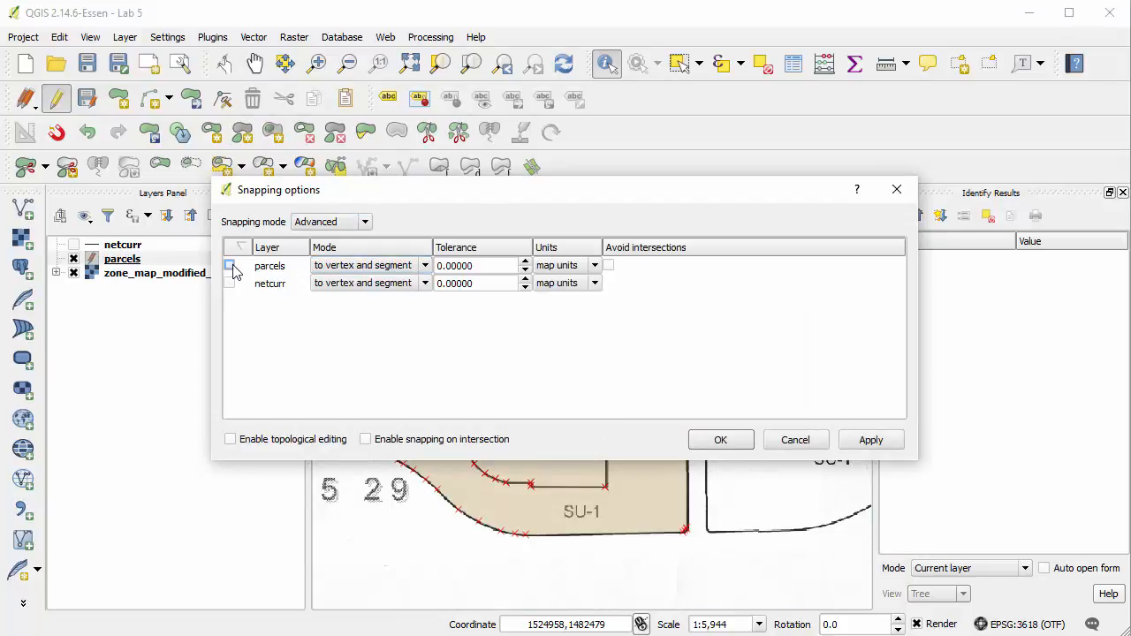
left_click(229, 265)
left_click_drag(475, 266, 409, 255)
type("50")
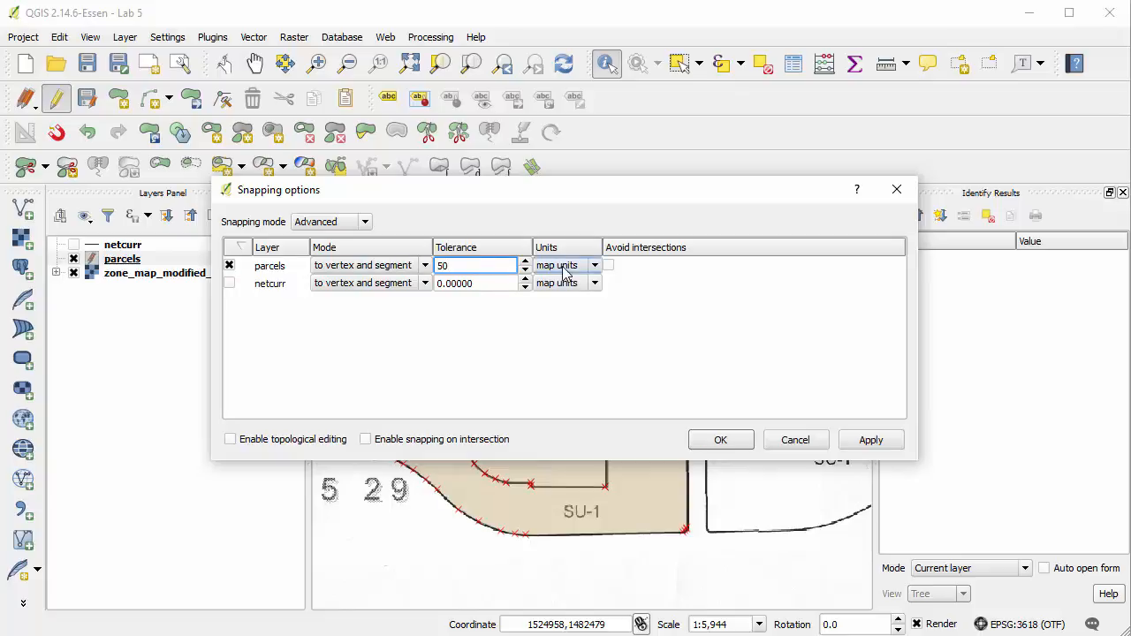
left_click(380, 266)
left_click(380, 282)
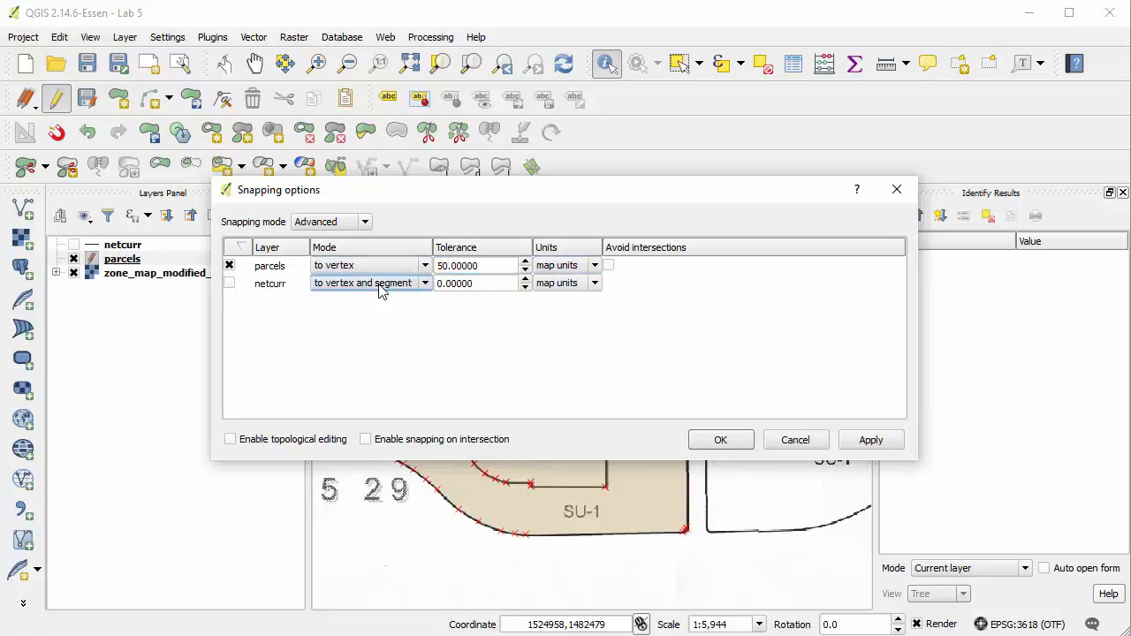
left_click(608, 266)
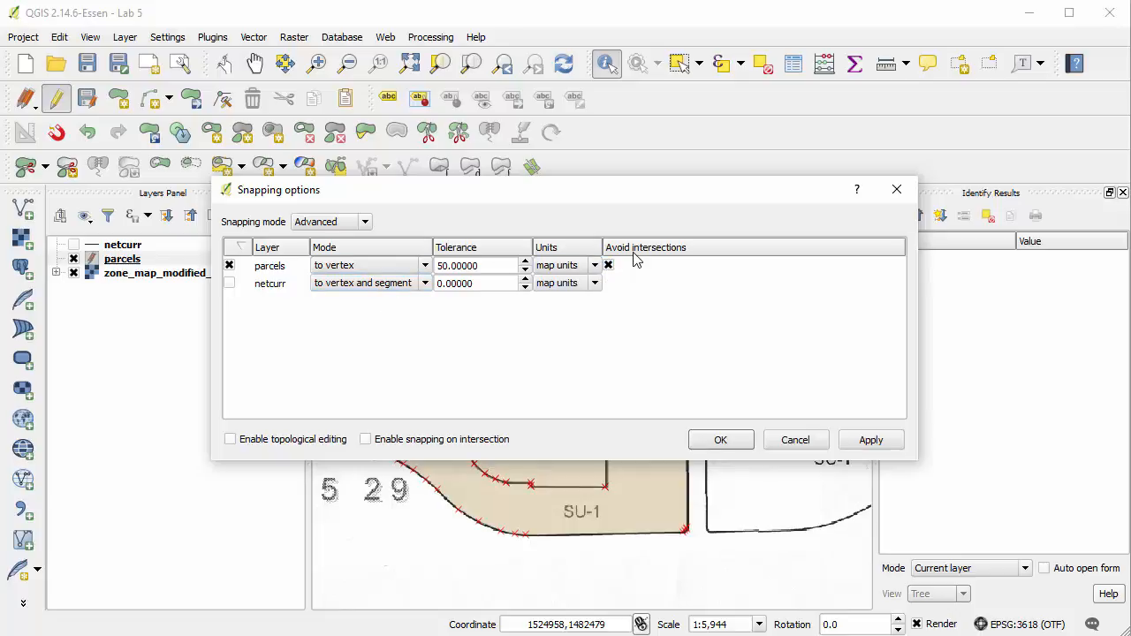
left_click(721, 441)
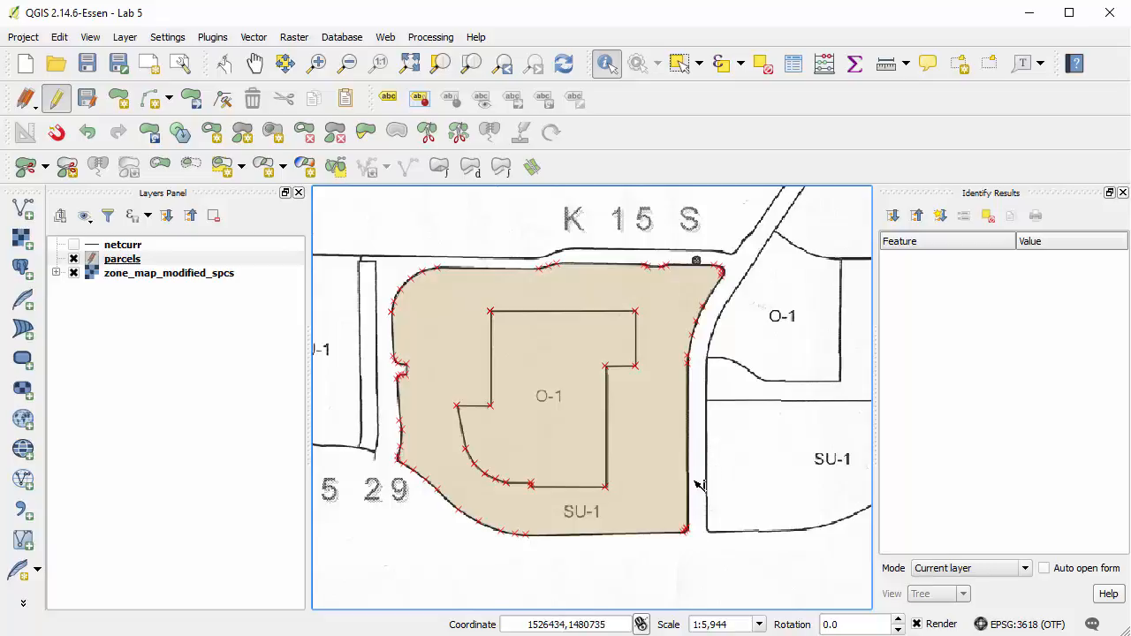
Review the snapping options of the parcels layer, keeping its snapping enabled.
left_click(167, 38)
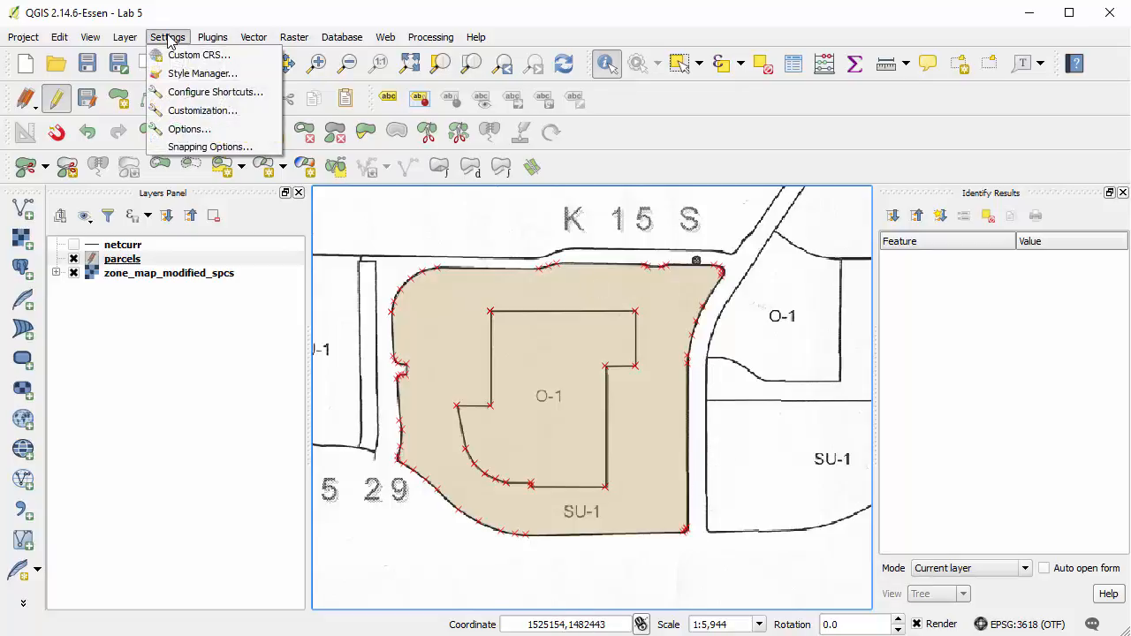
left_click(195, 146)
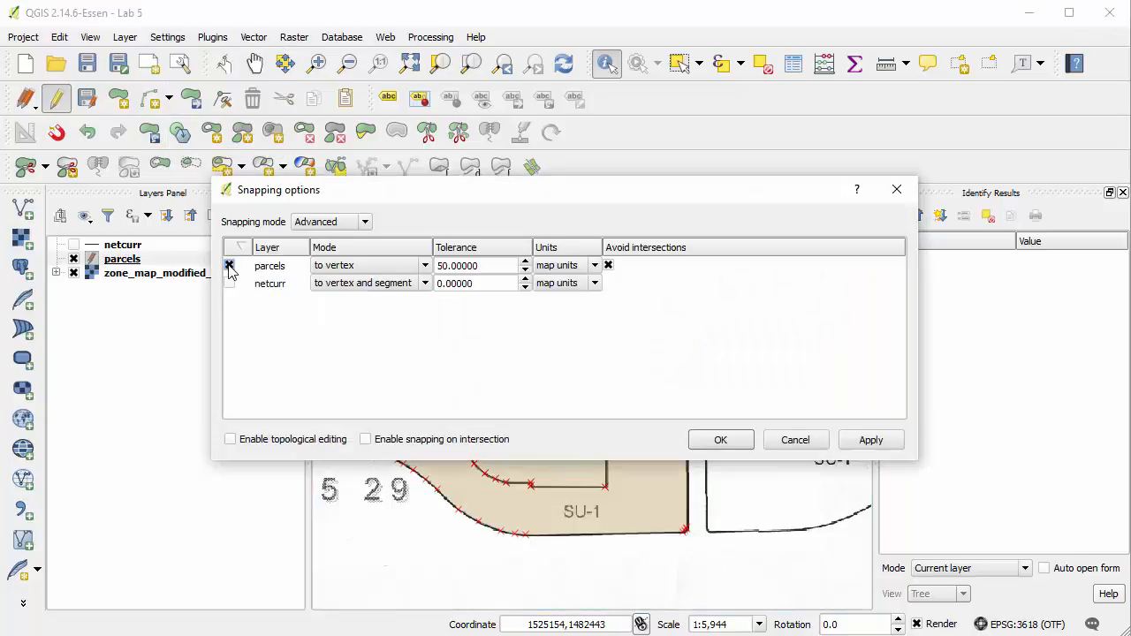
left_click(230, 266)
left_click(230, 266)
left_click(711, 441)
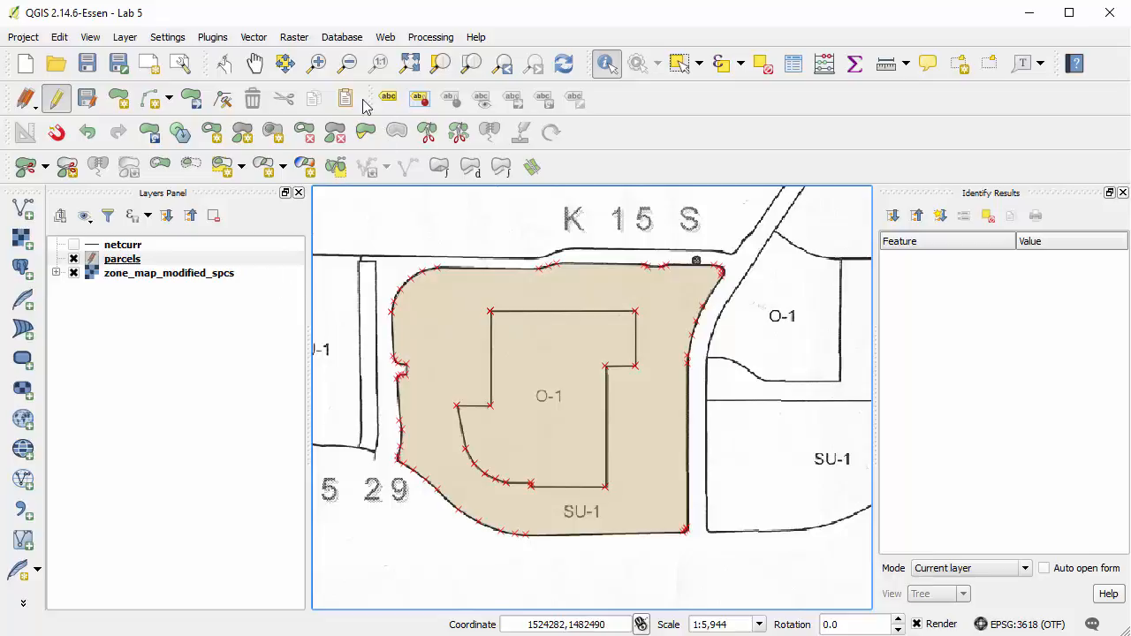
Start a parcel polygon for the O-1 zone east of the road, tracing its curved northern edge and straight eastern edge.
left_click(315, 64)
left_click(315, 64)
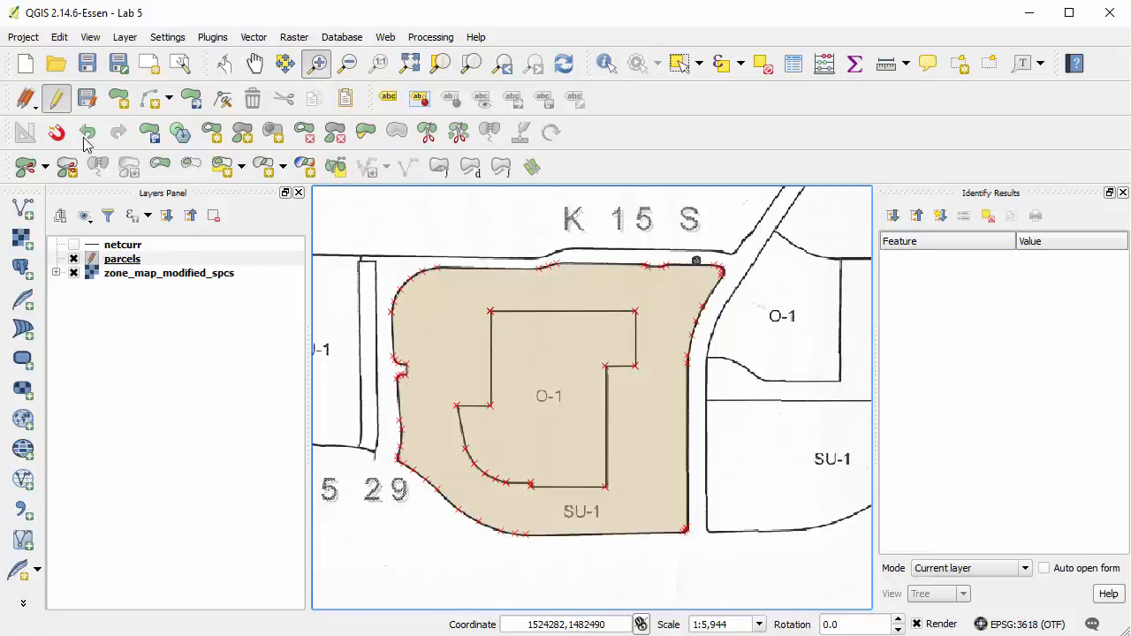
left_click(254, 65)
left_click_drag(683, 332, 422, 337)
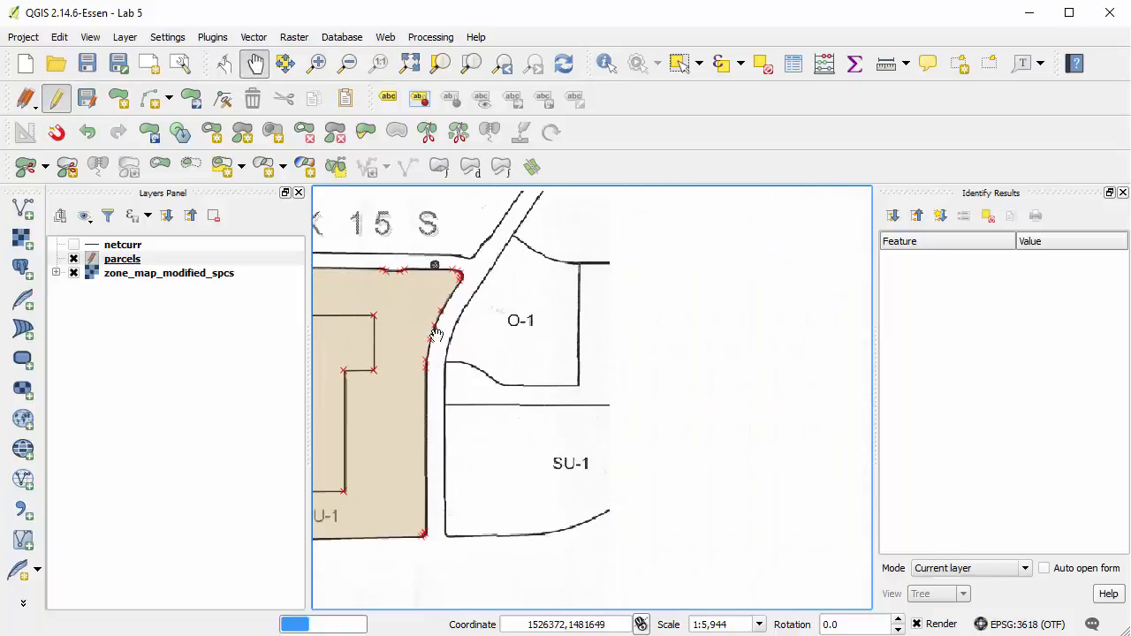
left_click(315, 64)
left_click_drag(412, 231, 609, 398)
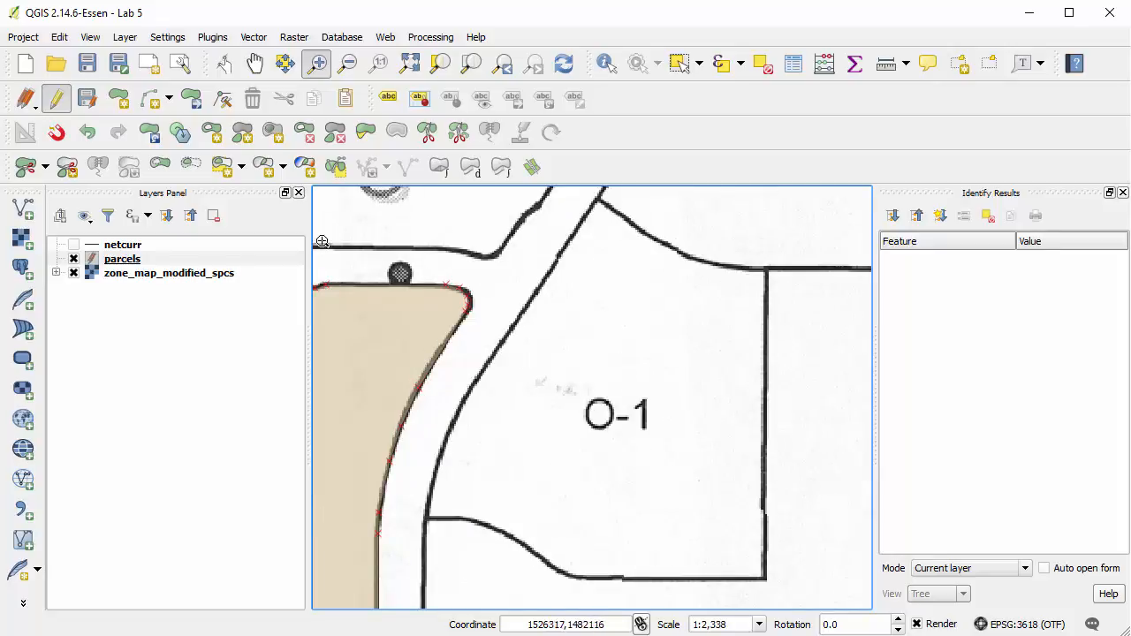
left_click(118, 97)
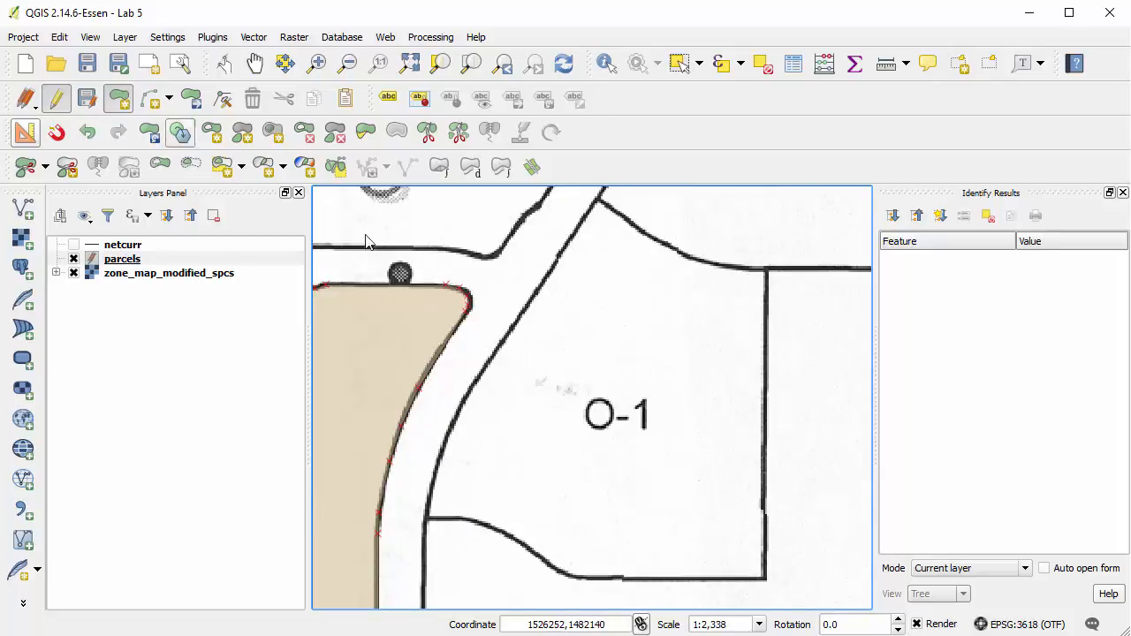
left_click(598, 201)
left_click(765, 268)
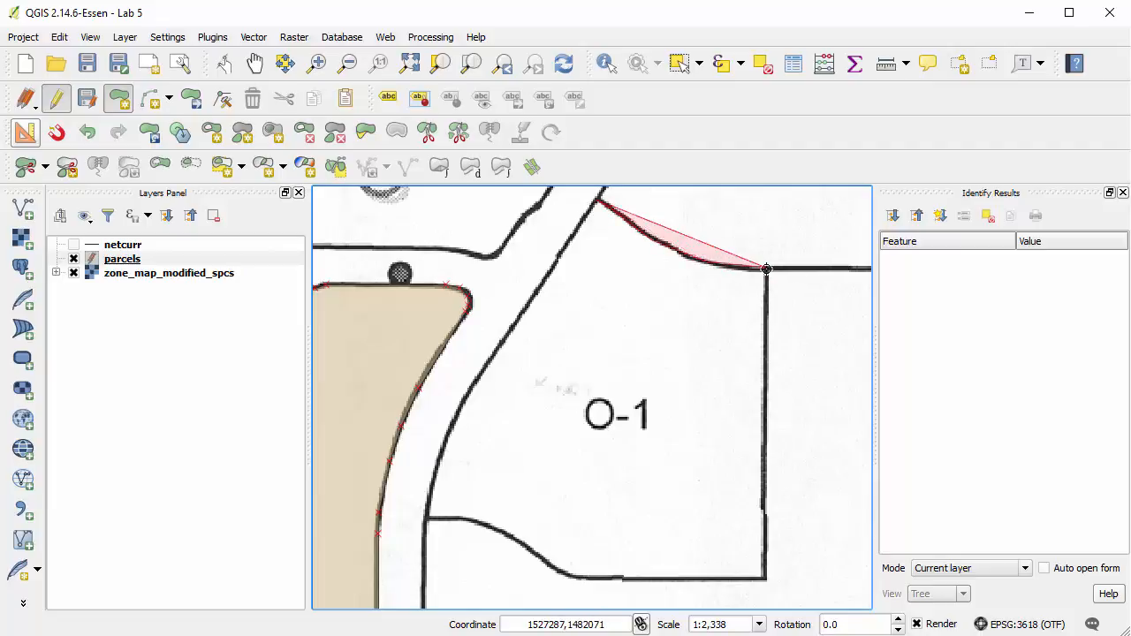
left_click(761, 578)
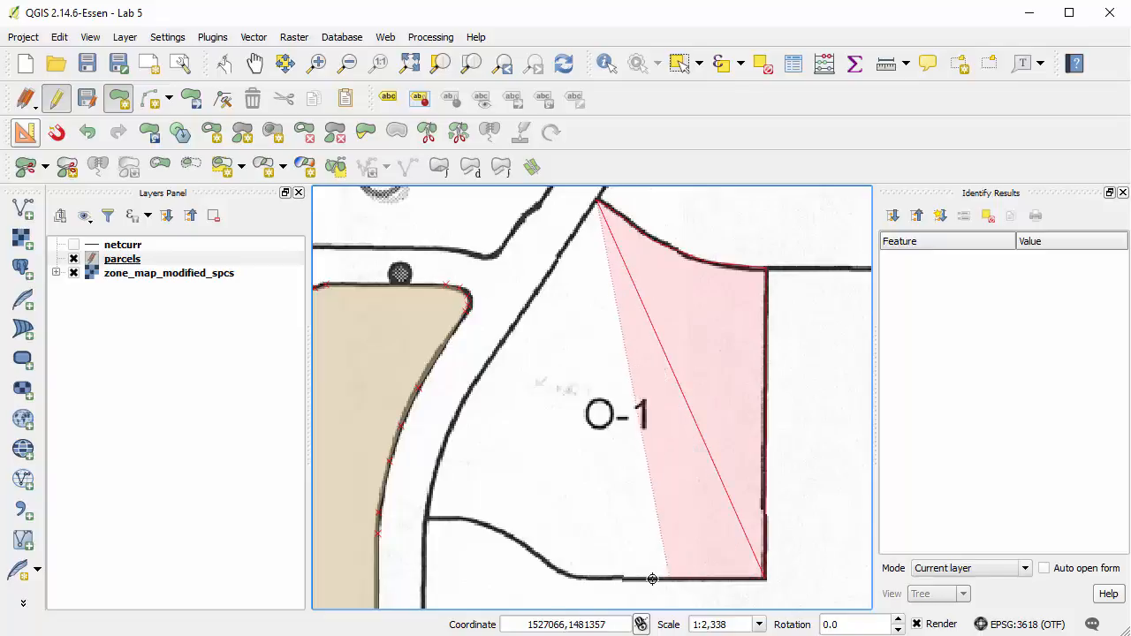
Trace the eastern O-1 parcel's curved southern edge and its western edge along the road, and finish the polygon.
left_click(553, 562)
left_click(506, 532)
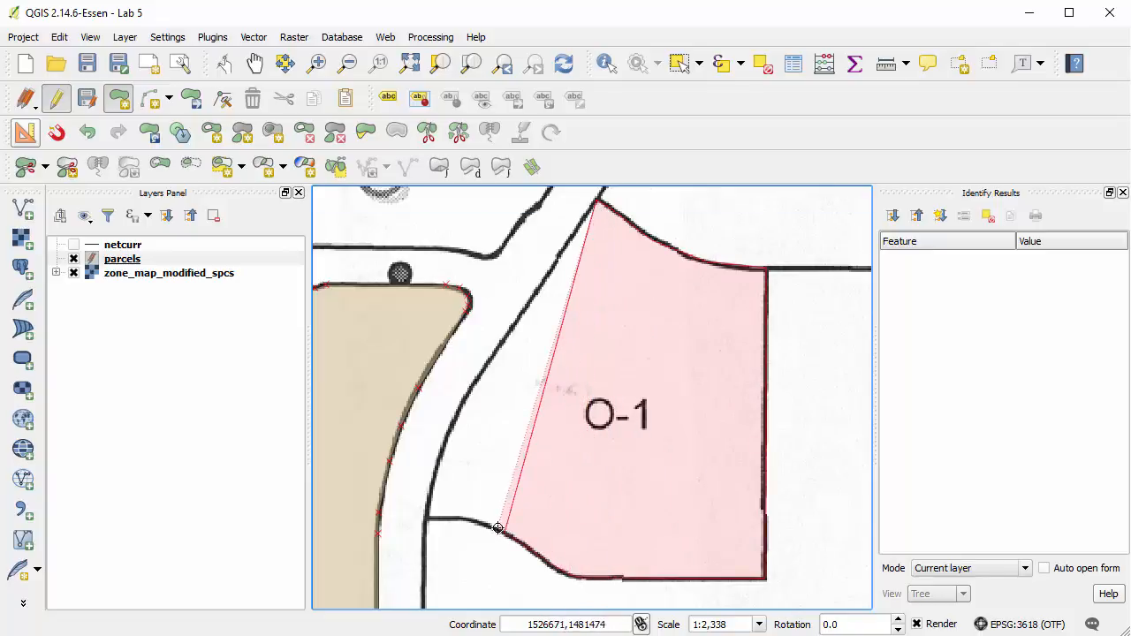
left_click(483, 523)
left_click(450, 517)
left_click(427, 518)
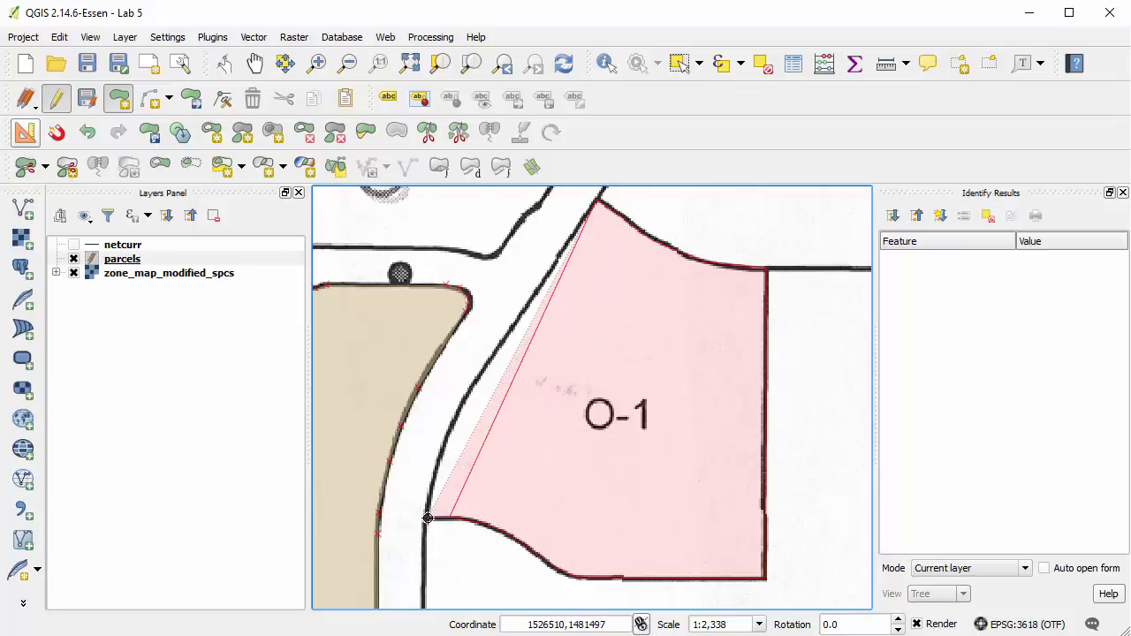
right_click(427, 517)
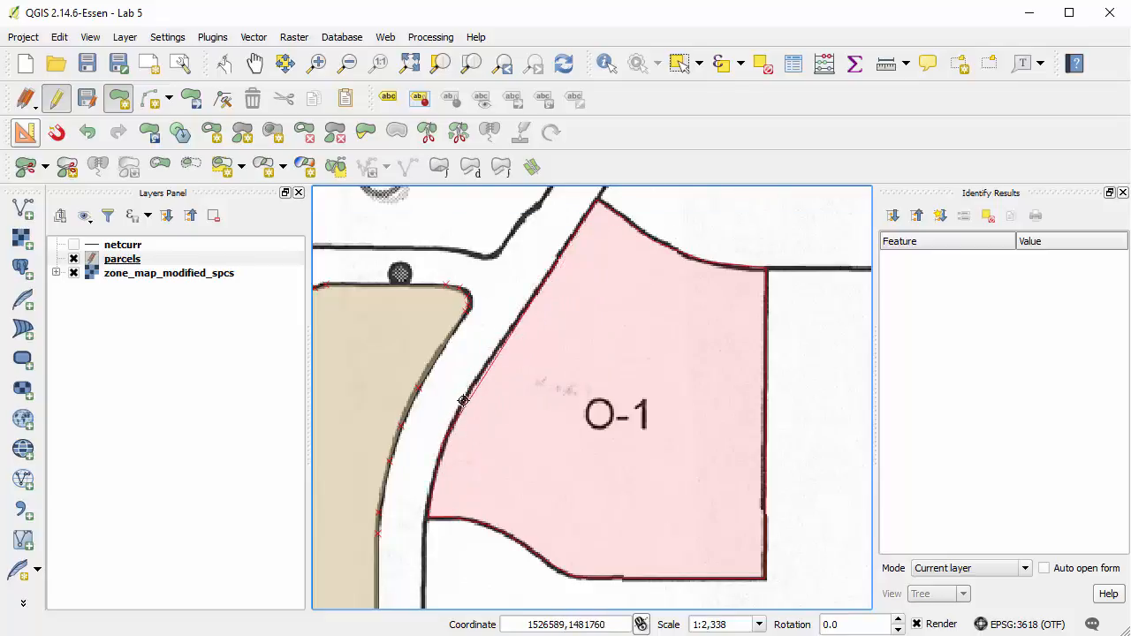
right_click(509, 329)
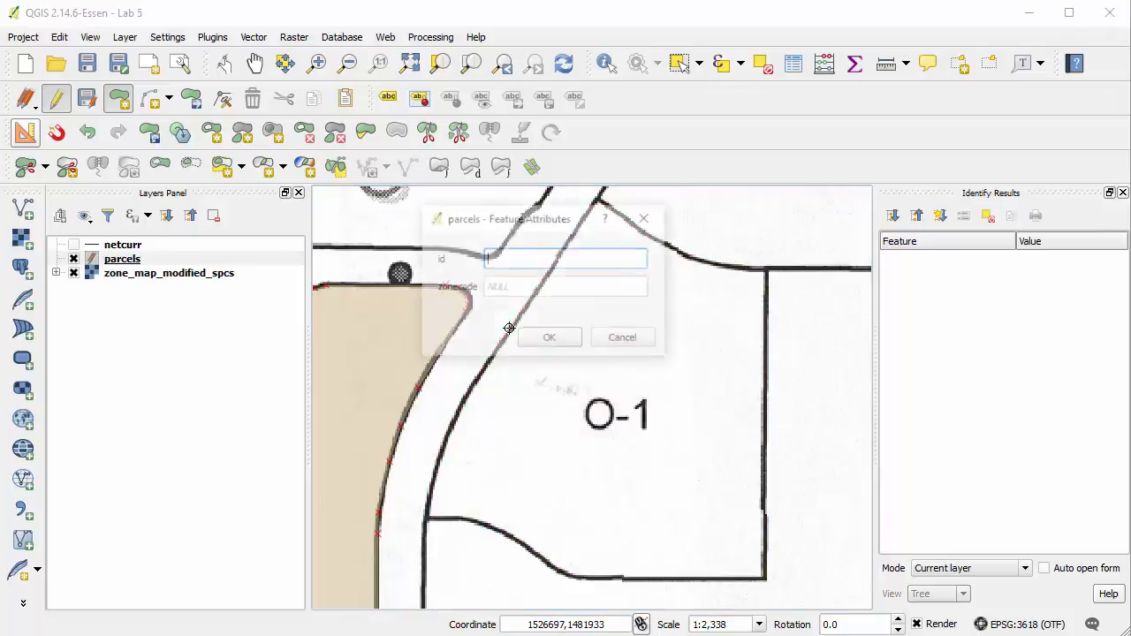
Give the new eastern parcel id 3 and zonecode O-1.
key("Tab")
type("O")
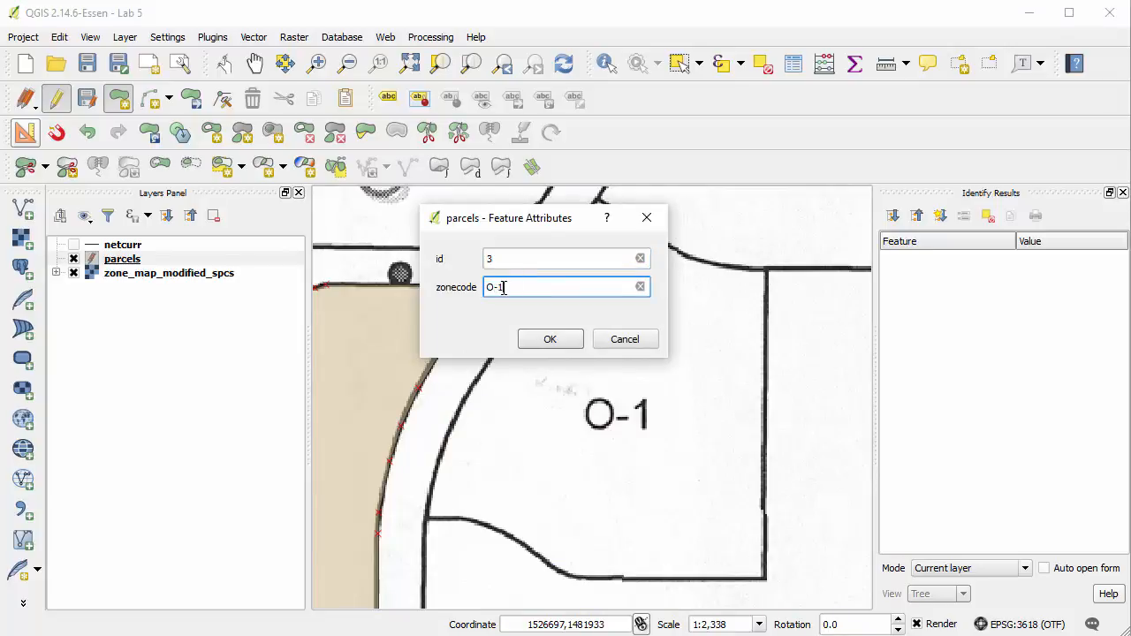
left_click(533, 339)
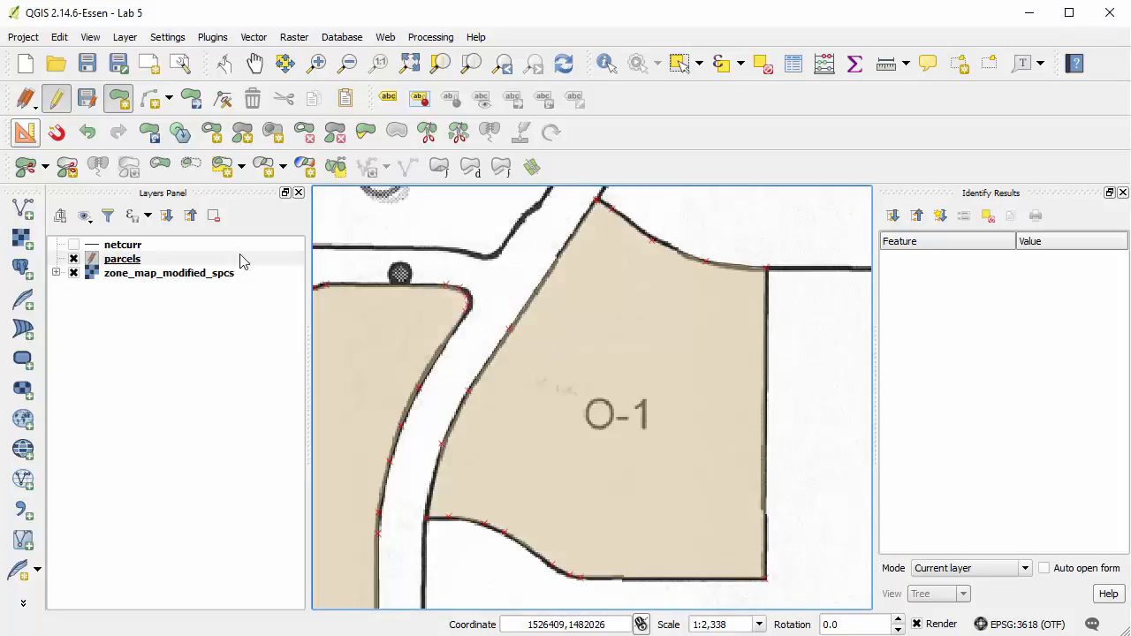
Start the R-1 parcel polygon snapped to the O-1 parcel's northeast vertex, tracing its northern and eastern edges to the southeast corner.
left_click(406, 69)
left_click(317, 65)
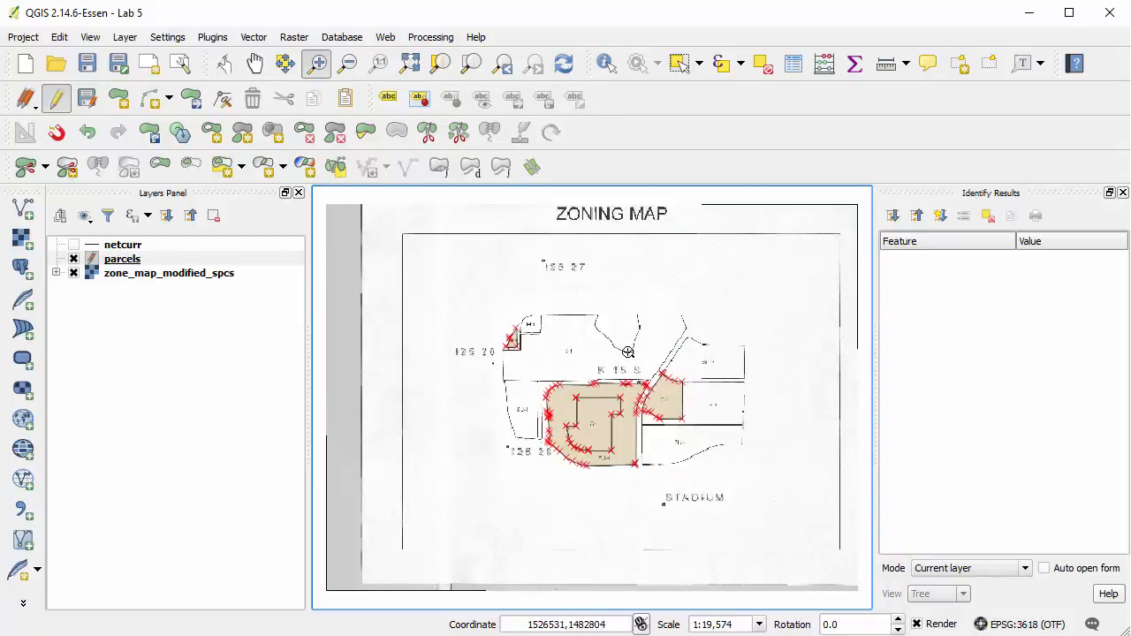
left_click_drag(632, 362, 806, 443)
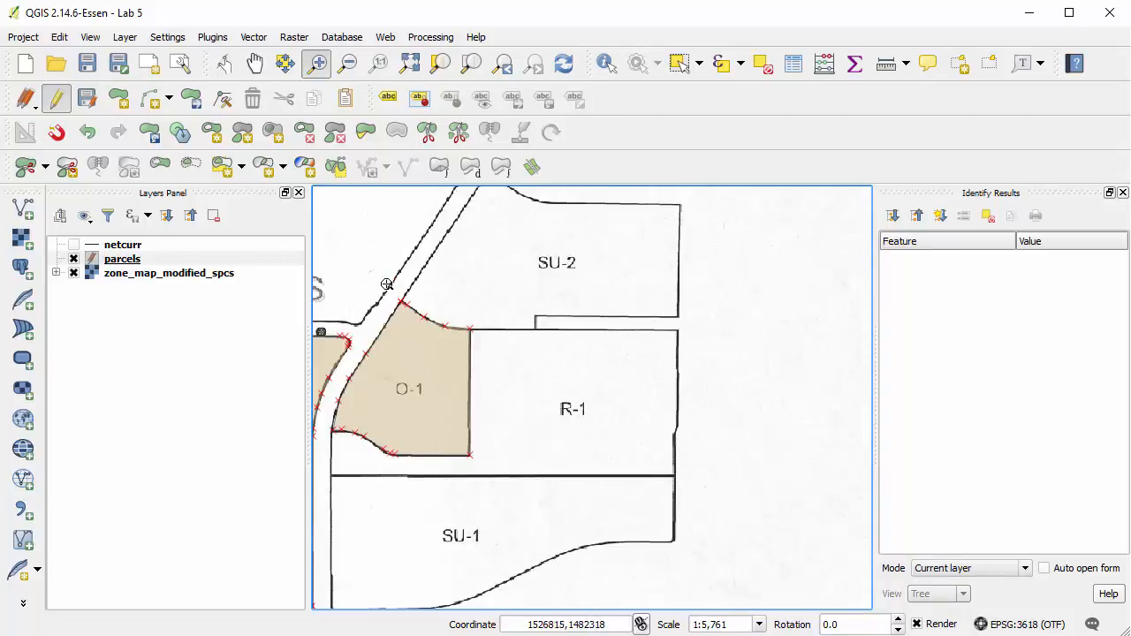
left_click_drag(391, 279, 723, 378)
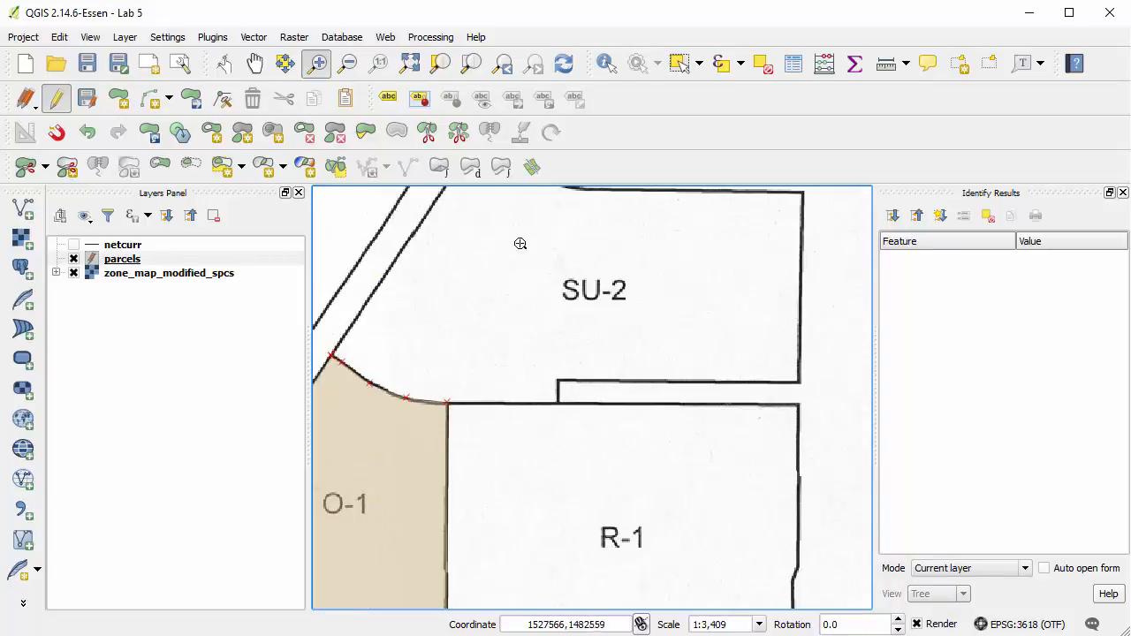
left_click(118, 97)
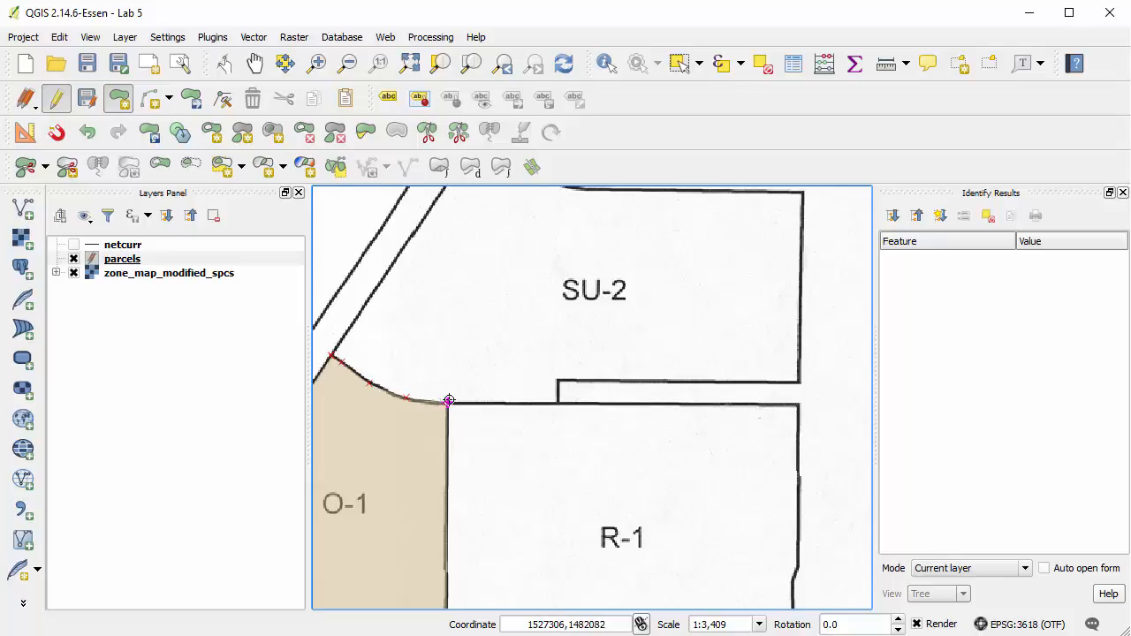
left_click(457, 409)
left_click(797, 407)
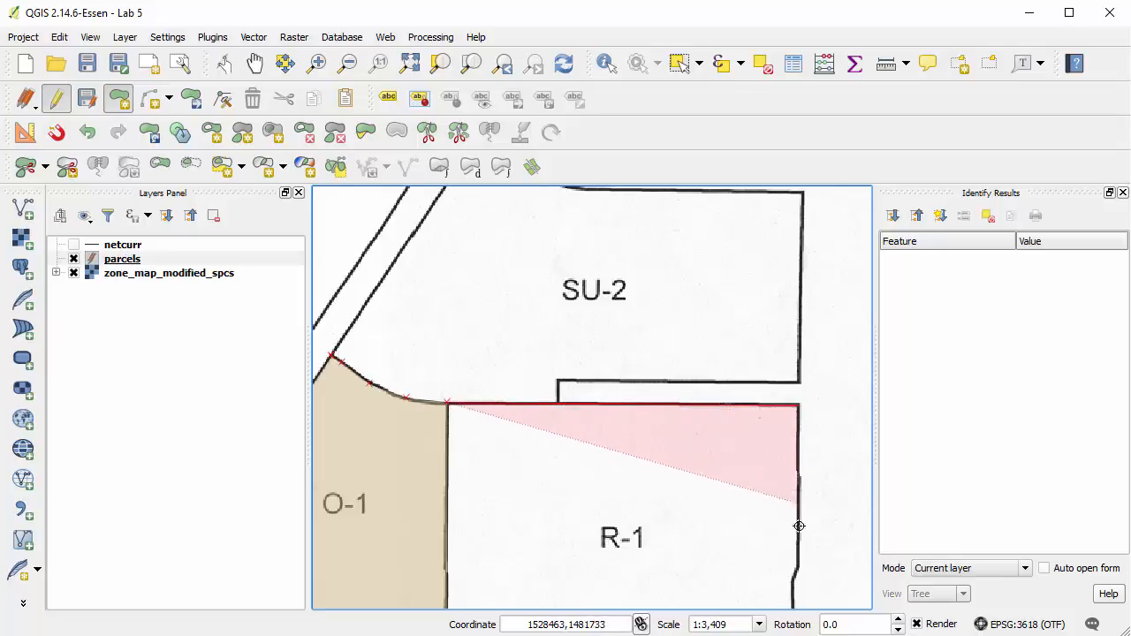
left_click(791, 578)
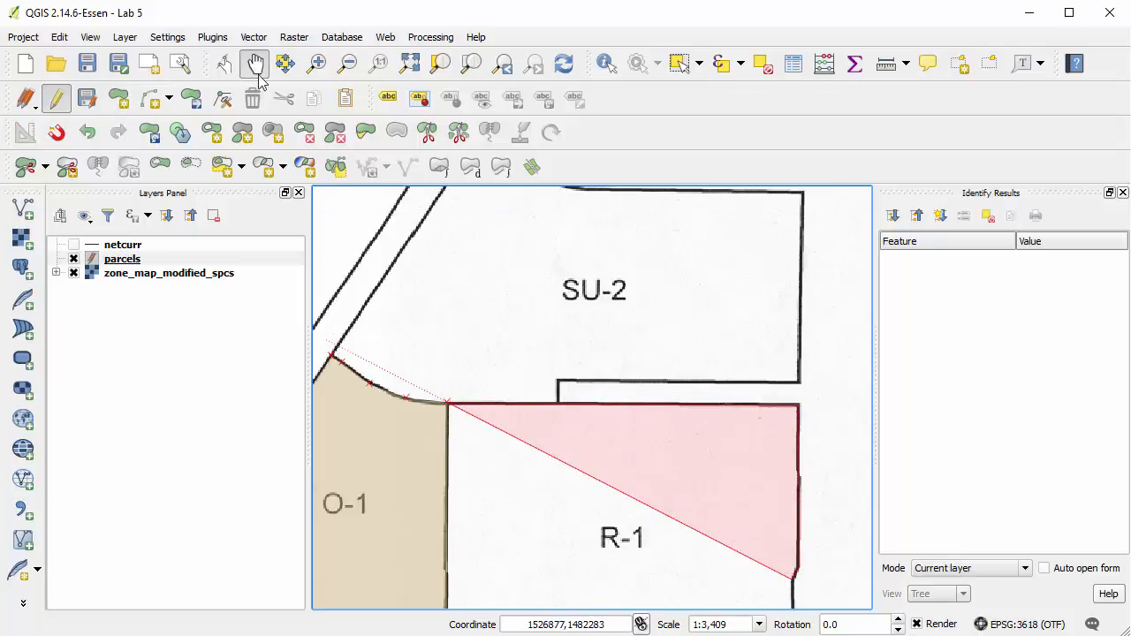
left_click(258, 74)
left_click_drag(650, 583, 647, 386)
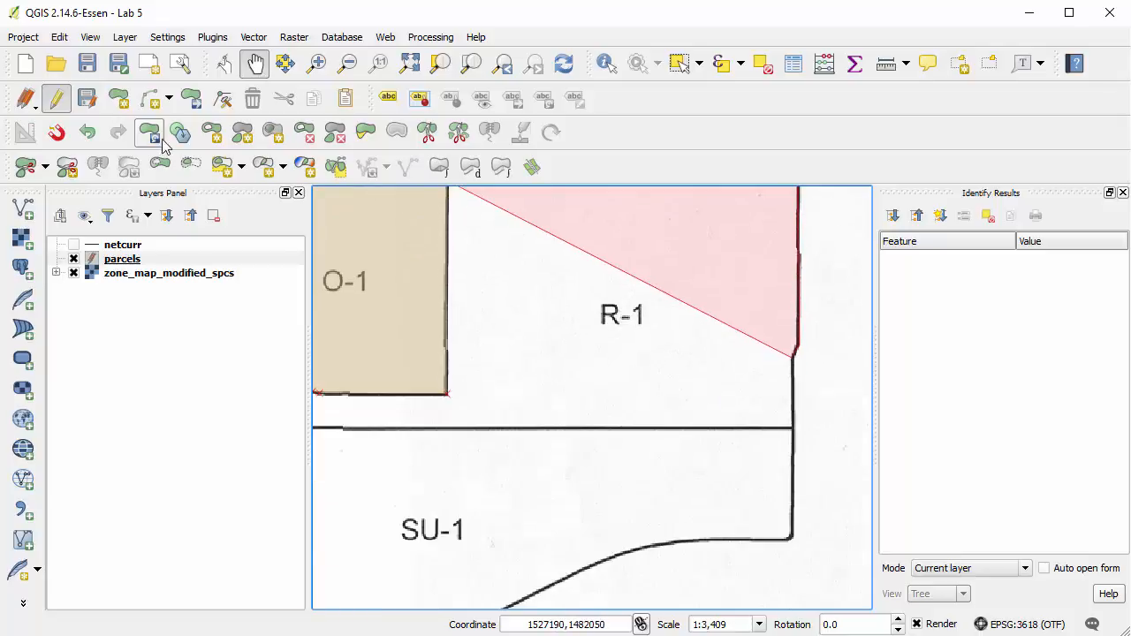
left_click(118, 98)
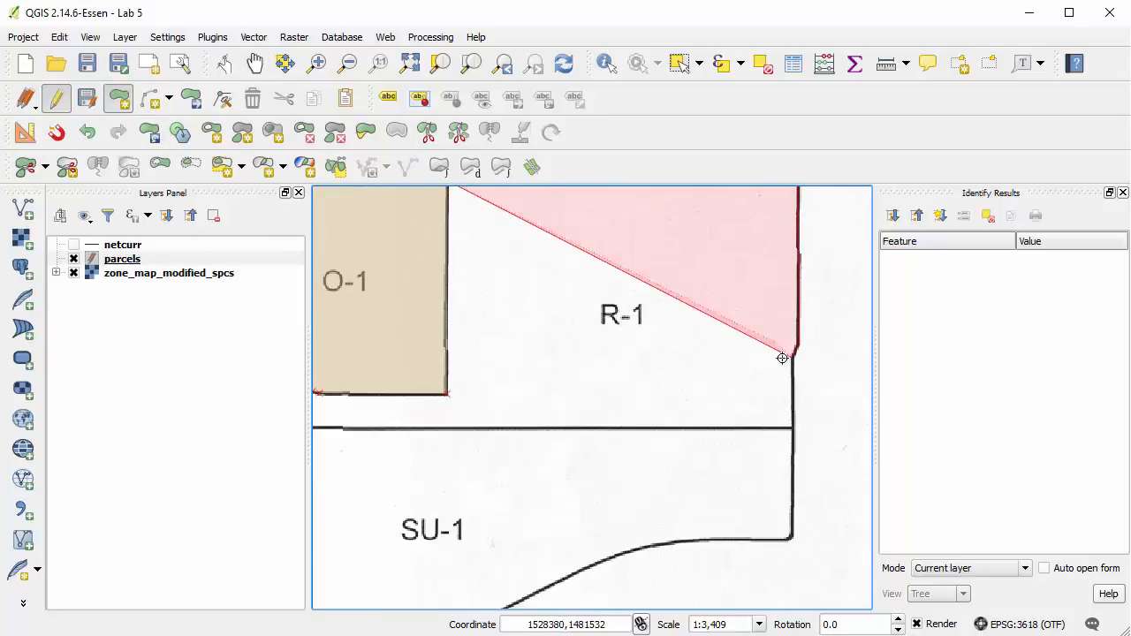
left_click(791, 428)
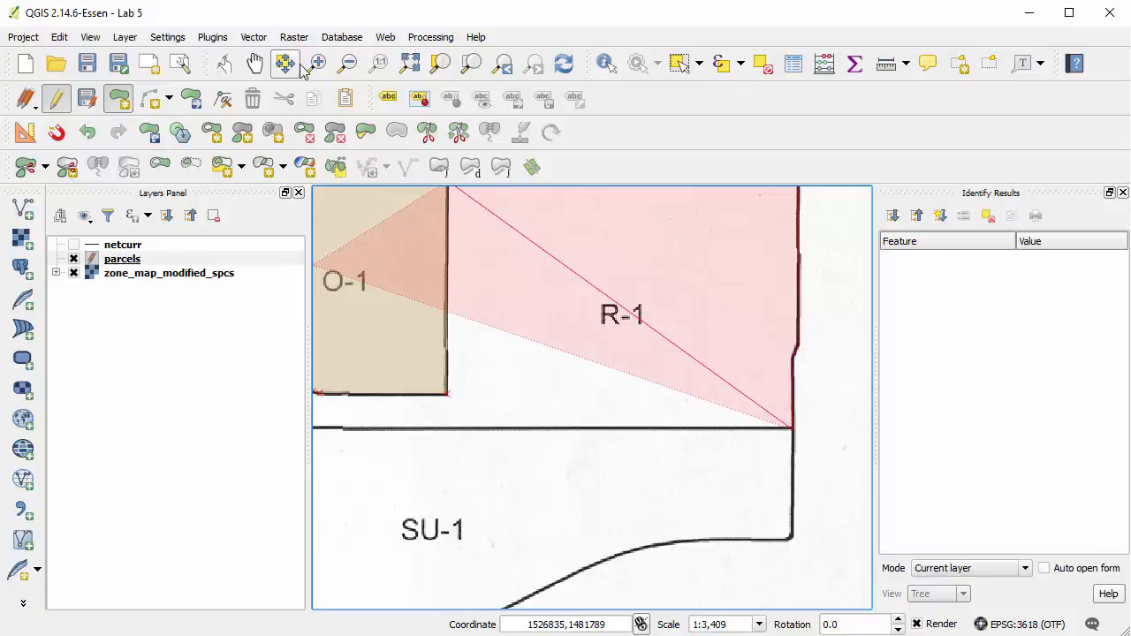
Extend the R-1 polygon along its southern boundary line to the southwest corner at the road.
left_click(268, 72)
left_click_drag(534, 376, 766, 374)
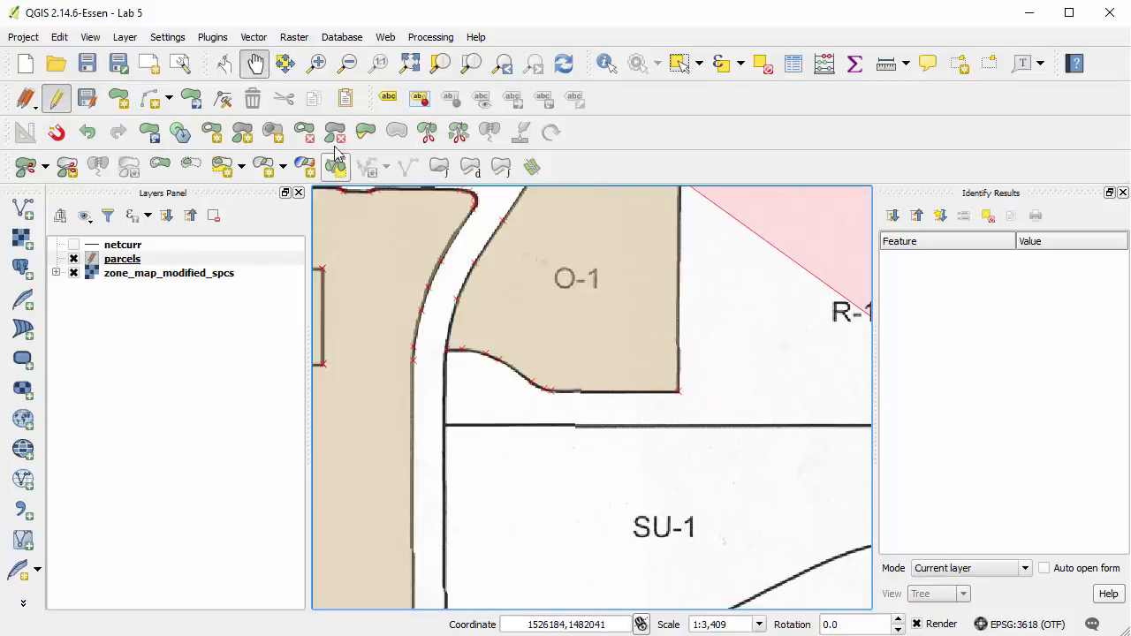
left_click(317, 62)
left_click_drag(412, 313, 760, 464)
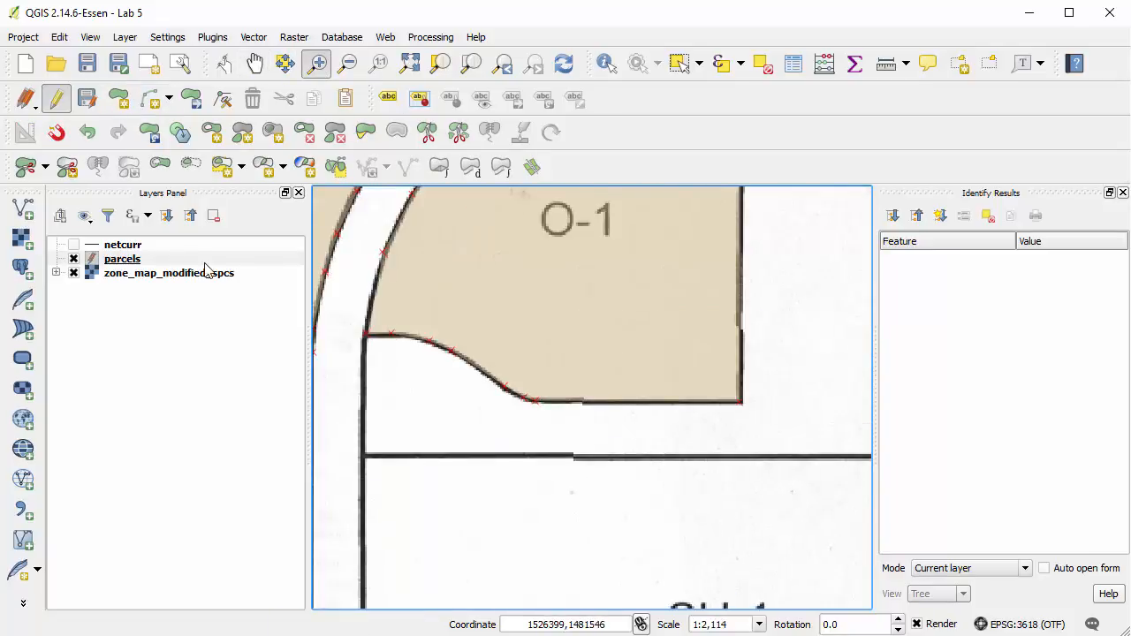
left_click(119, 99)
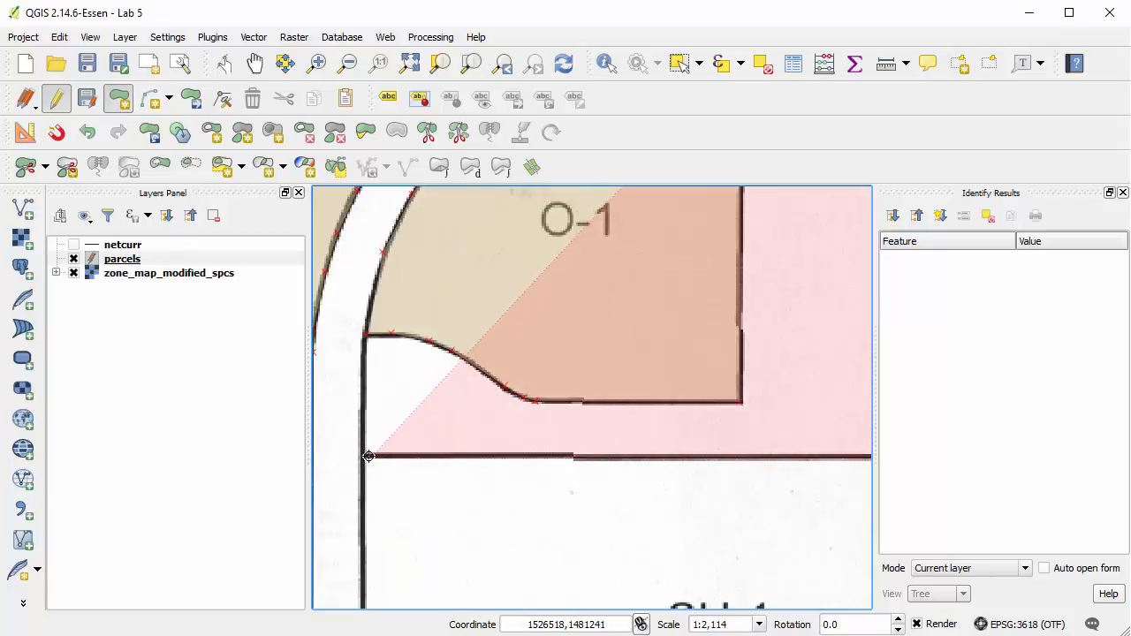
left_click(364, 454)
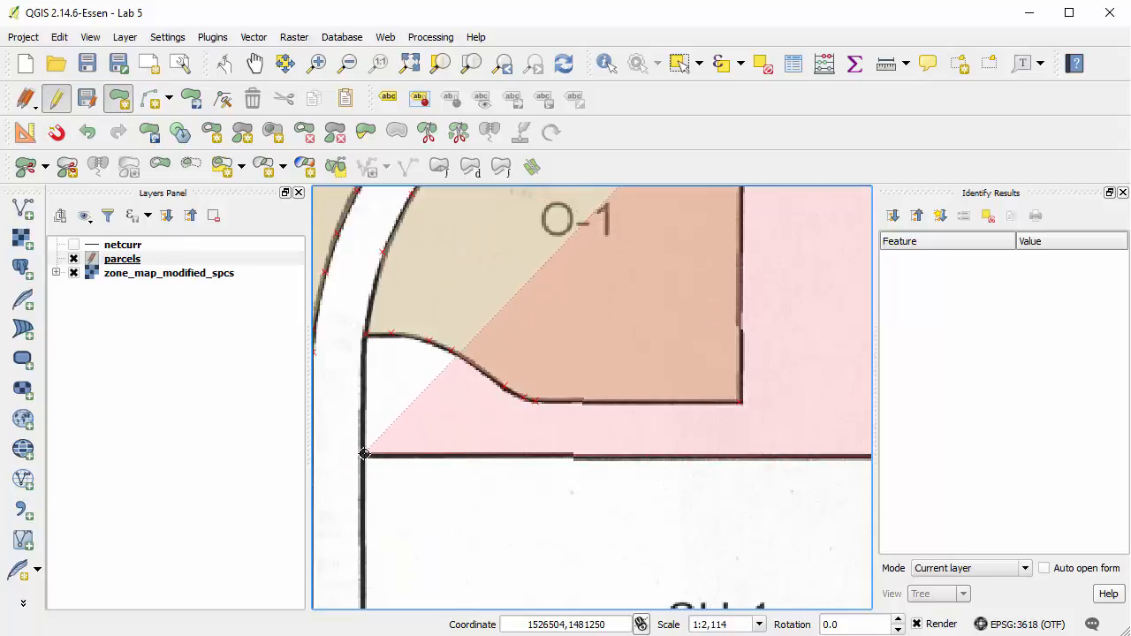
Trace the R-1 polygon's shared edge with O-1, snapping to each vertex along the curve up to O-1's southeast corner.
left_click(366, 346)
left_click(391, 344)
left_click(420, 344)
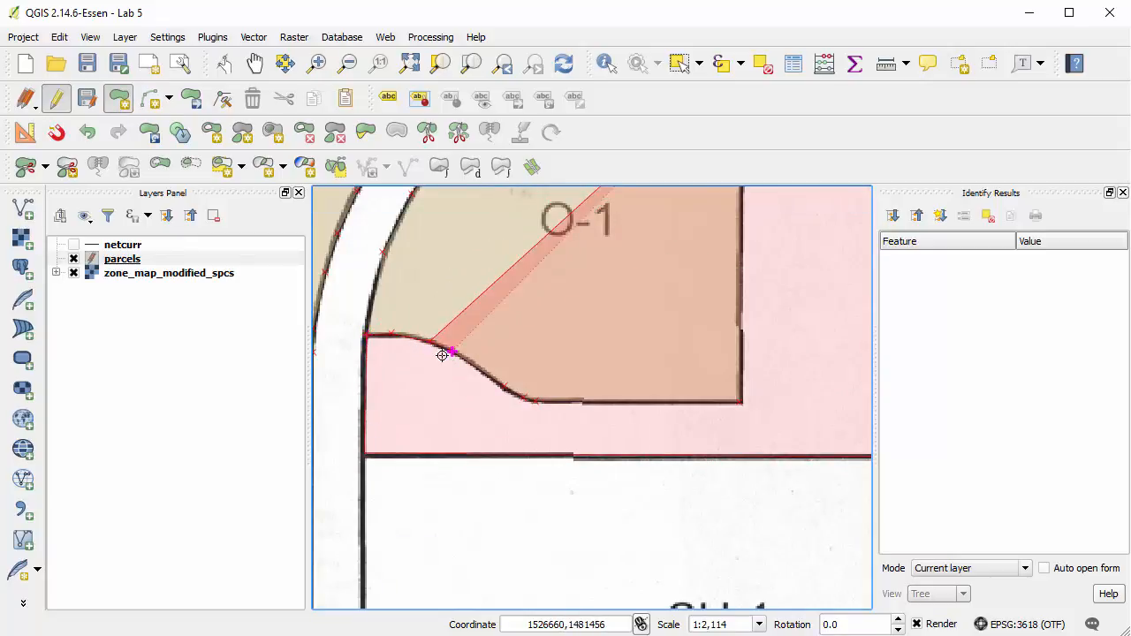
left_click(451, 354)
left_click(503, 389)
left_click(531, 404)
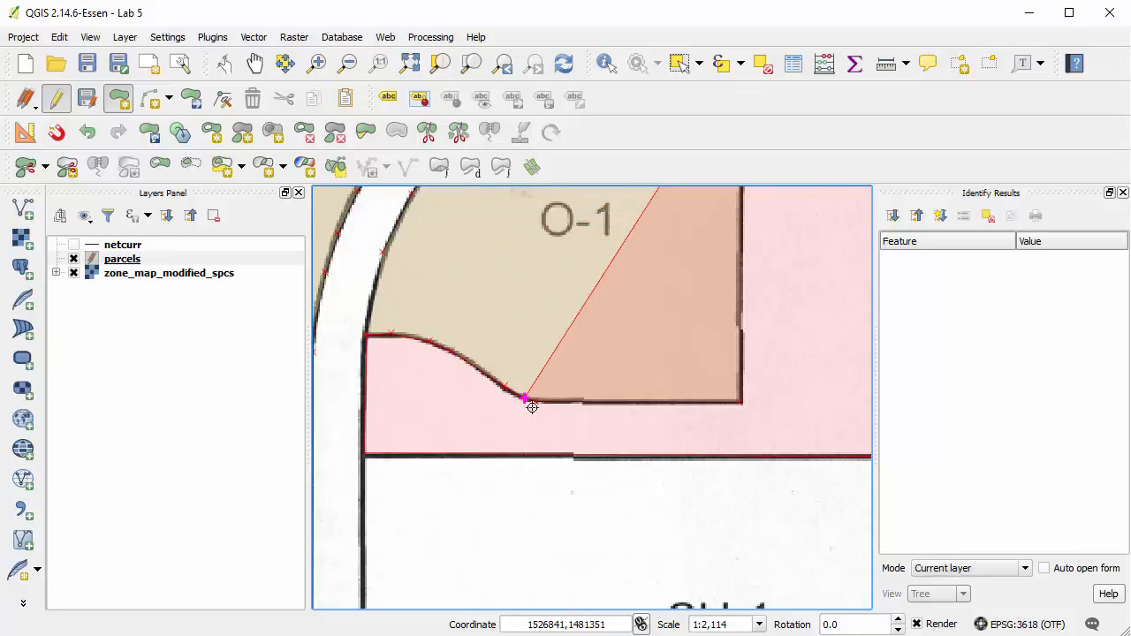
left_click(741, 409)
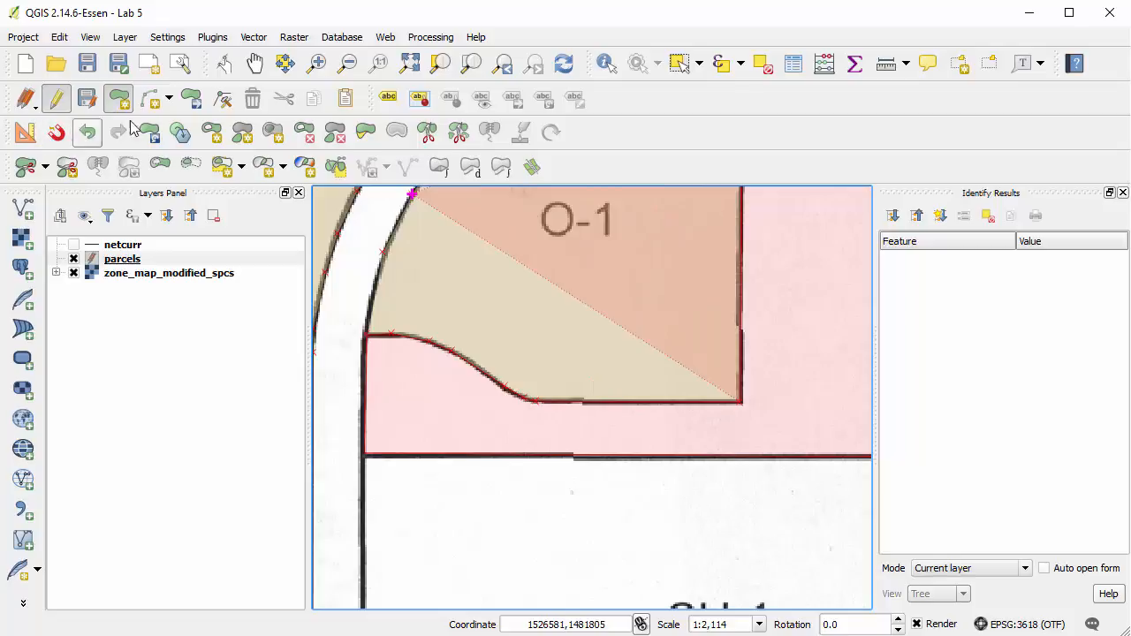
Finish the R-1 polygon at the O-1 parcel's northeast vertex and set the feature's id to 4.
left_click(258, 68)
left_click_drag(796, 274, 775, 472)
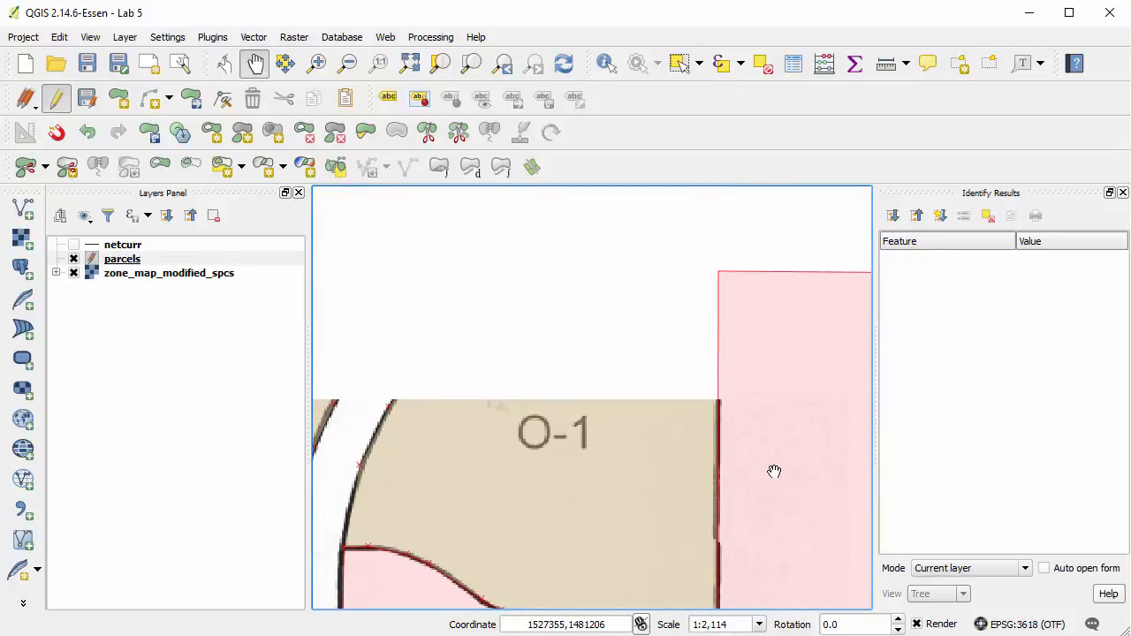
left_click(119, 98)
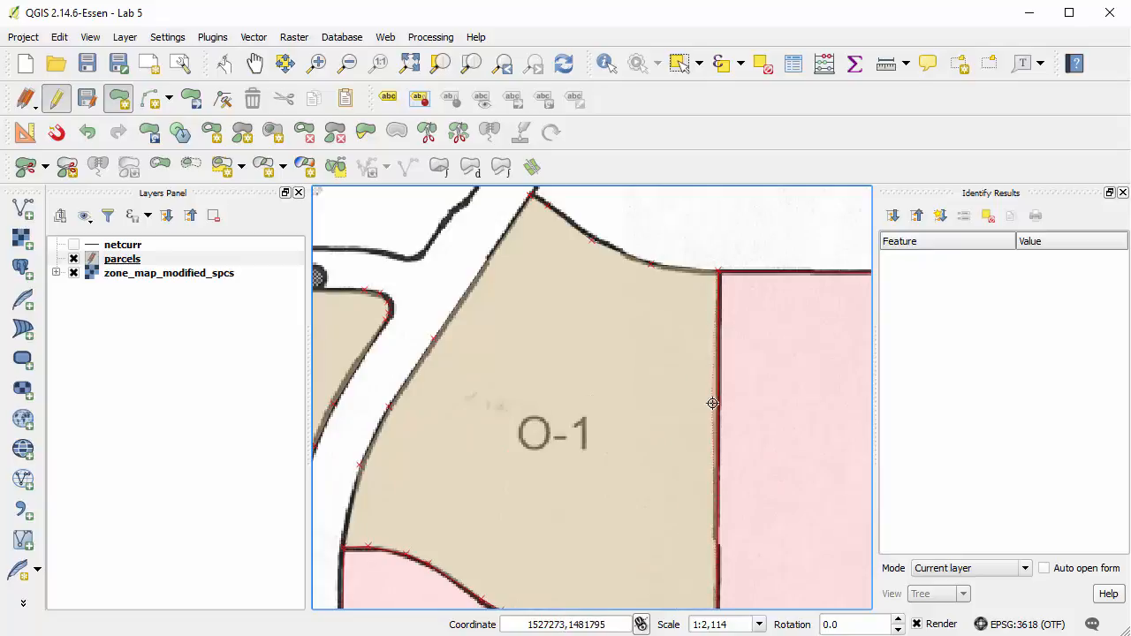
right_click(753, 374)
key("Tab")
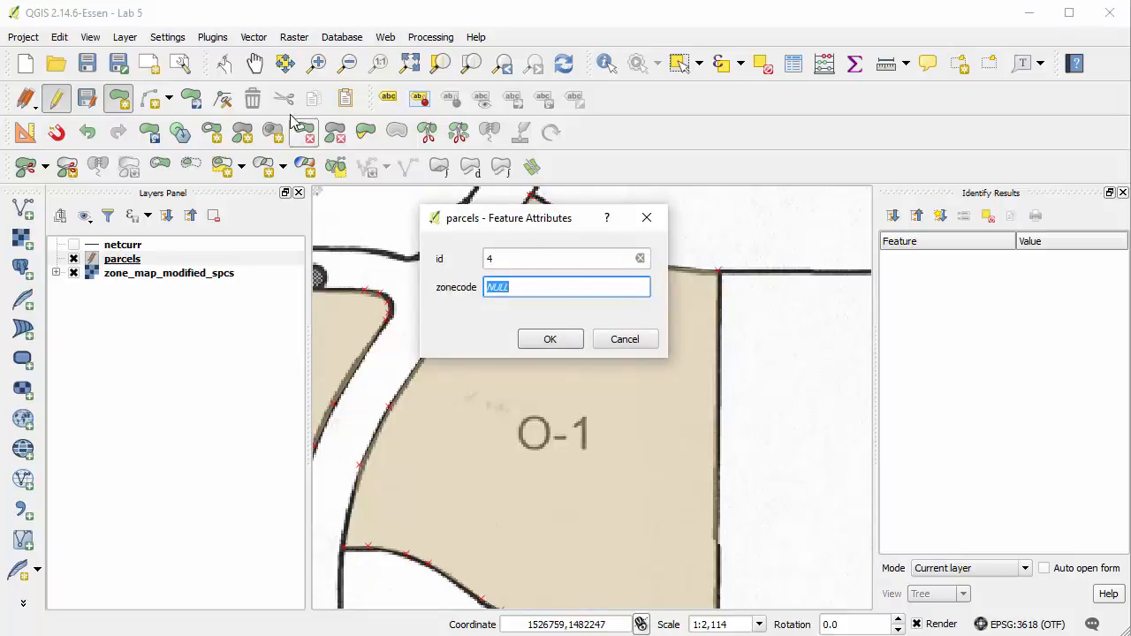
Set the new parcel's zonecode to R-1, checking its label on the zoning map, and accept the feature's attributes.
left_click(255, 64)
left_click_drag(584, 268, 230, 45)
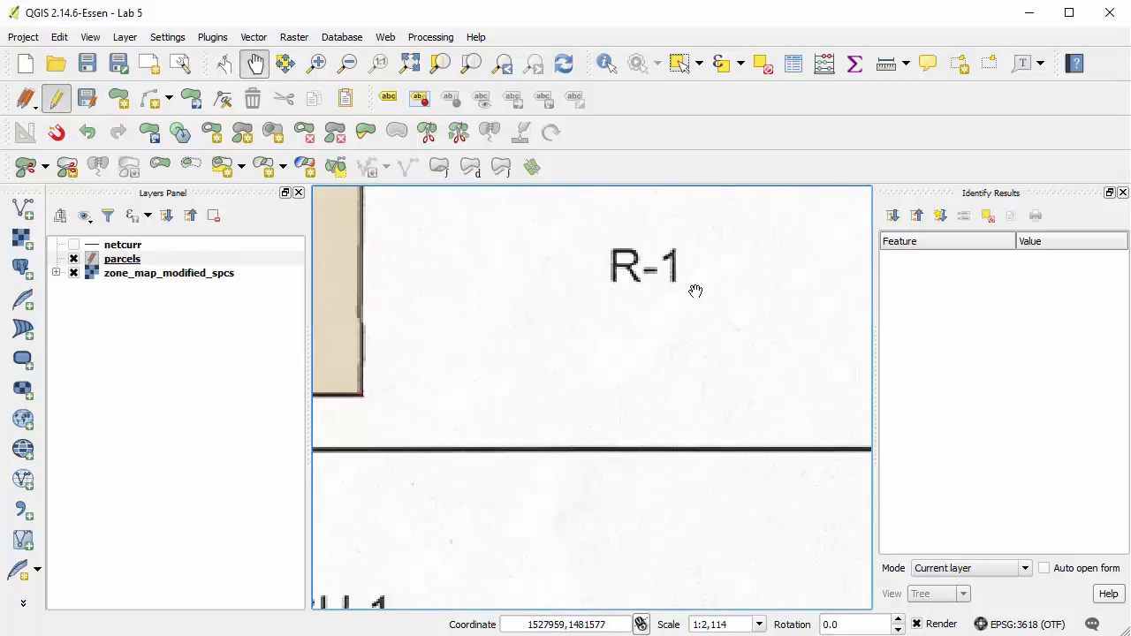
left_click_drag(710, 291, 621, 391)
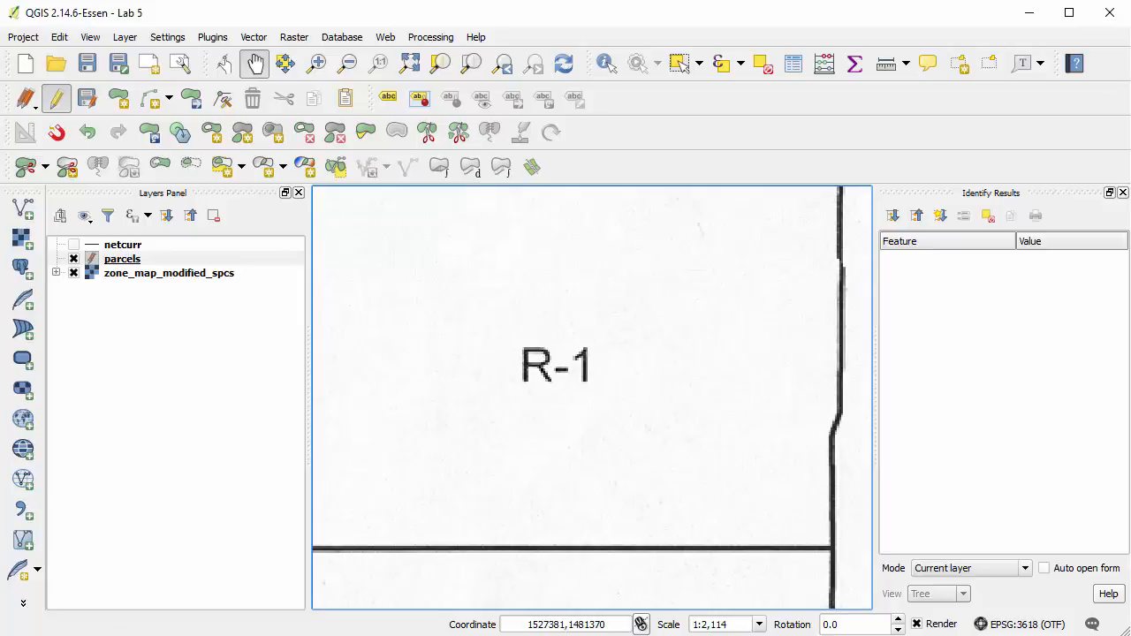
type("R-1")
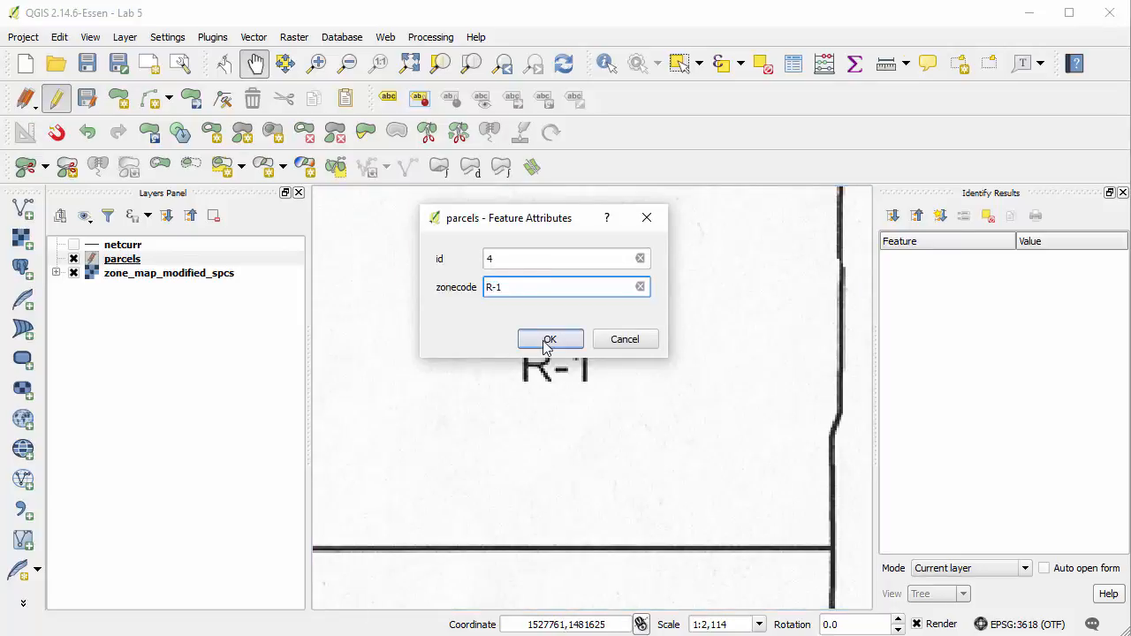
left_click(546, 340)
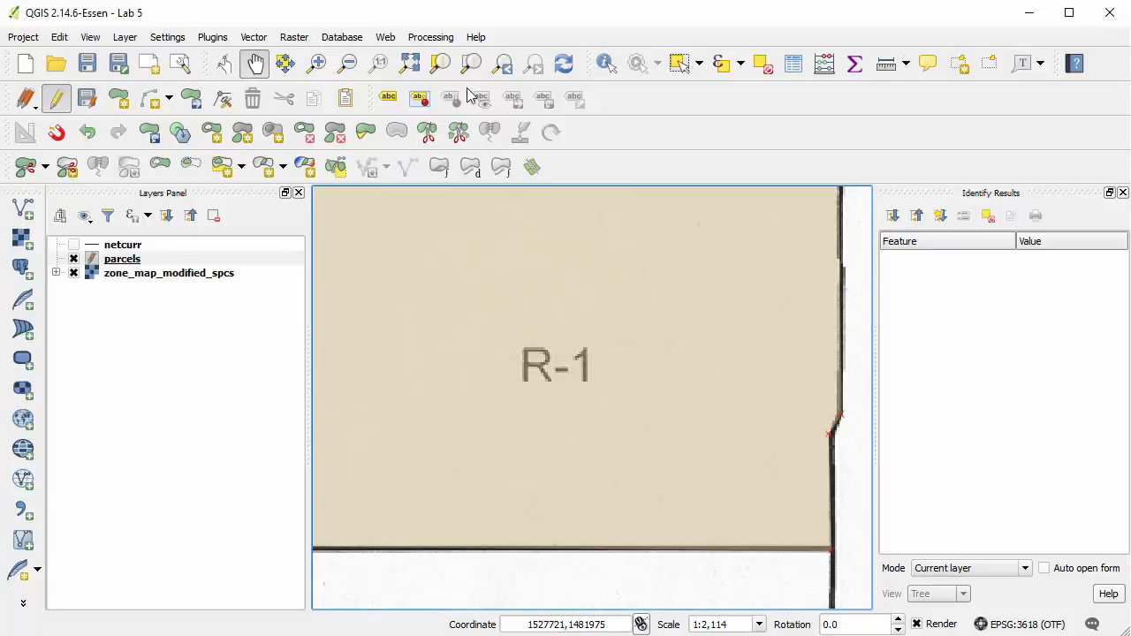
Save the edits to the parcels layer and end its editing session.
left_click(410, 63)
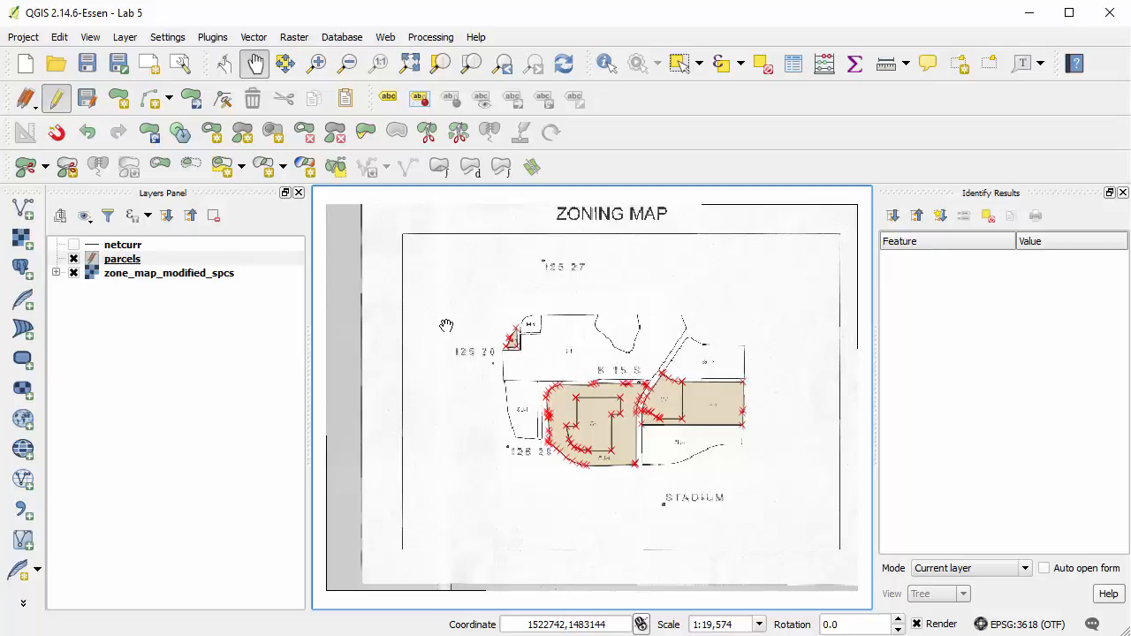
left_click(99, 108)
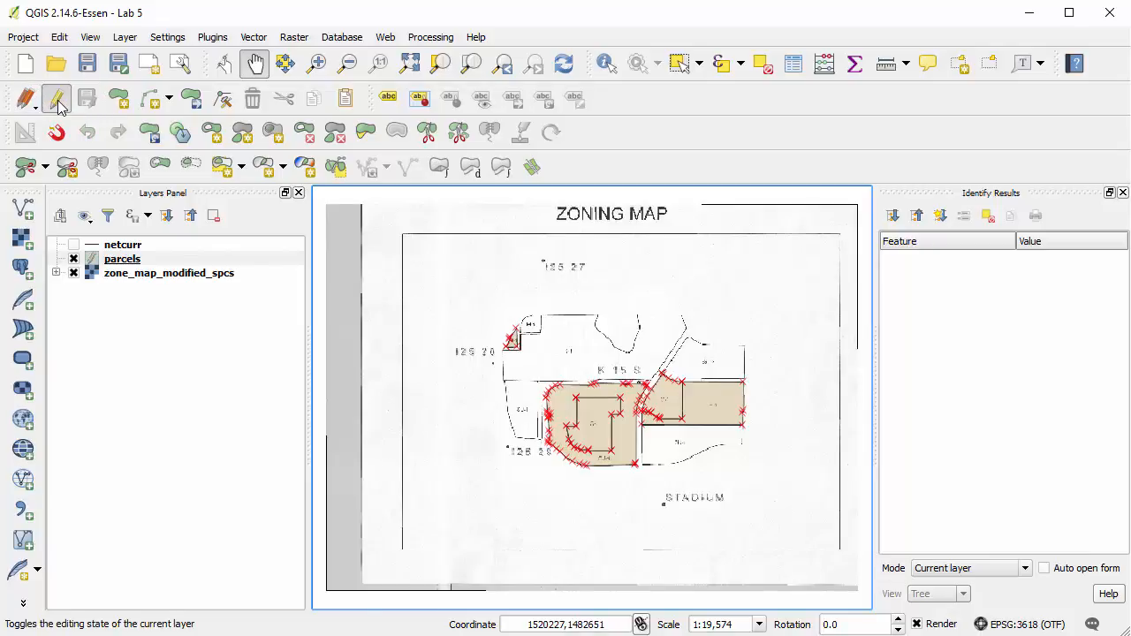
left_click(57, 99)
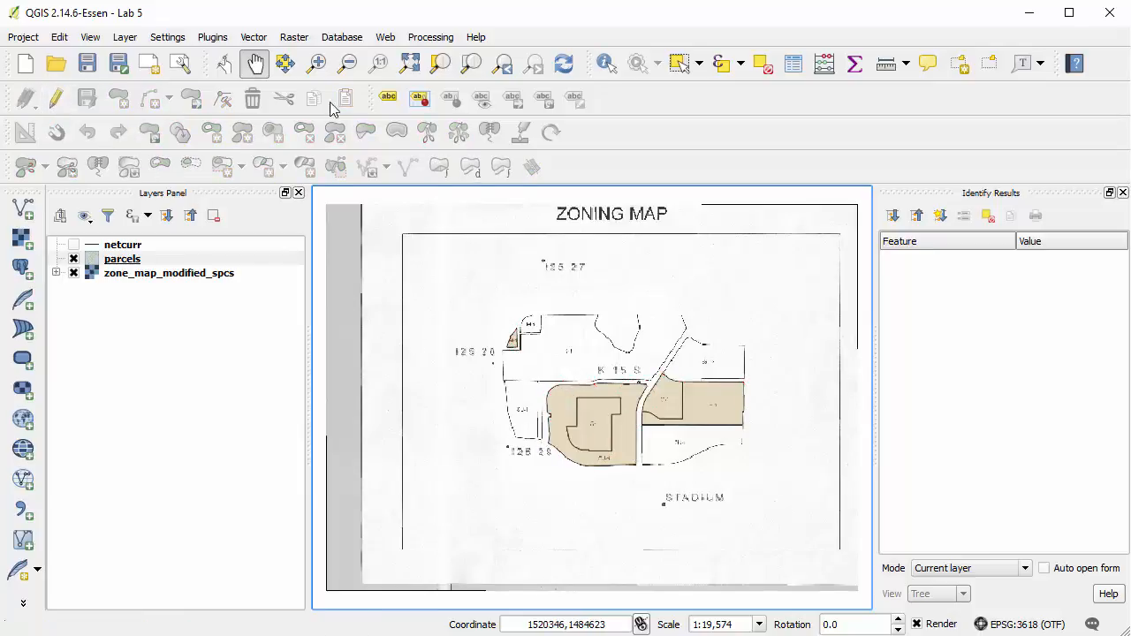
Compare the digitized parcels with the zone_map_modified_spcs raster, leave the raster hidden, and save the project.
left_click(316, 63)
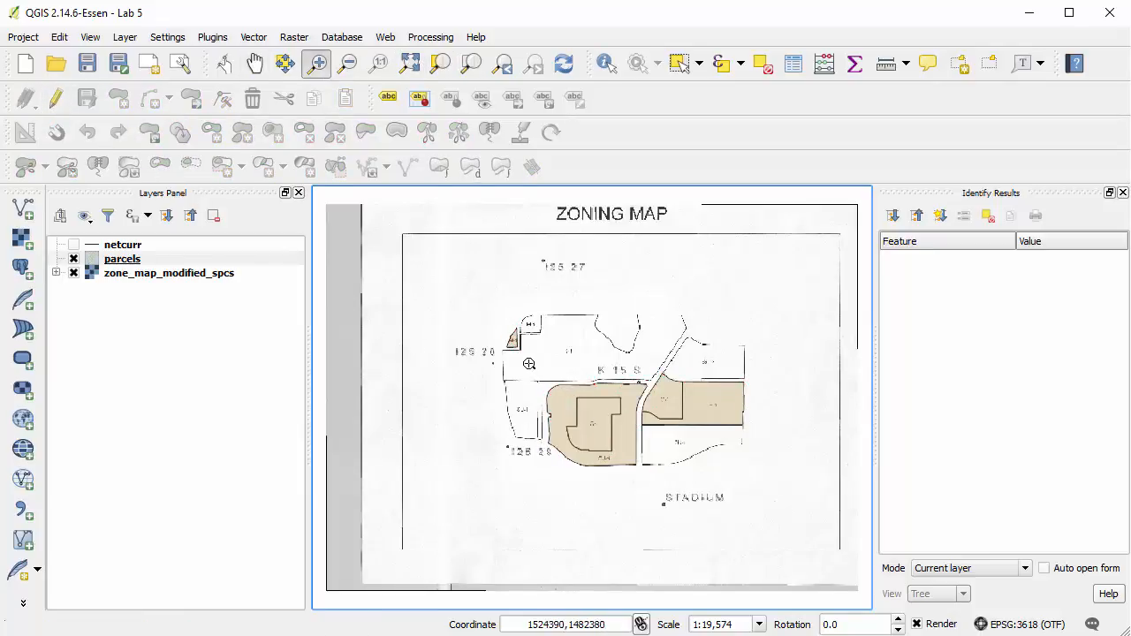
left_click_drag(495, 316, 791, 486)
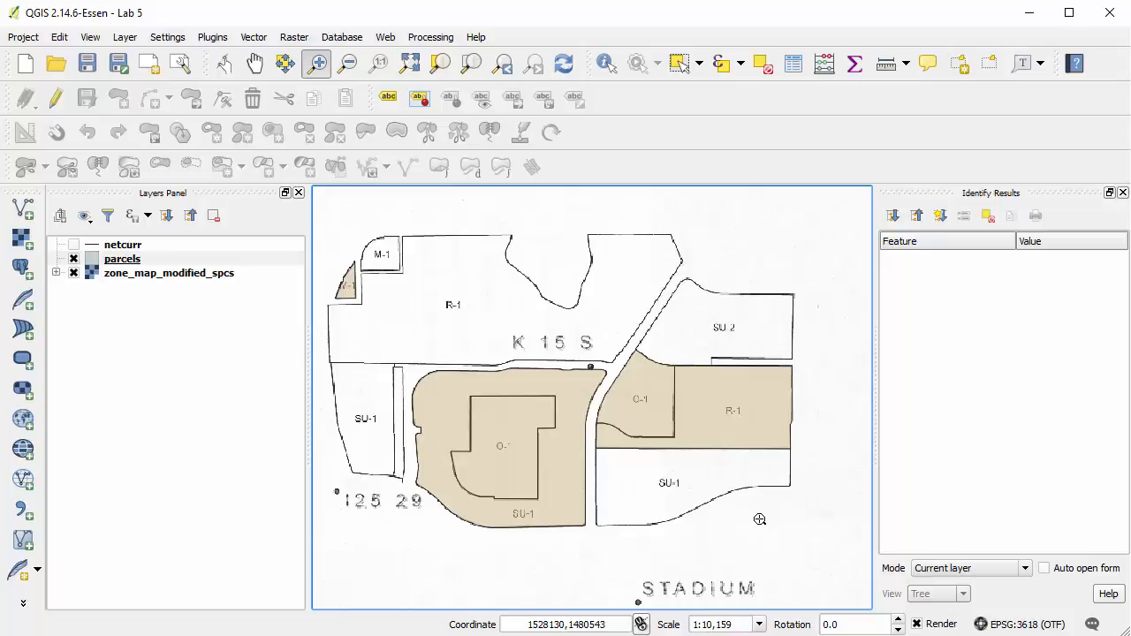
left_click(74, 274)
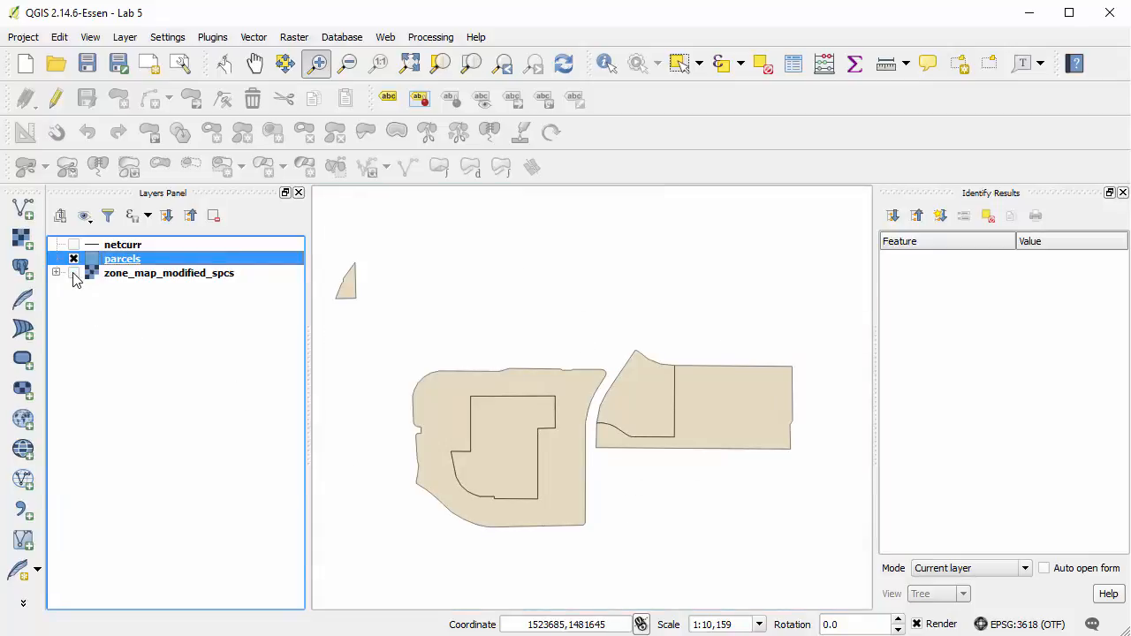
left_click(73, 274)
left_click(74, 274)
left_click(73, 274)
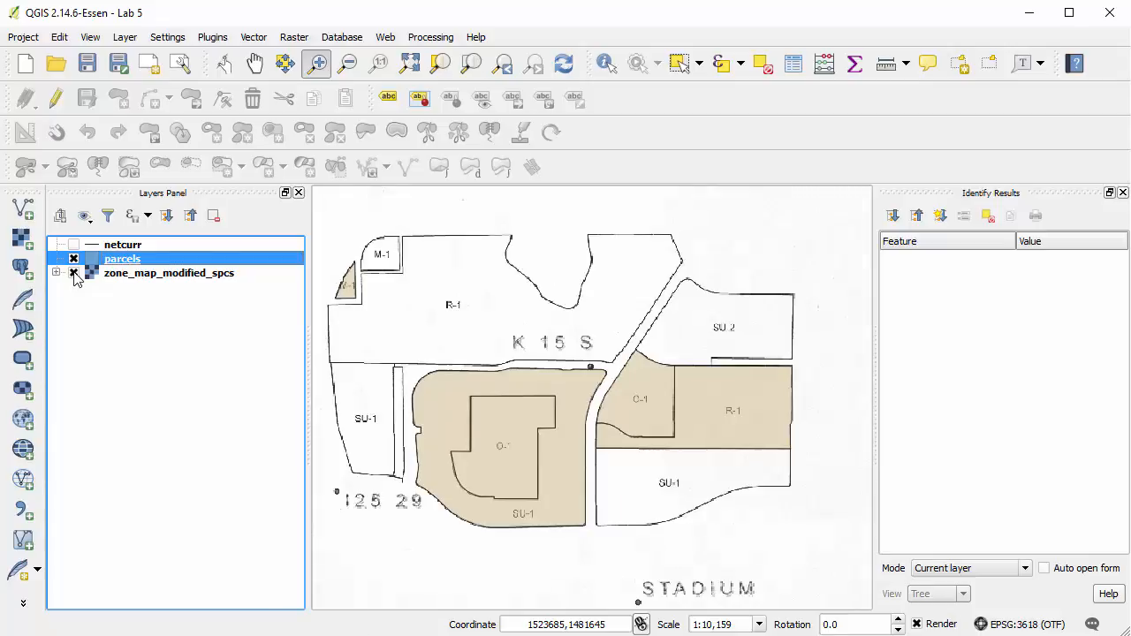
left_click(73, 273)
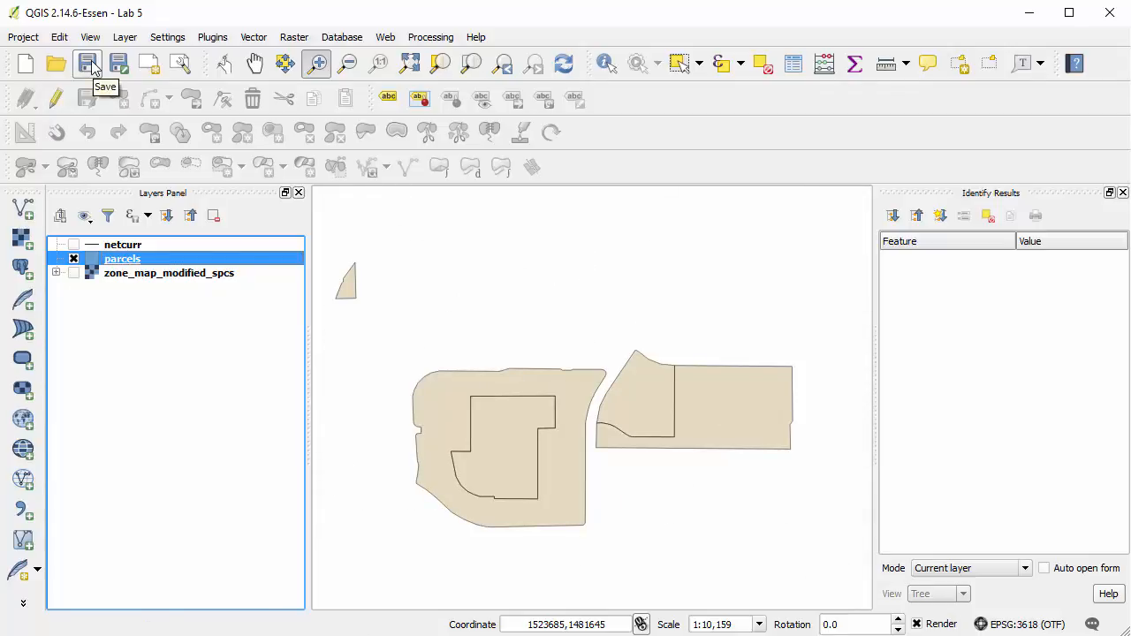
left_click(92, 69)
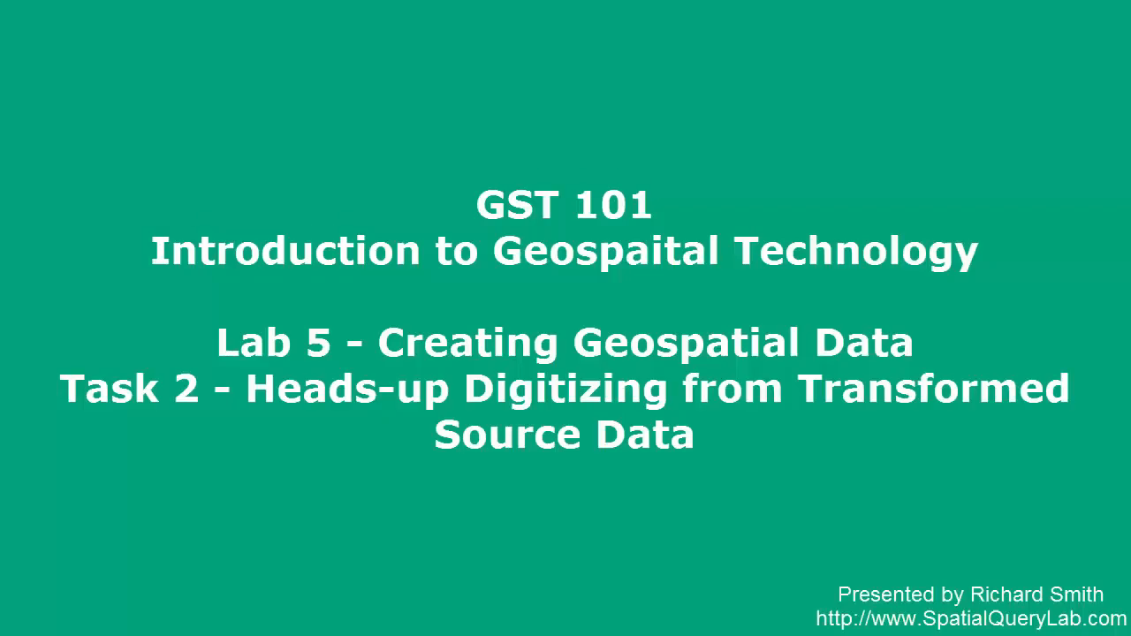